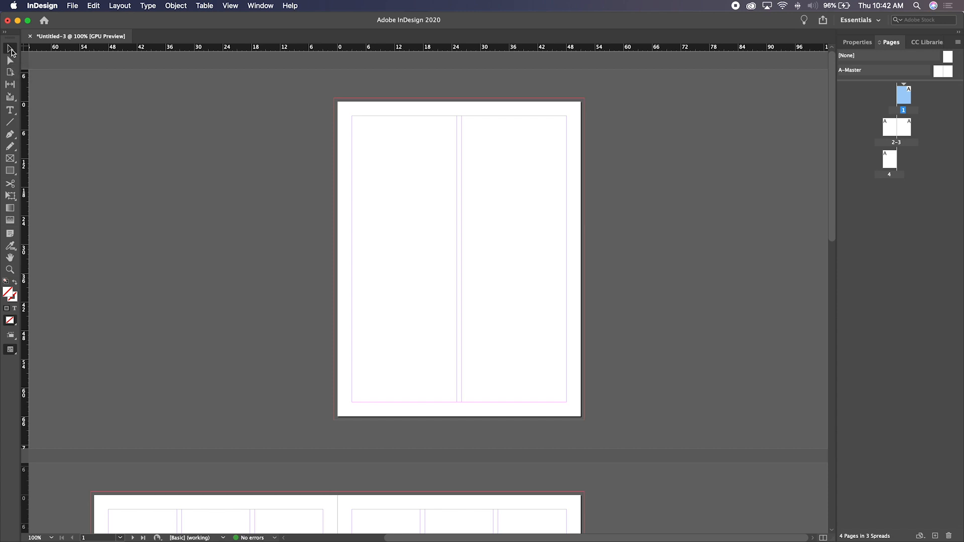
Create a text frame spanning both columns in the upper half of page 1 and enter the sample text "sdhsdhdfhgsdfsdt".
click(8, 110)
drag(360, 125, 551, 271)
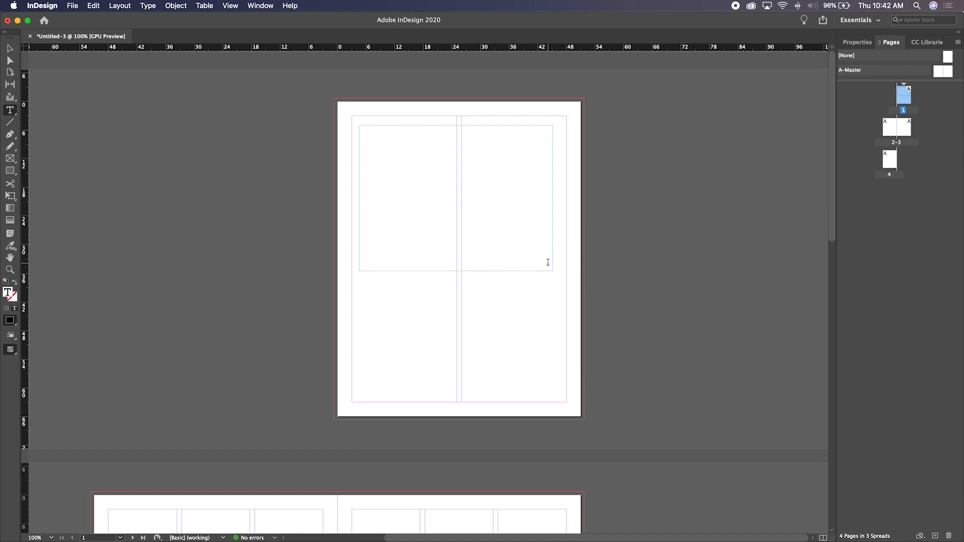
text(sdhsdhdfhgsdfsdt)
Delete the last few characters of the sample text and select the remaining text.
click(374, 127)
mouse_move(389, 127)
mouse_down()
mouse_move(375, 126)
mouse_move(385, 126)
mouse_up()
click(382, 146)
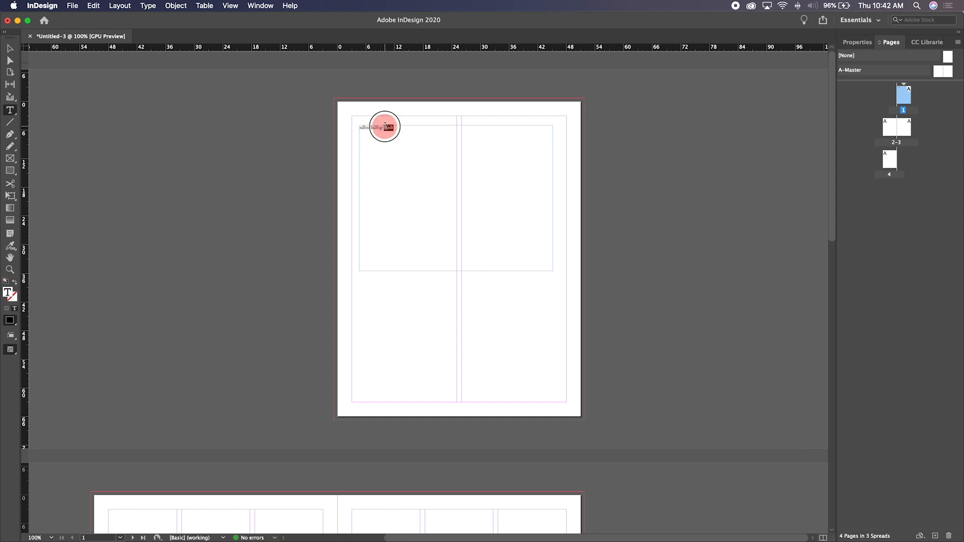
click(376, 129)
click(365, 126)
drag(376, 128, 159, 87)
key(BackSpace)
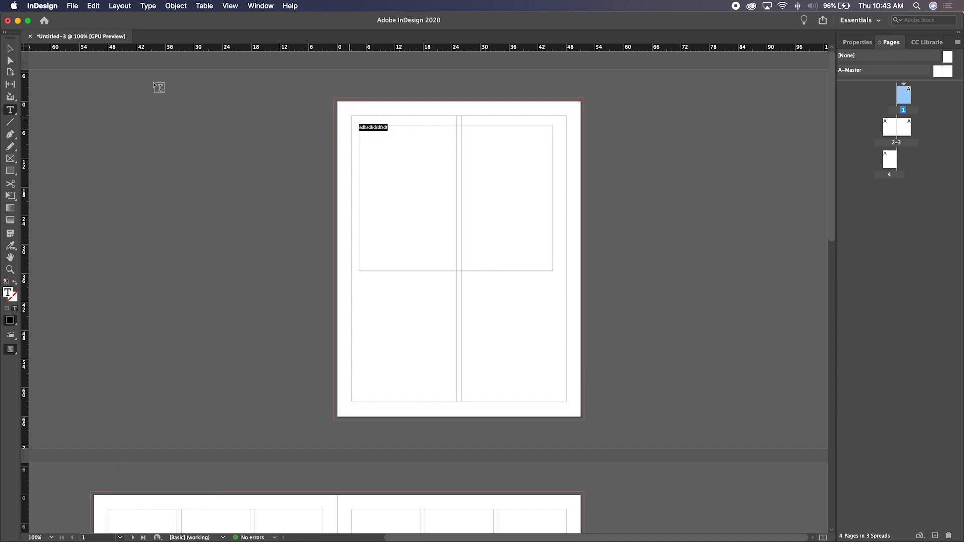
Move the sample text frame slightly down the page, shrink it, and enlarge it again to reach into the second column.
click(9, 49)
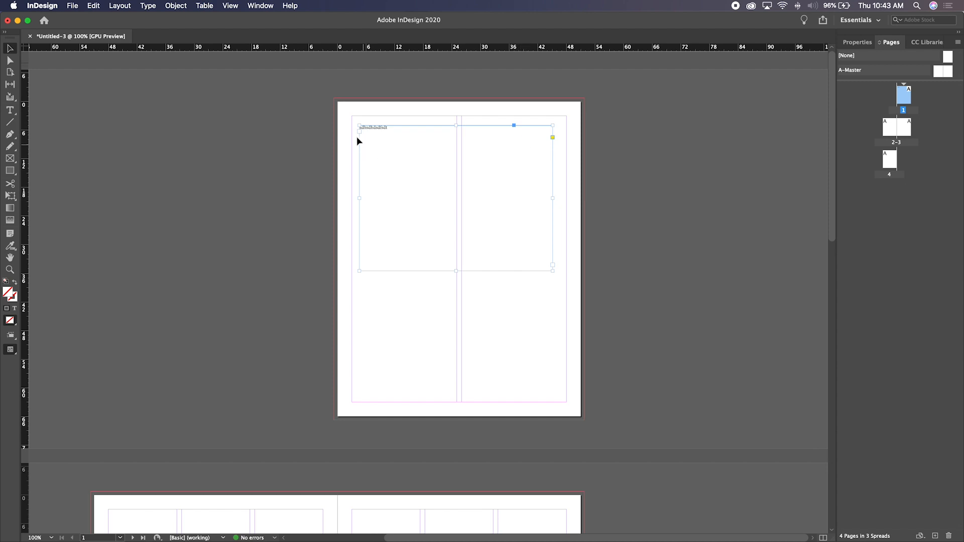
click(371, 133)
mouse_move(371, 133)
mouse_down()
mouse_move(370, 217)
mouse_move(373, 147)
mouse_up()
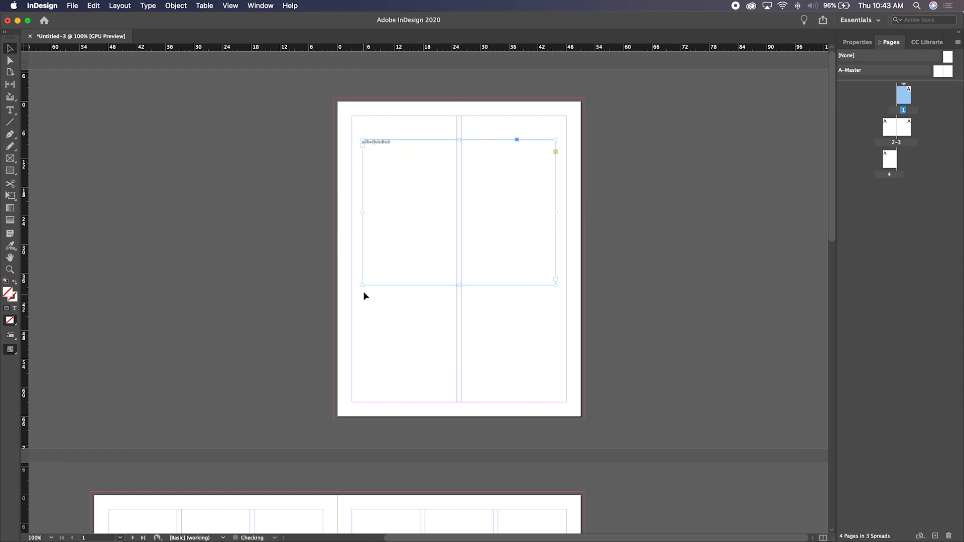
drag(362, 285, 408, 200)
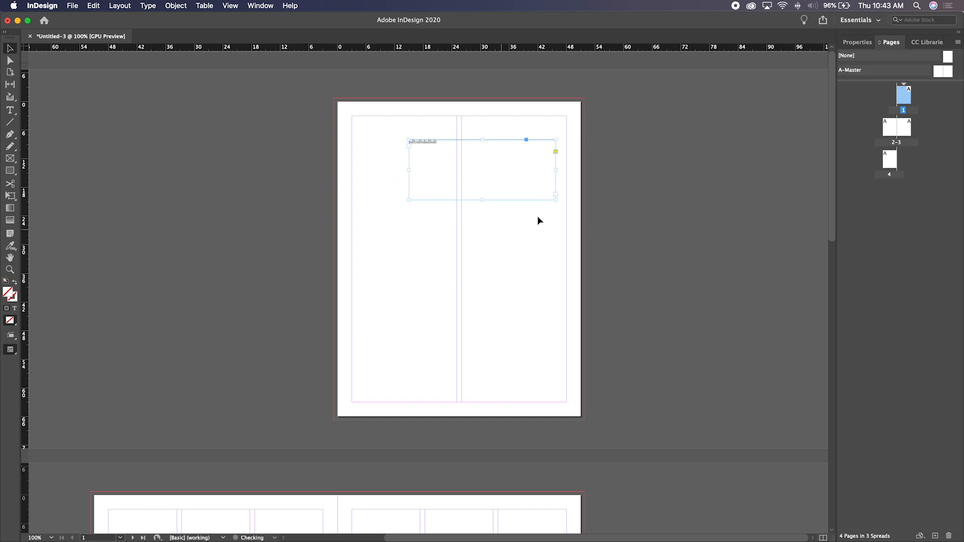
drag(554, 199, 523, 288)
drag(408, 214, 362, 211)
Replace the sample text in the frame with placeholder text.
double_click(383, 144)
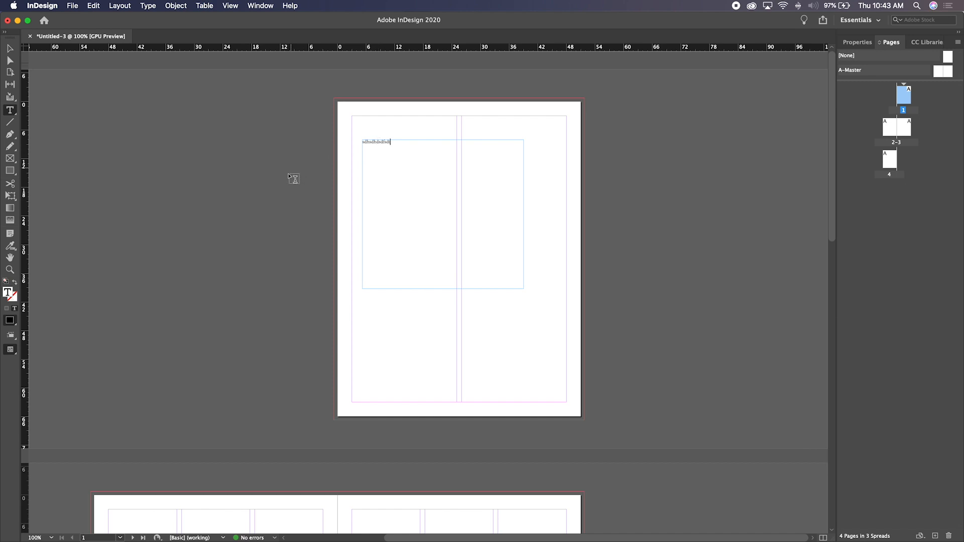
click(10, 50)
click(286, 196)
double_click(406, 168)
double_click(373, 142)
key(BackSpace)
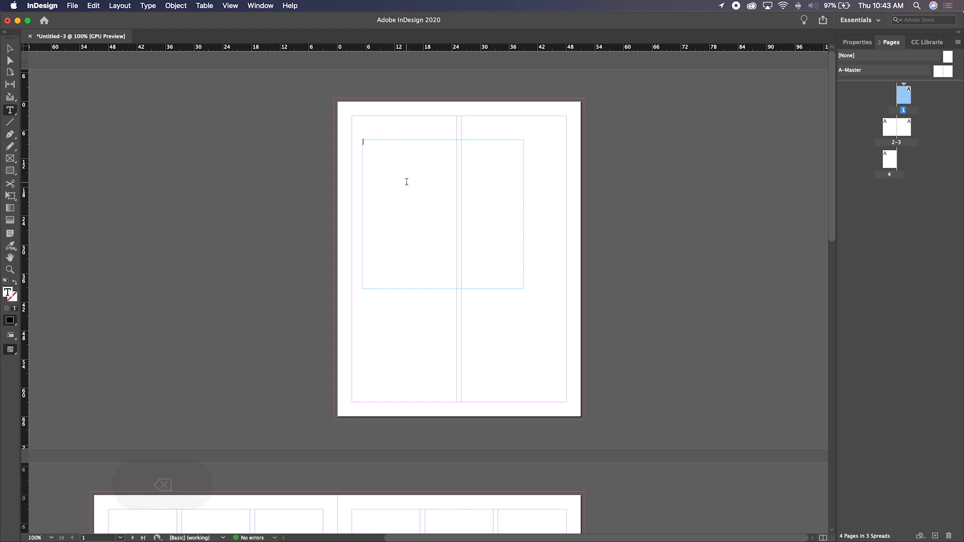
click(148, 6)
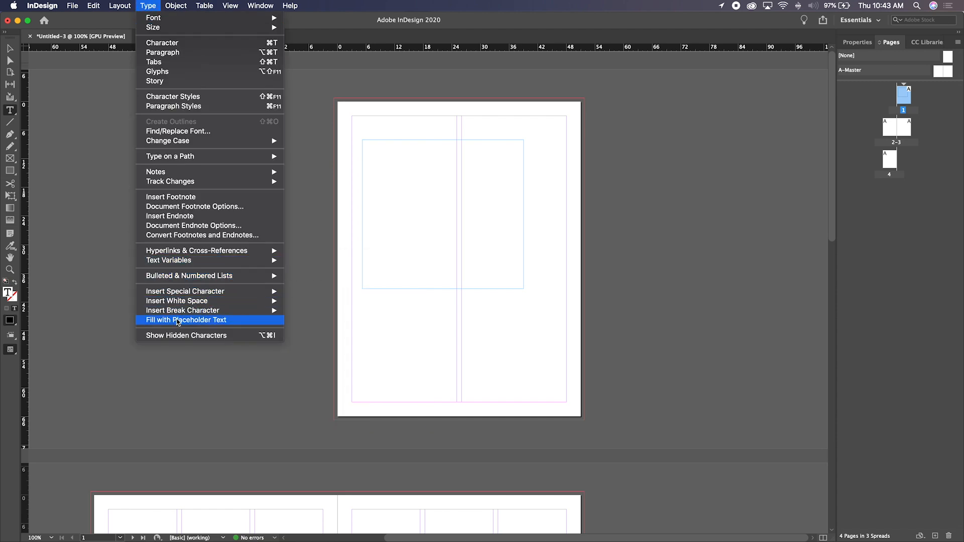
click(187, 323)
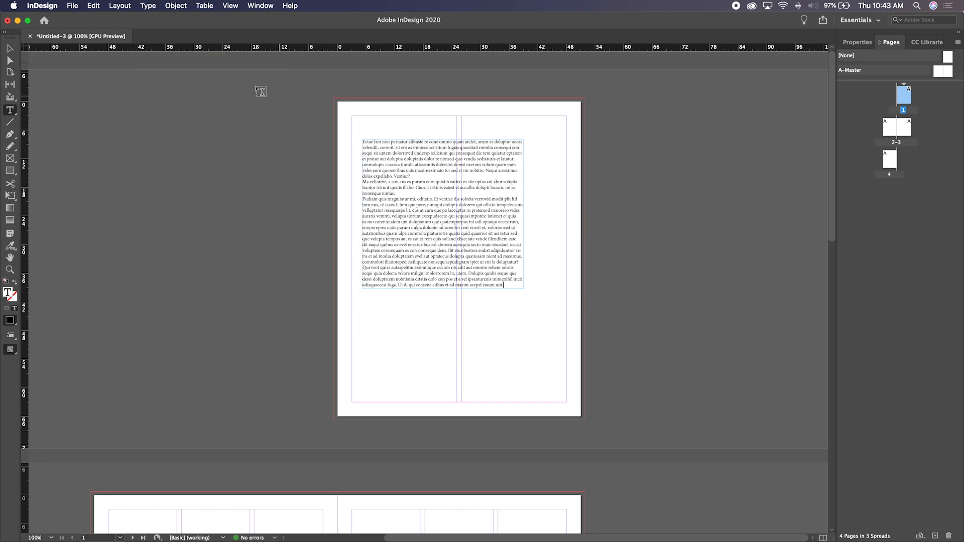
Align the placeholder text frame with the page's upper-left margin corner, lengthen it, and fit its width to the first column.
click(9, 48)
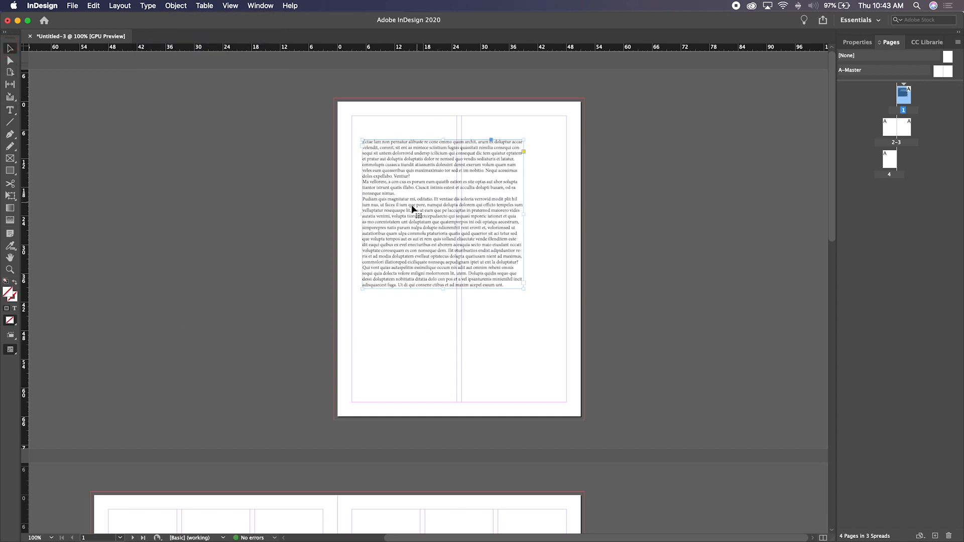
drag(413, 209, 401, 185)
drag(513, 265, 519, 370)
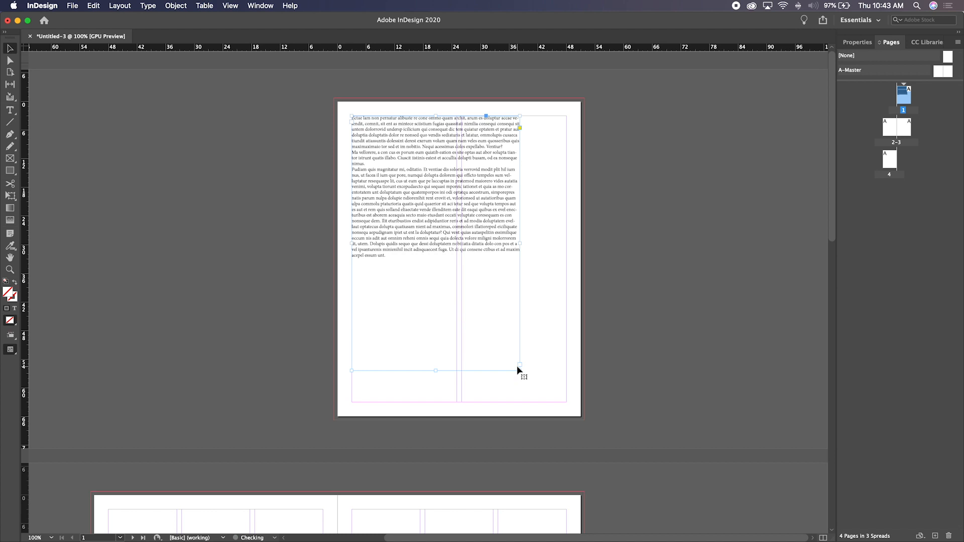
drag(520, 243, 551, 245)
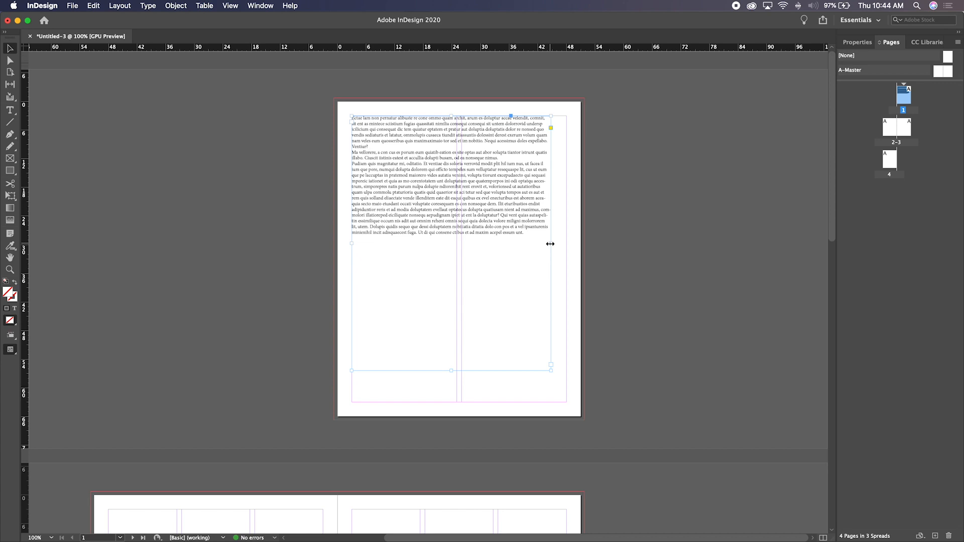
drag(550, 243, 456, 243)
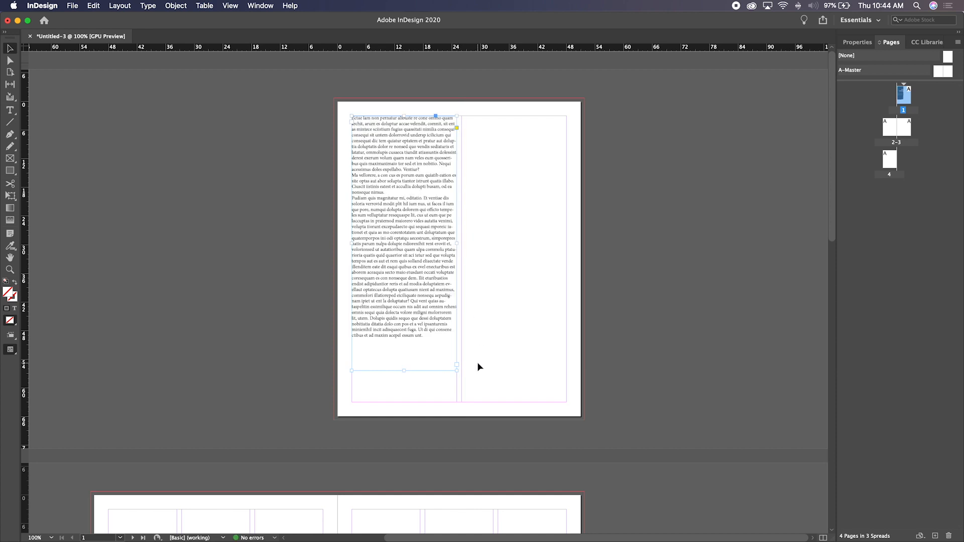
Widen the text frame across both columns, shorten it to just below the last text line, and keep it aligned to the margins.
drag(456, 370, 565, 305)
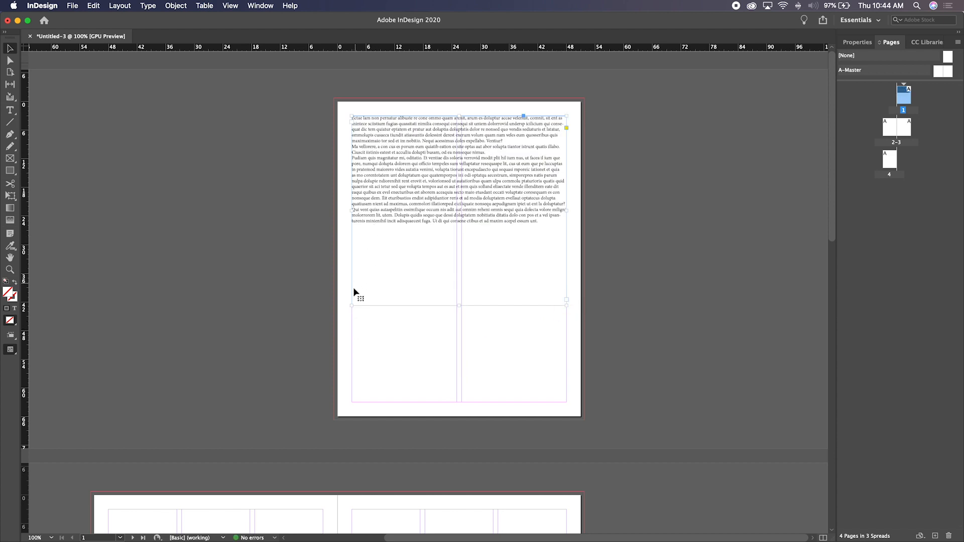
mouse_move(353, 305)
mouse_down()
mouse_move(366, 298)
mouse_move(351, 298)
mouse_up()
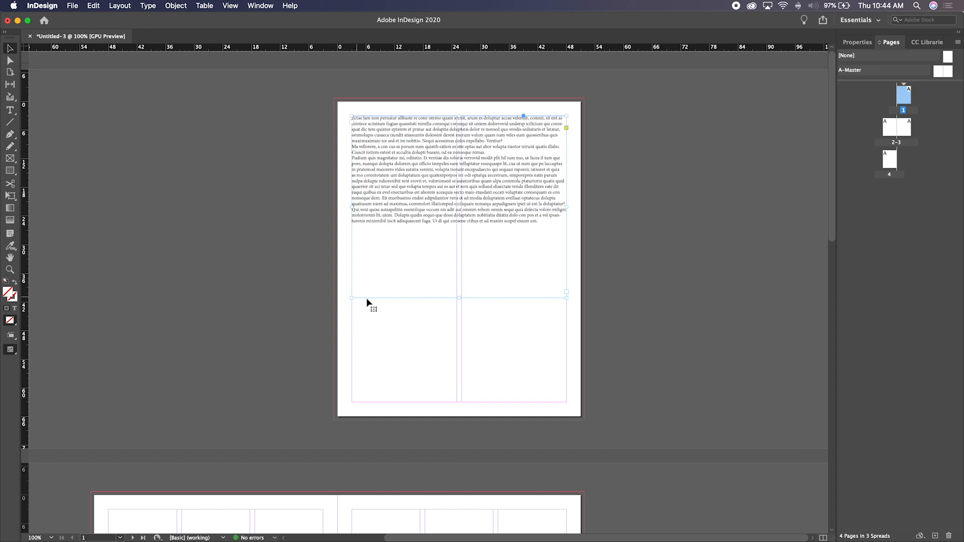
drag(458, 298, 456, 227)
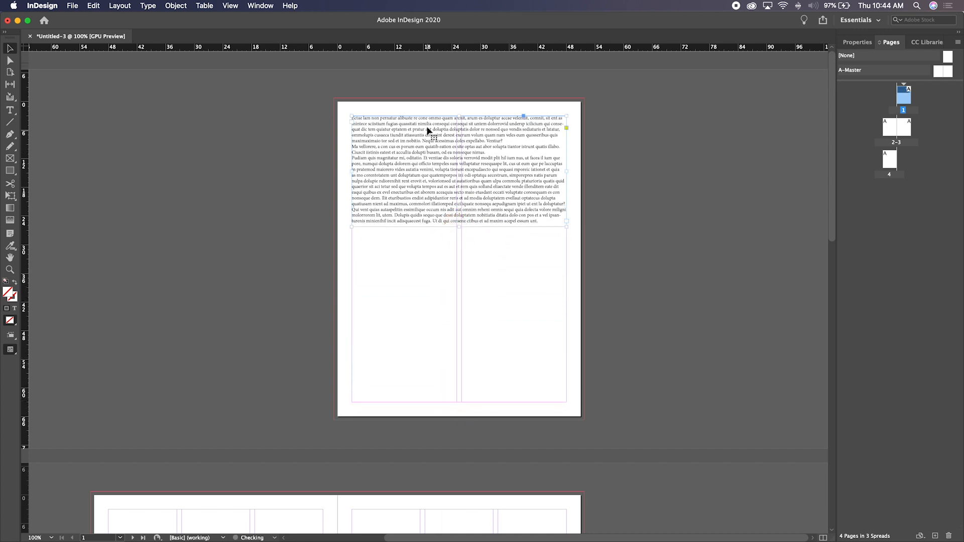
drag(441, 123, 440, 133)
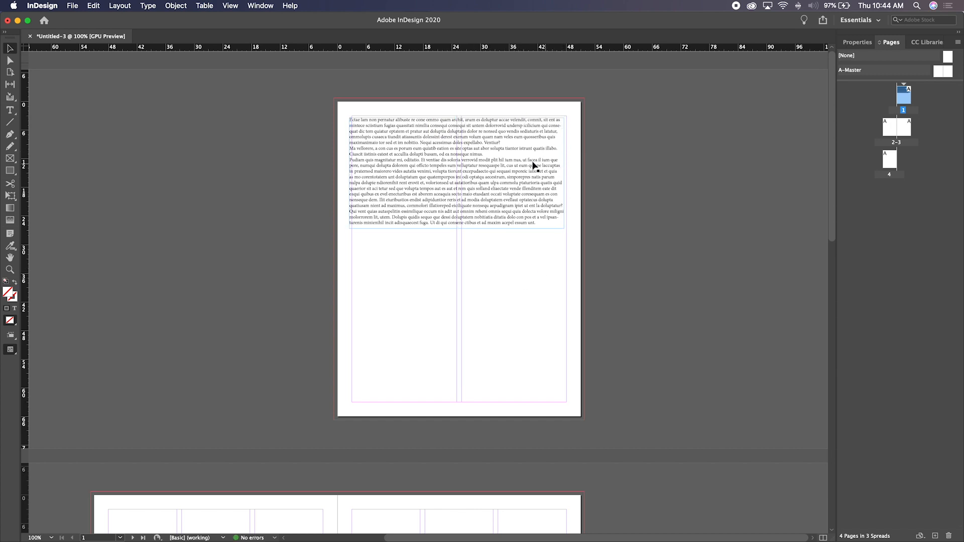
drag(523, 160, 527, 159)
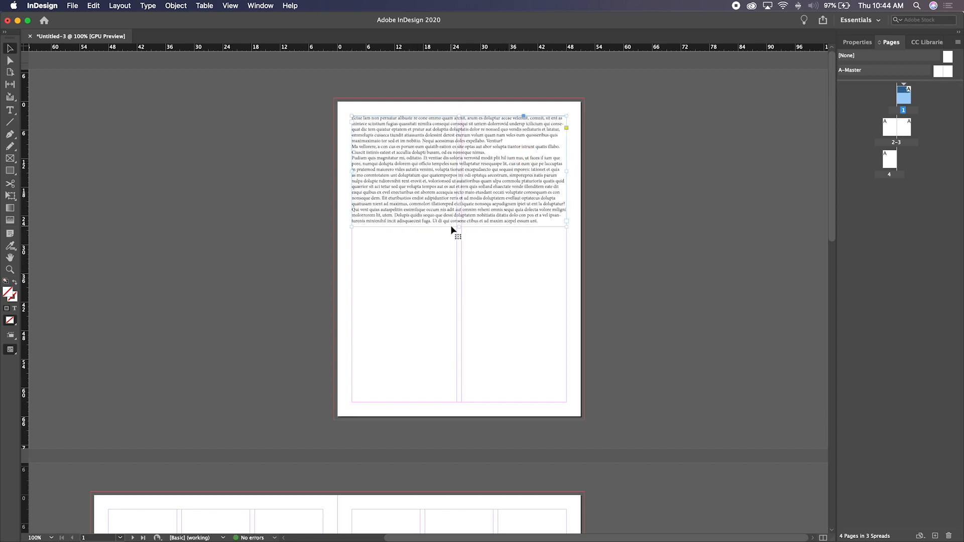
Lengthen the text frame to about 49p tall and fill its empty space with placeholder text.
drag(459, 225, 459, 350)
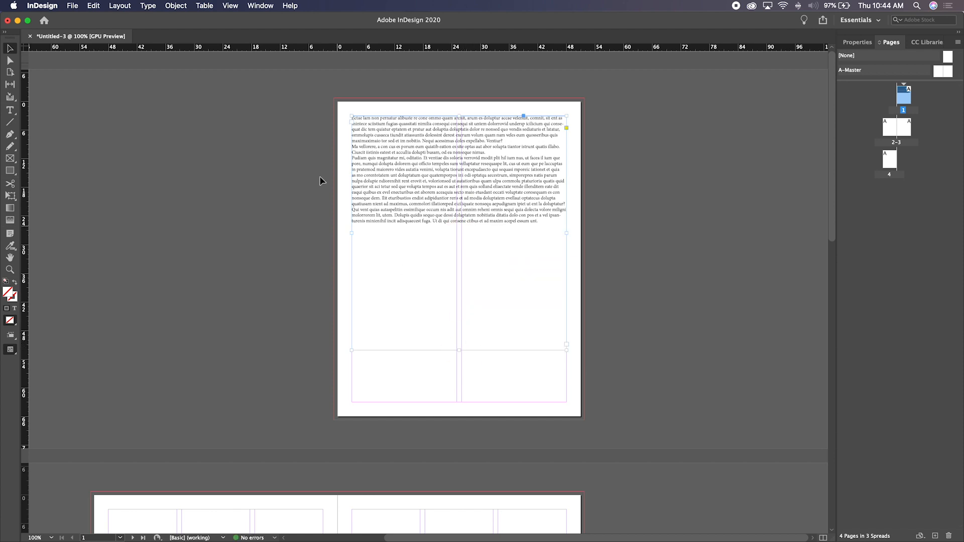
click(174, 5)
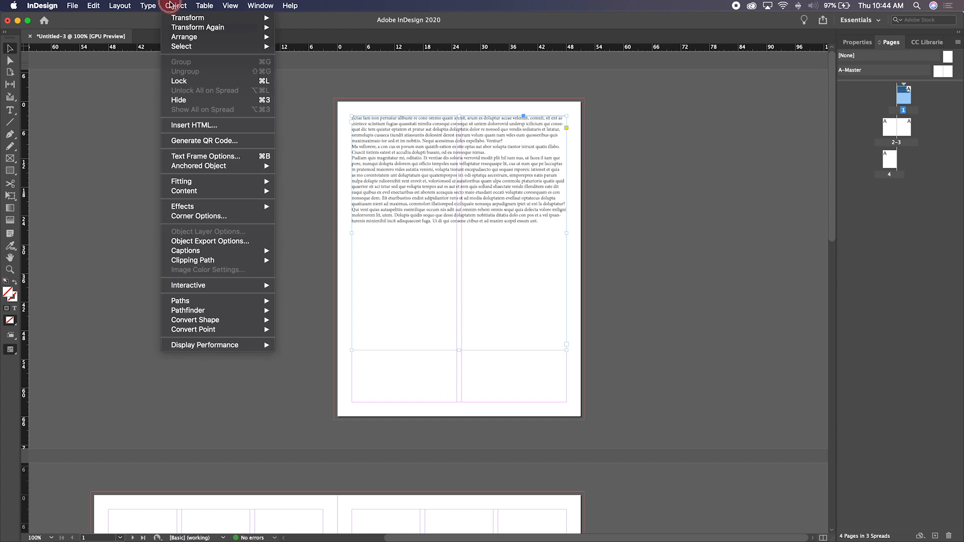
mouse_move(149, 4)
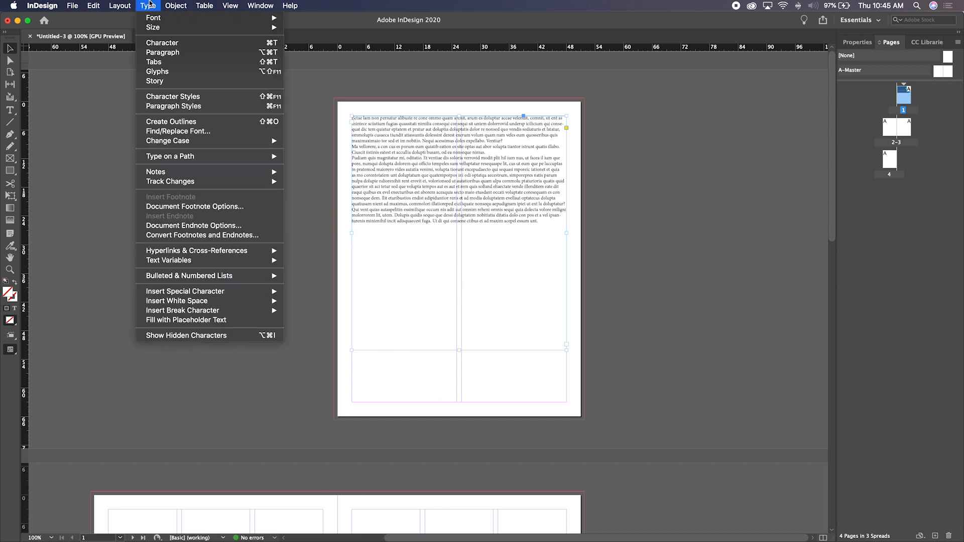
click(202, 319)
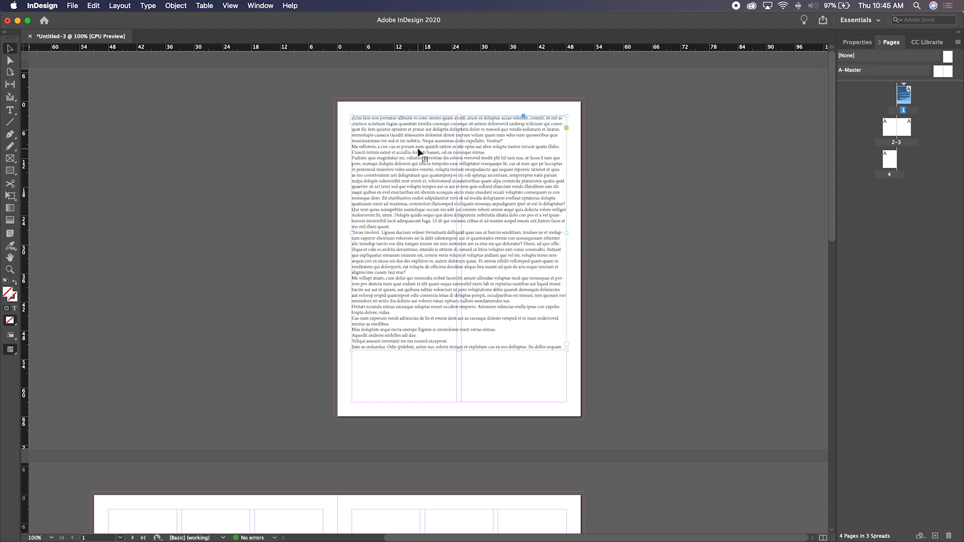
Show the text frame's properties and review its character and paragraph settings.
key(super+equal)
key(super+equal)
key(super+equal)
key(space)
drag(381, 143, 374, 264)
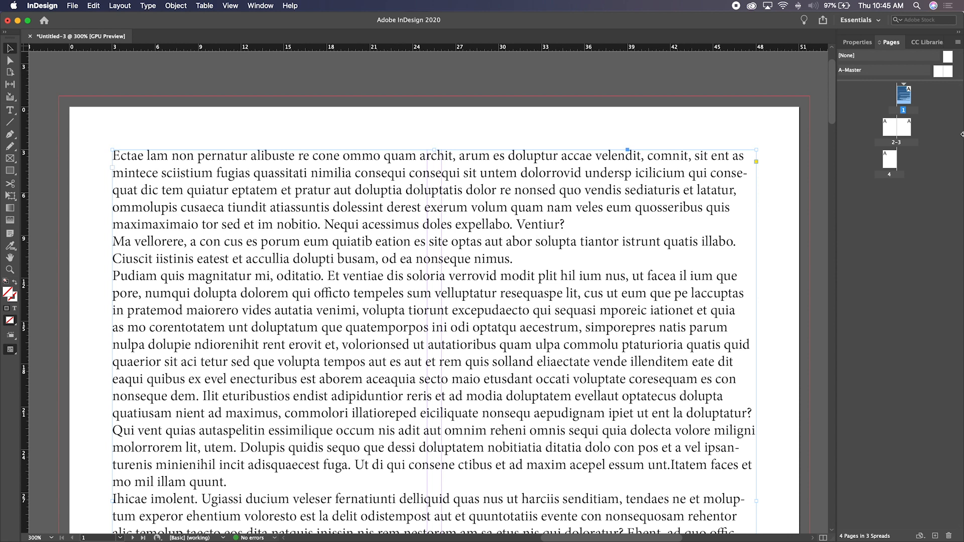
click(857, 43)
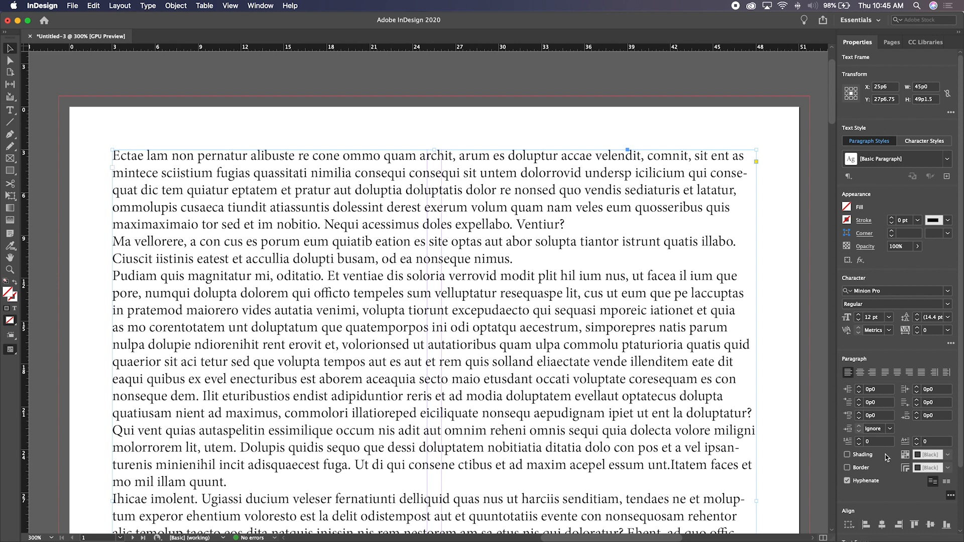
scroll(886, 457, down, 3)
scroll(884, 456, up, 3)
Open the floating Character panel and place it over the upper-right part of the page.
click(255, 5)
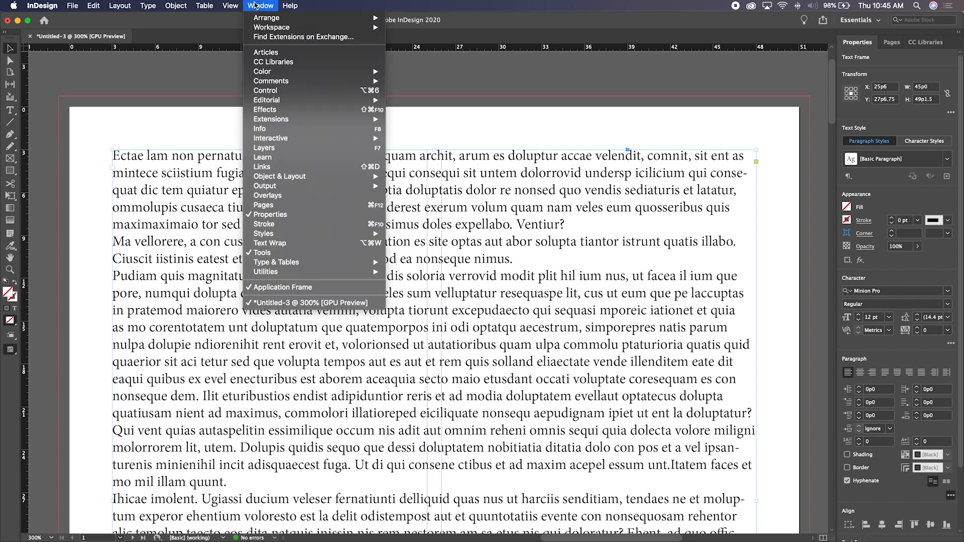
mouse_move(275, 263)
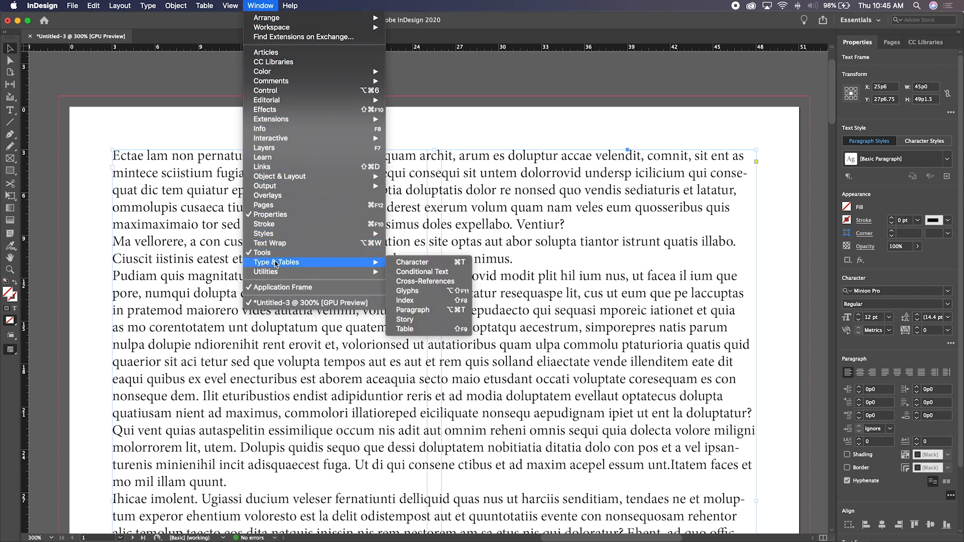
click(413, 262)
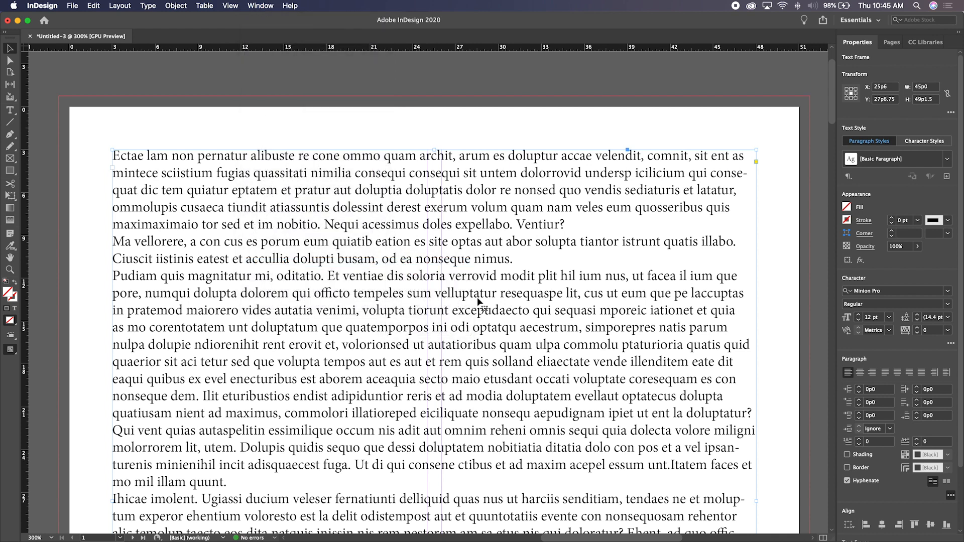
drag(367, 154, 664, 98)
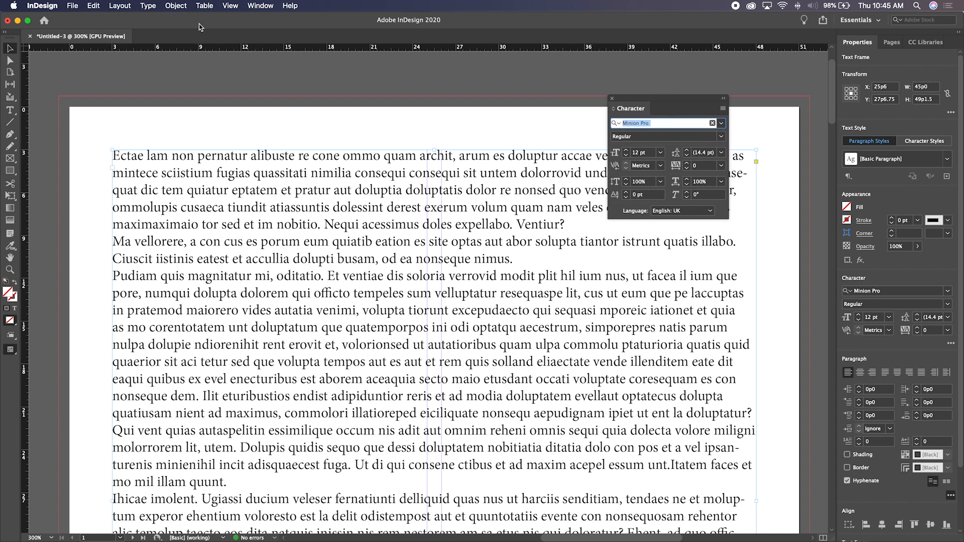
Open the Paragraph panel and group it with the floating Character panel.
click(250, 5)
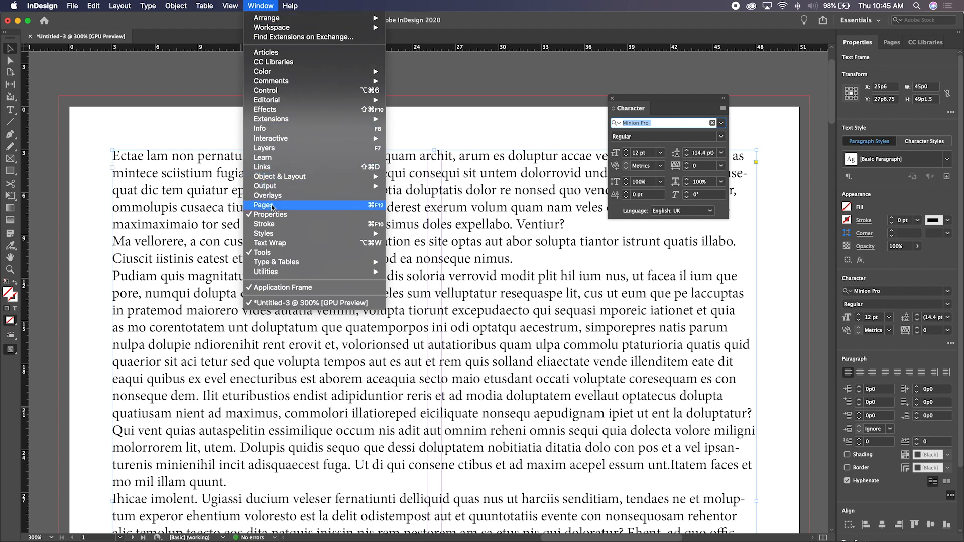
mouse_move(275, 266)
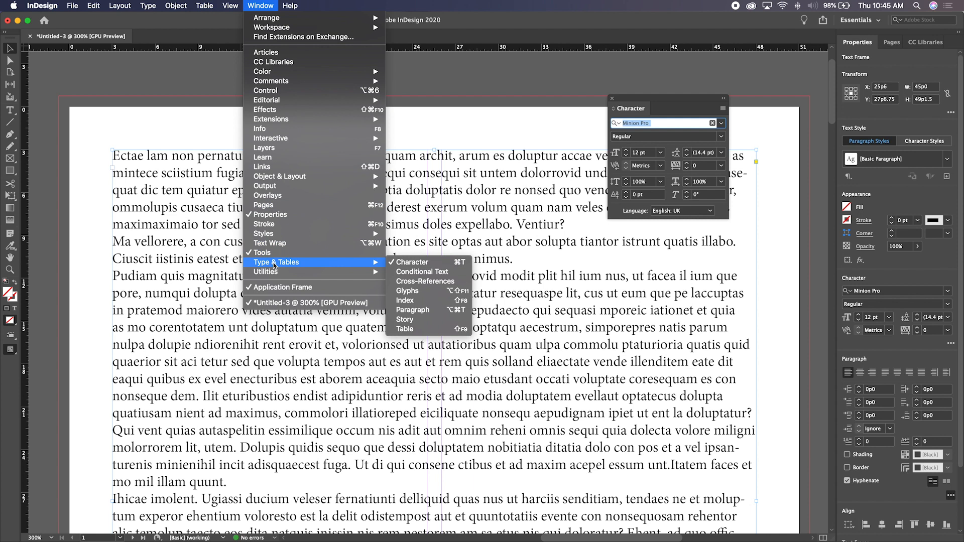
click(401, 312)
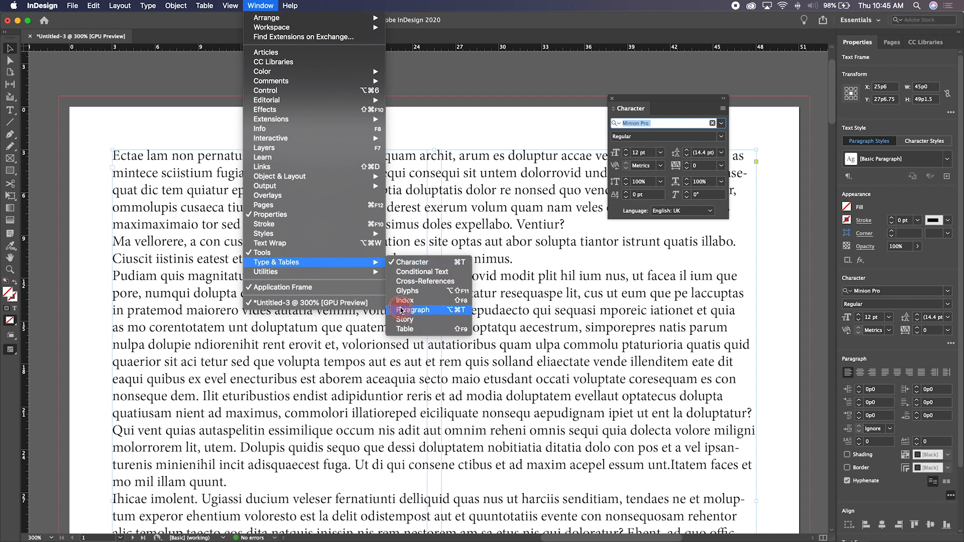
drag(335, 169, 516, 263)
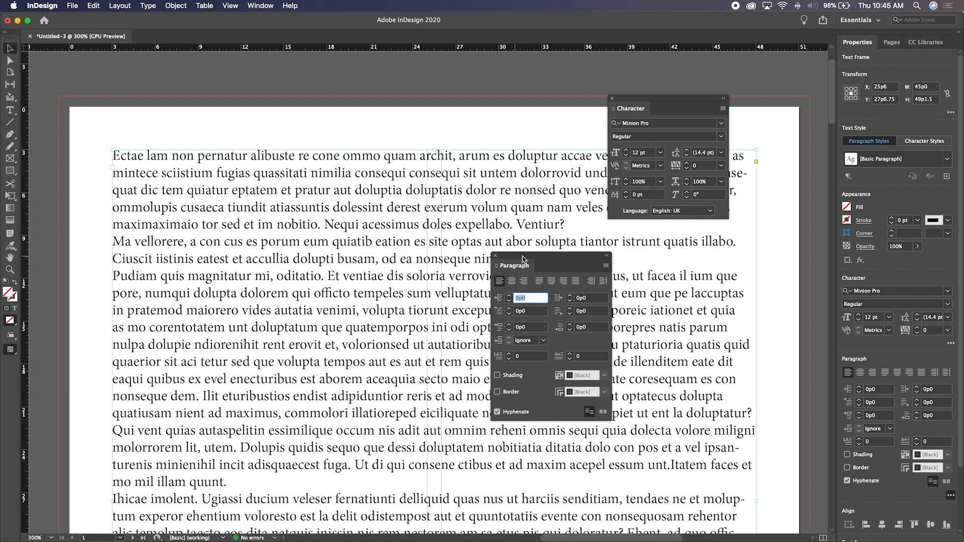
drag(512, 270, 670, 112)
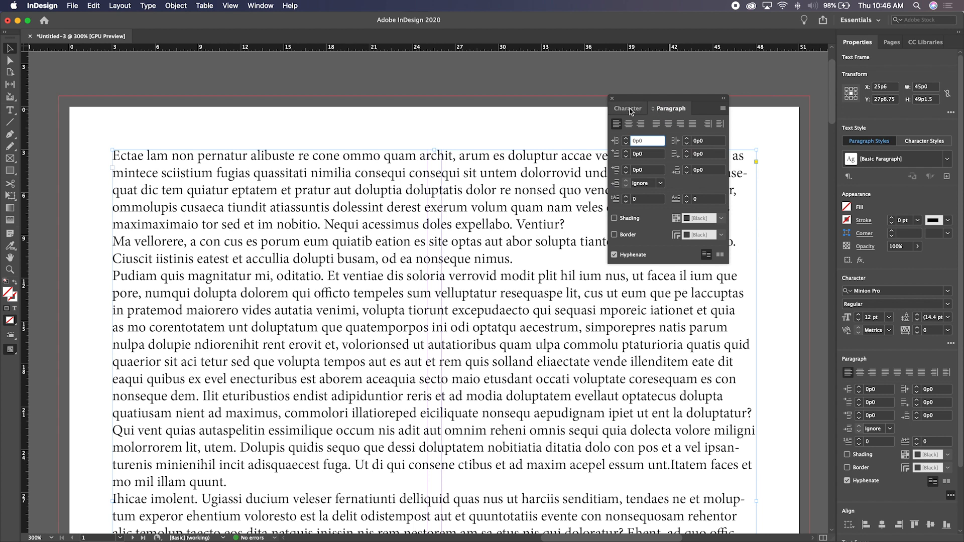
Compare the Character and Paragraph settings, leave Paragraph showing, and move the panel group beside the page's upper-right corner.
click(629, 108)
click(666, 109)
click(629, 108)
click(668, 108)
drag(663, 96, 722, 67)
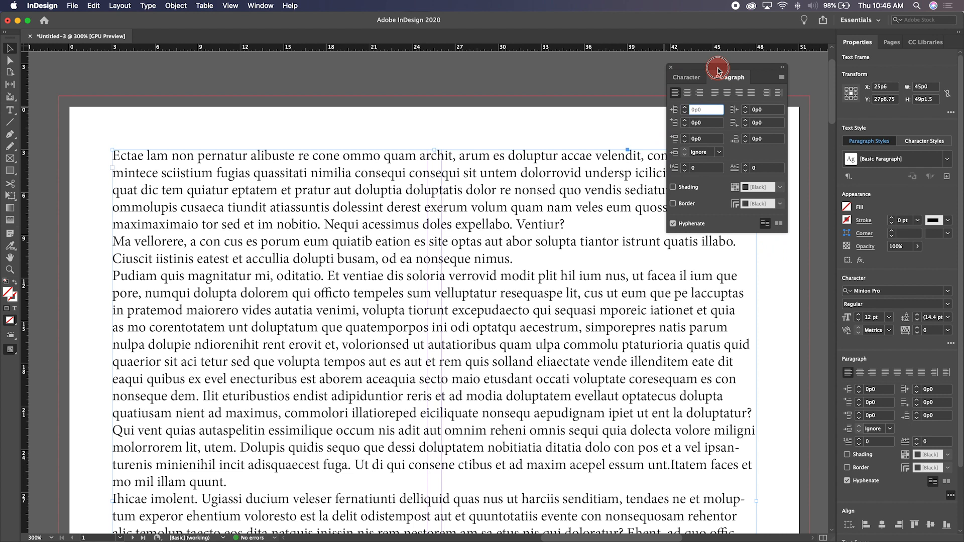
Show the Character settings and expand the floating panel to its full set of options, including scaling, baseline shift and language.
click(686, 78)
click(686, 78)
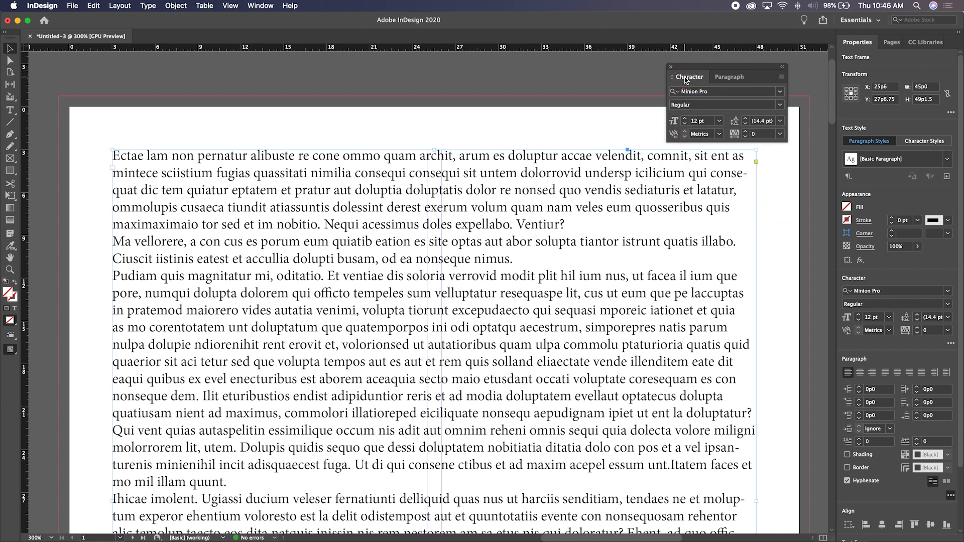
click(689, 78)
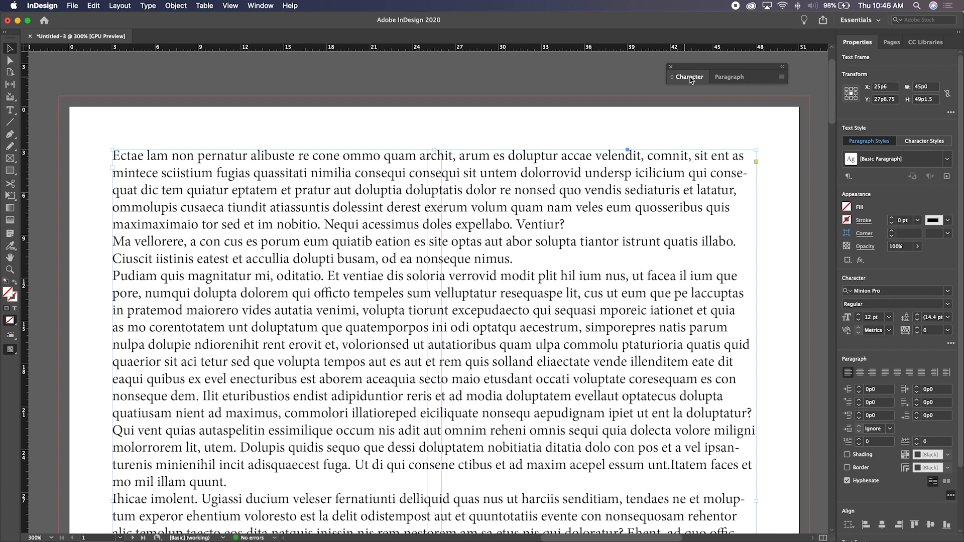
click(690, 77)
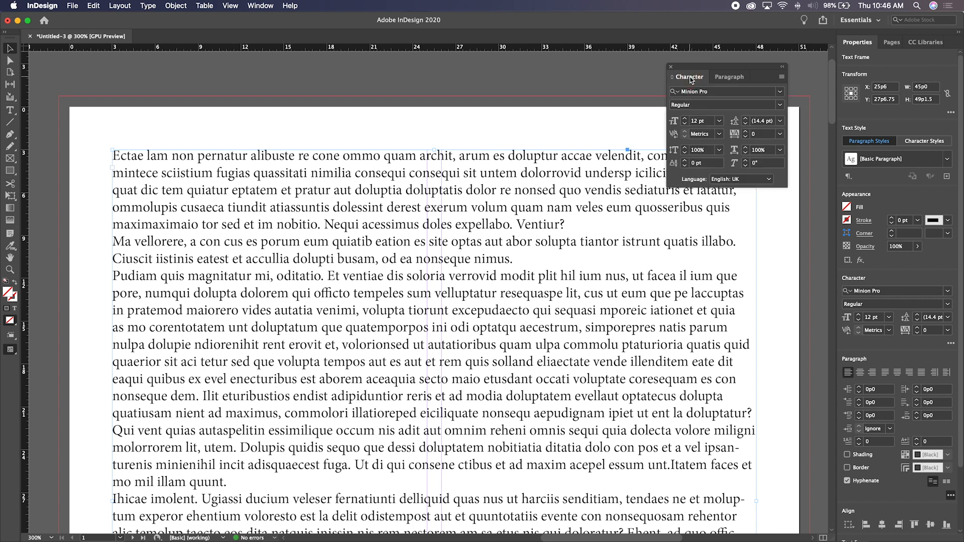
Review the additional commands offered for the Character and Paragraph panels, leaving Character showing.
click(781, 77)
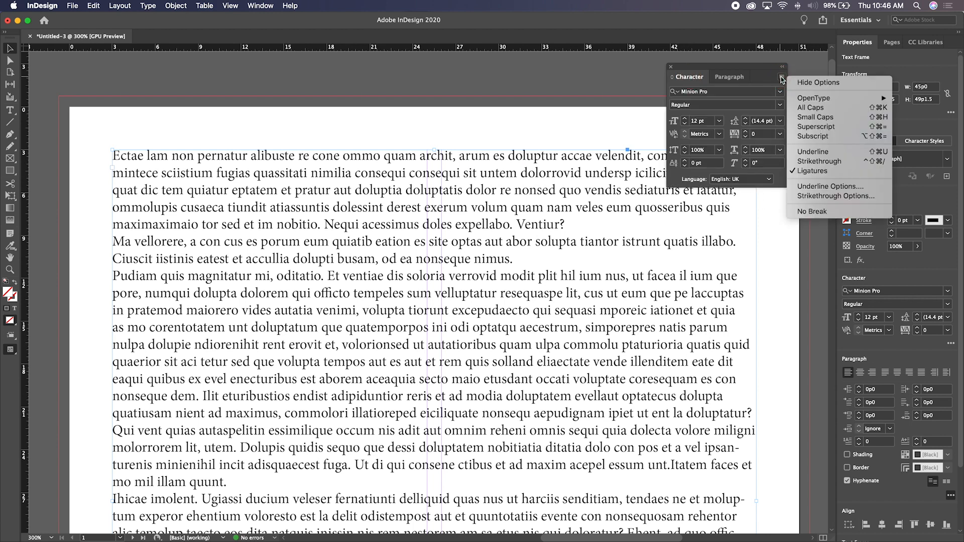
click(781, 77)
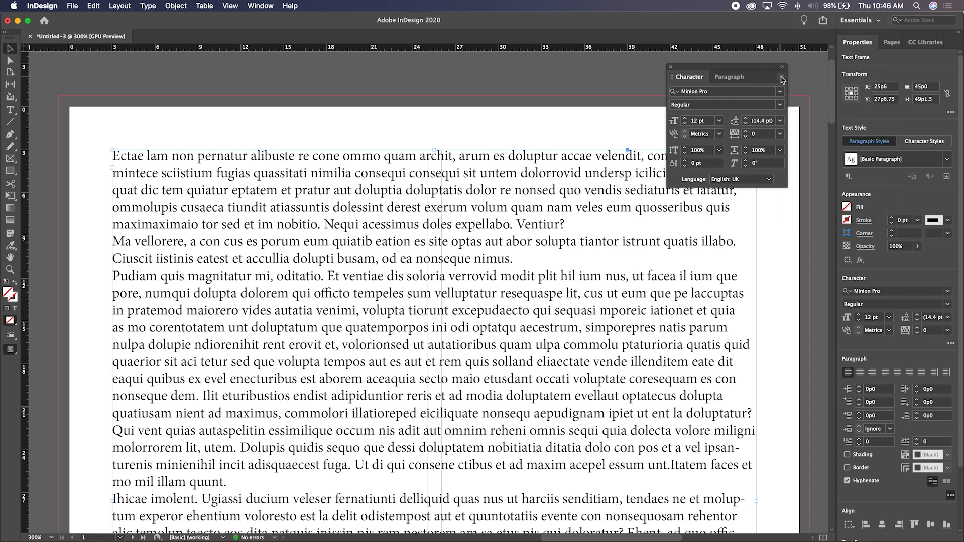
click(729, 76)
click(781, 78)
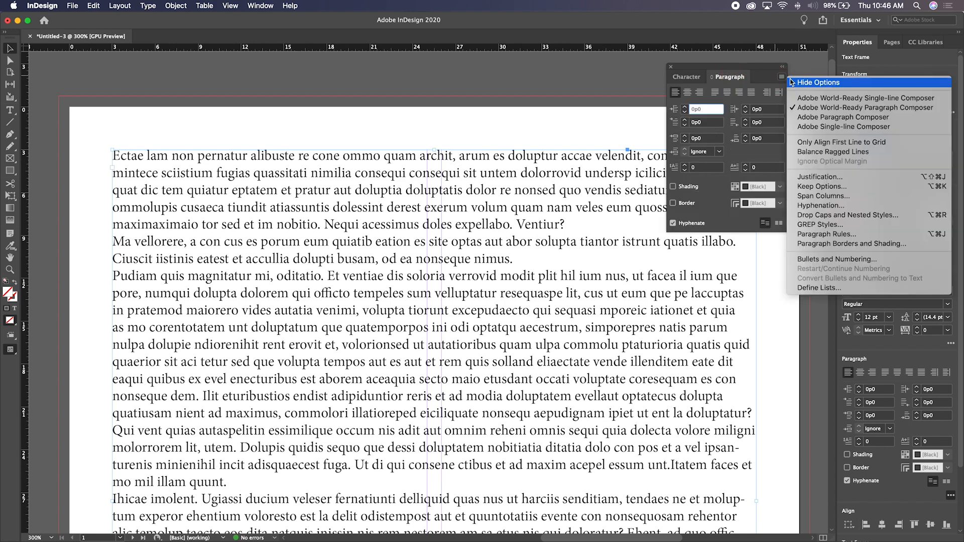
click(781, 78)
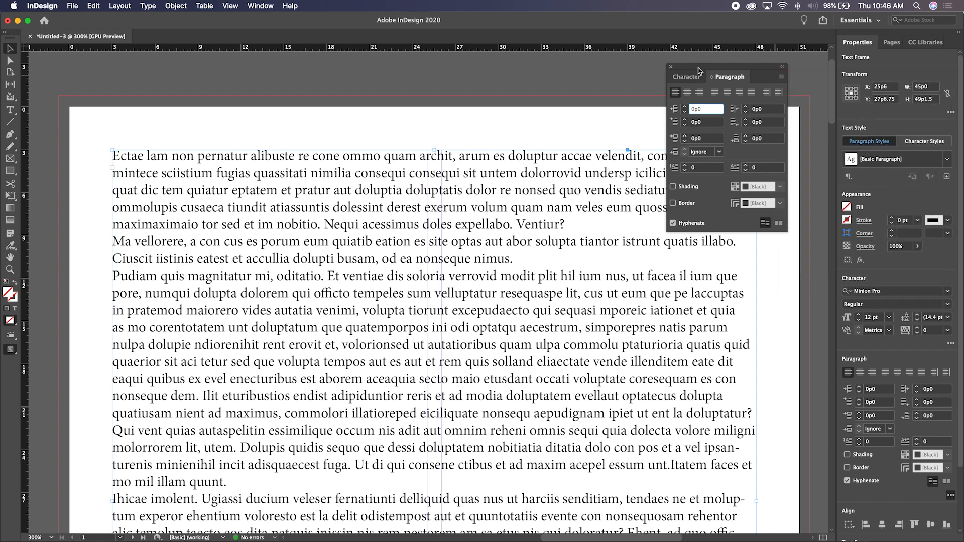
click(686, 77)
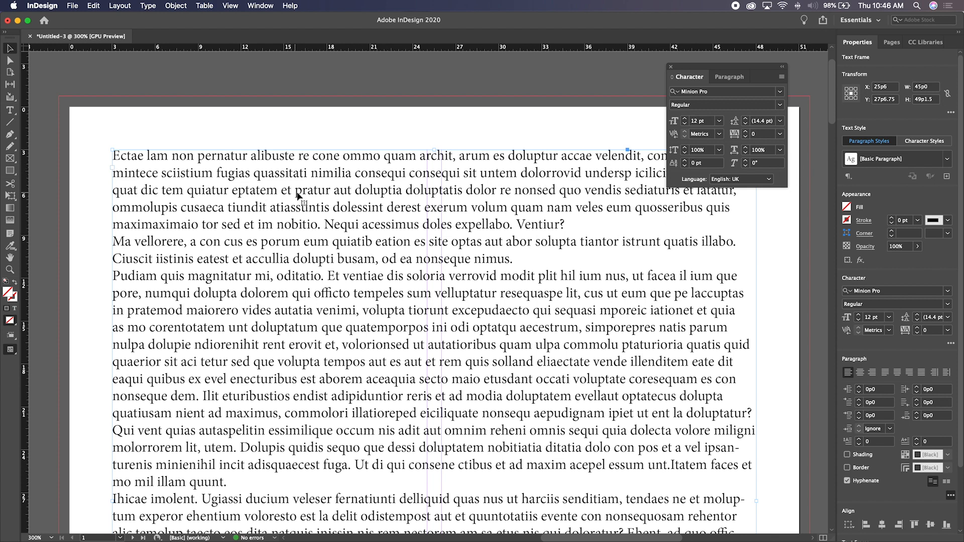
Start editing the text frame's content with the text cursor placed in the first paragraph.
click(183, 118)
click(309, 202)
key(super+minus)
key(super+minus)
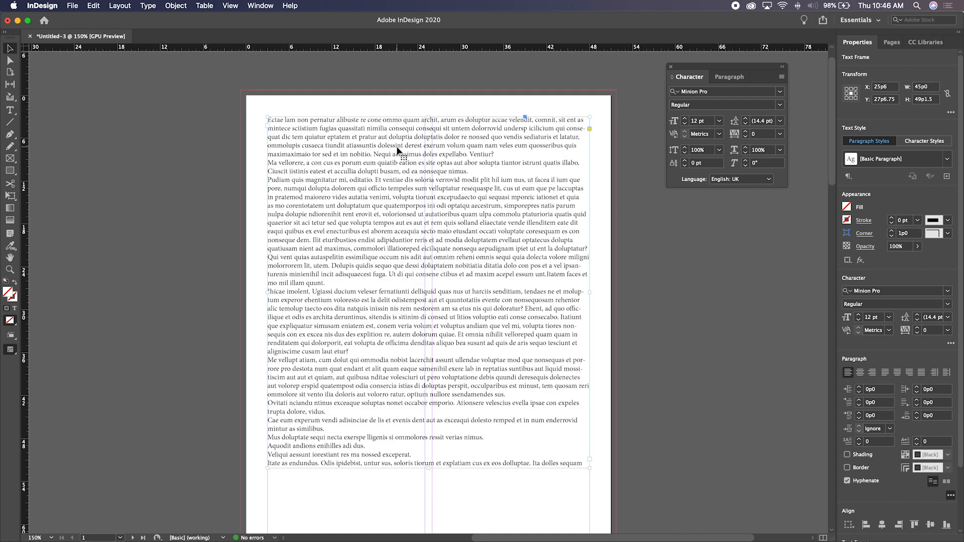
double_click(398, 151)
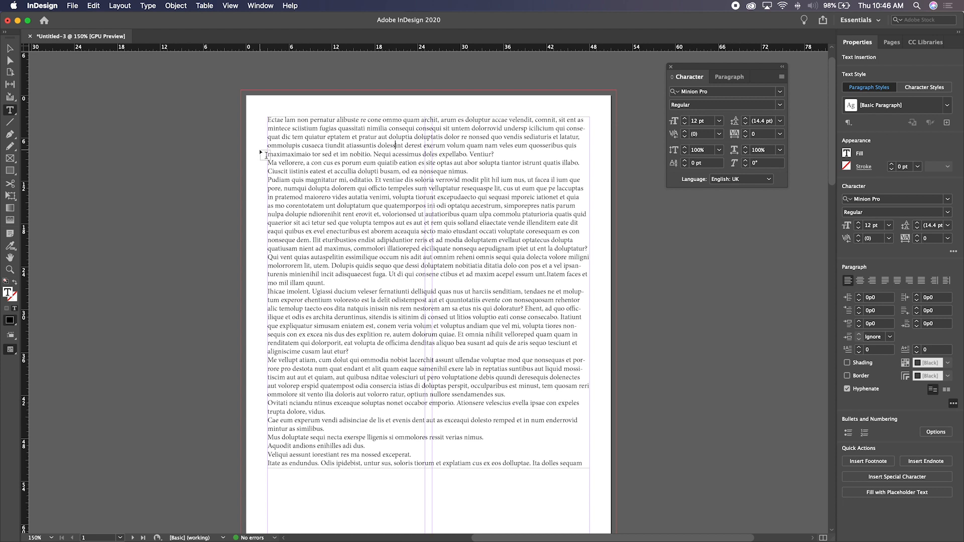
Select the single word "fugias" in the second line of the first paragraph.
click(277, 129)
click(304, 129)
click(328, 130)
click(326, 131)
double_click(326, 128)
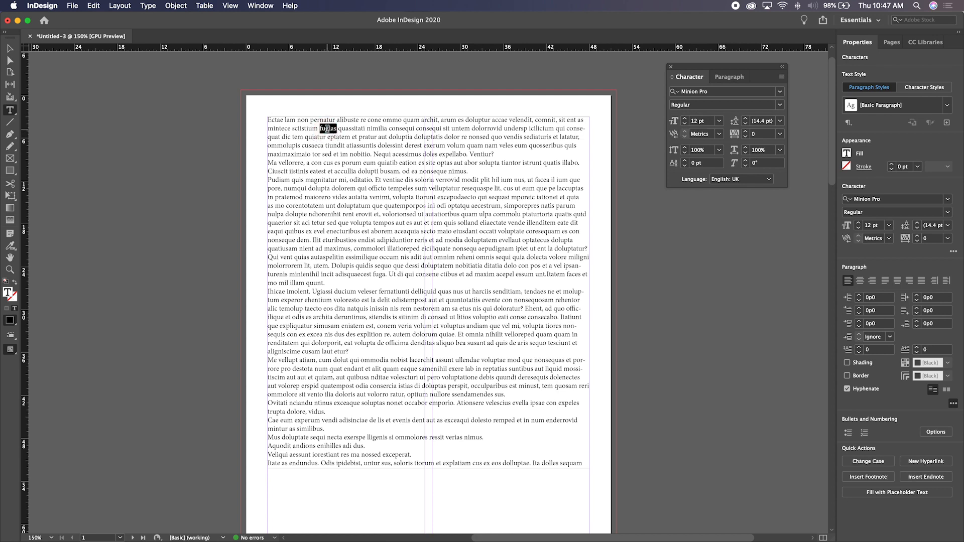
Extend the selection from the word to its line, its paragraph and finally the entire story.
triple_click(327, 128)
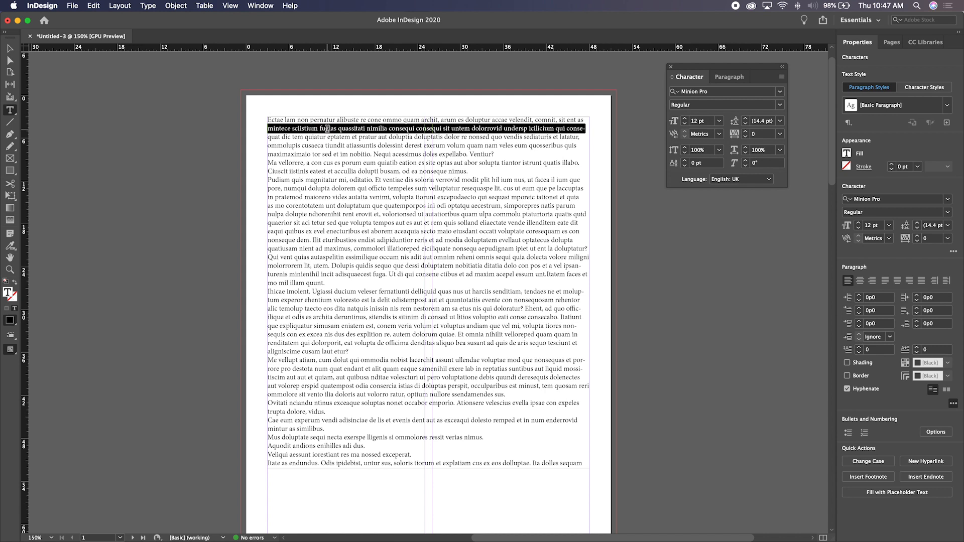
triple_click(328, 129)
click(327, 129)
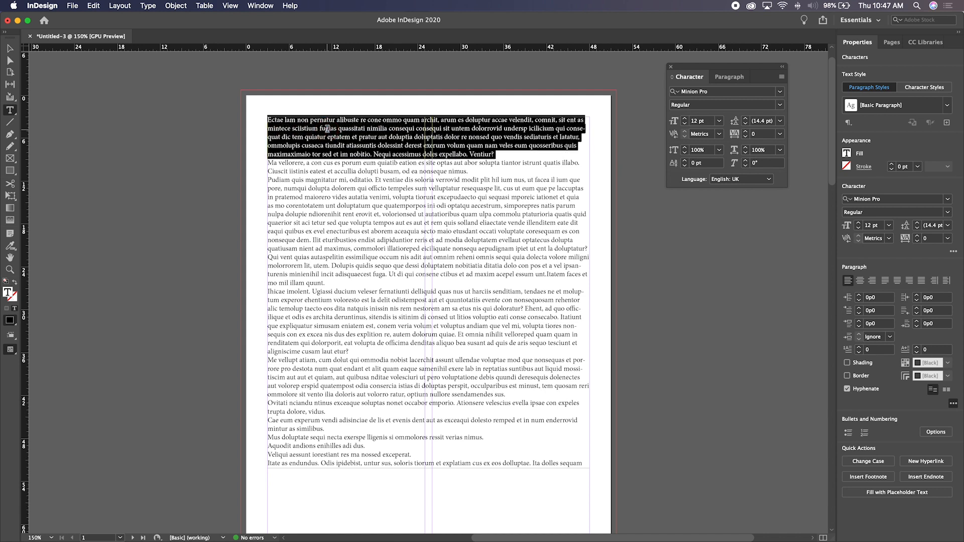
click(328, 128)
triple_click(327, 128)
click(327, 129)
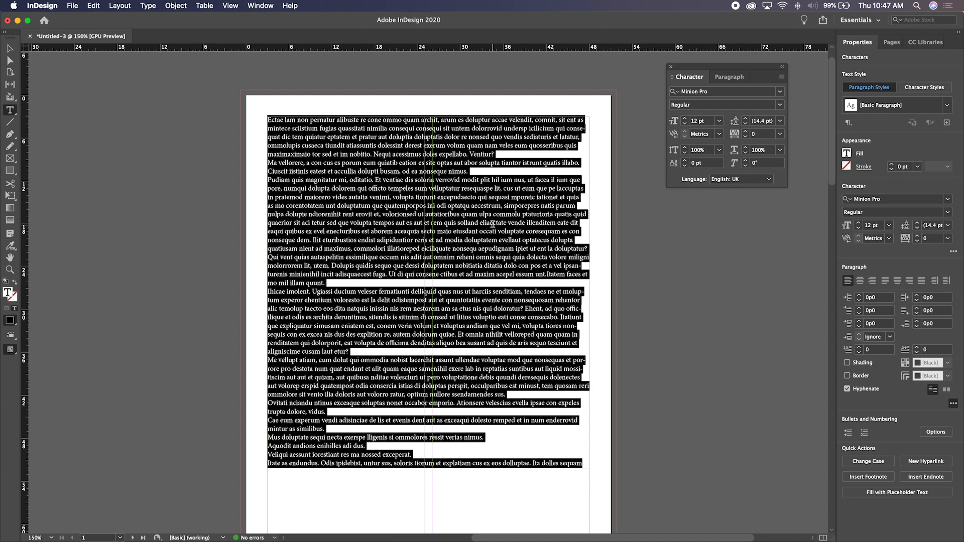
Select only the whole first paragraph and move the floating Character panel group closer to the page's upper-right edge.
triple_click(462, 139)
click(462, 139)
triple_click(462, 138)
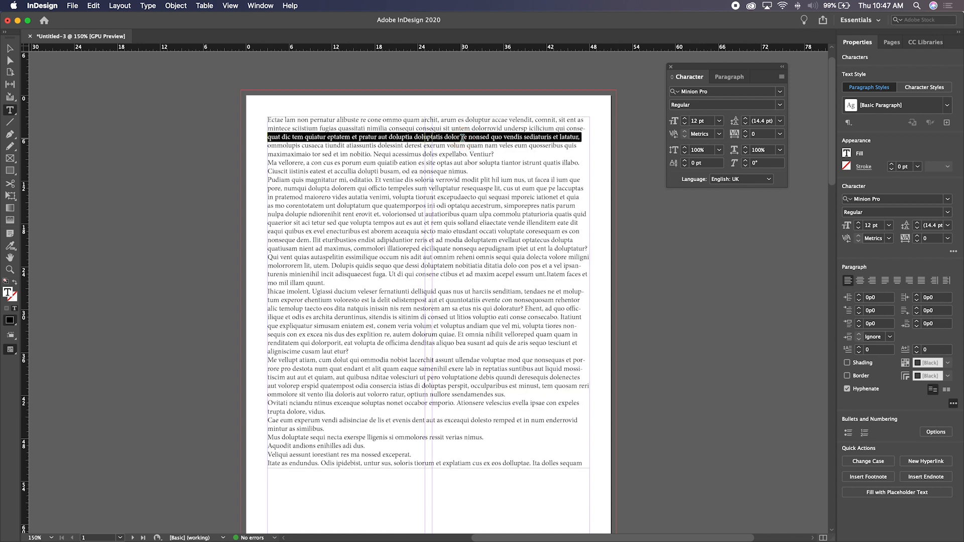
click(462, 139)
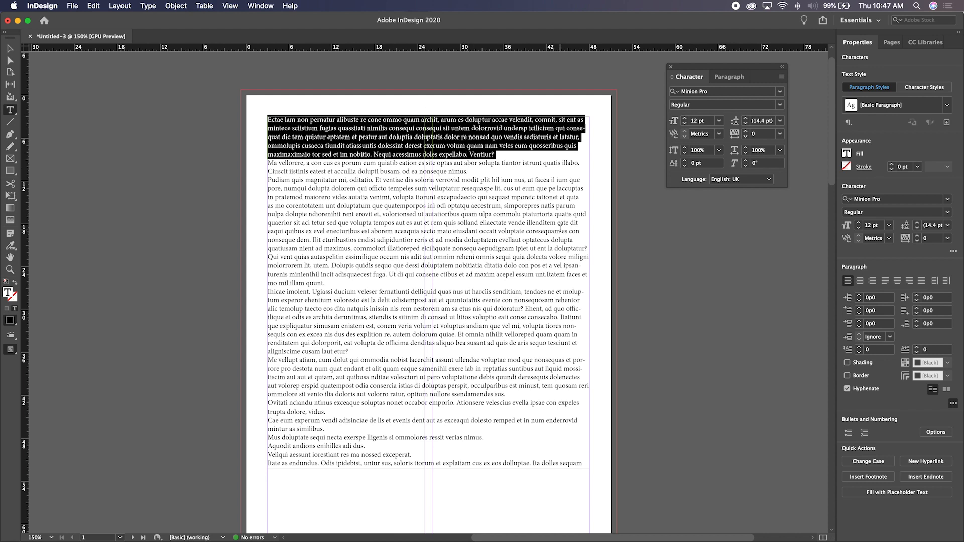
double_click(302, 129)
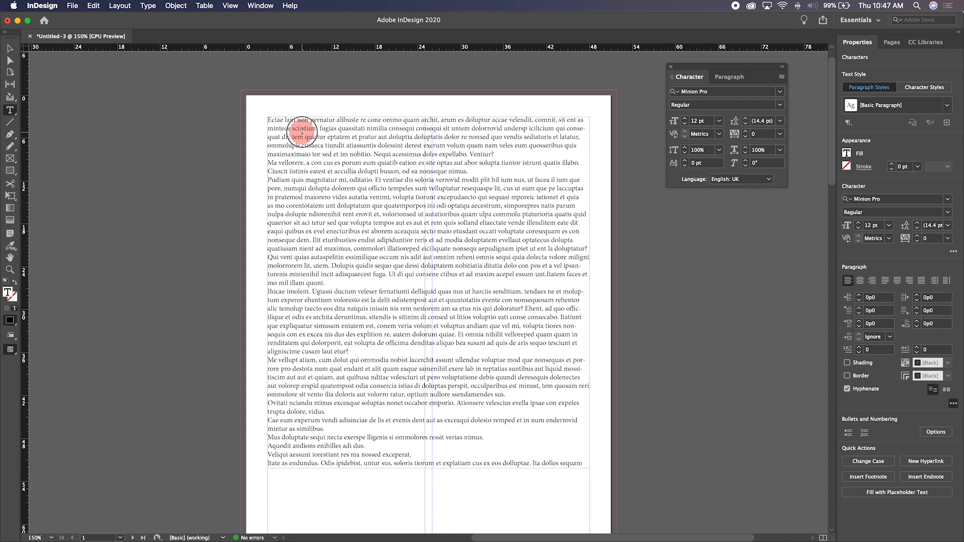
click(294, 129)
click(293, 129)
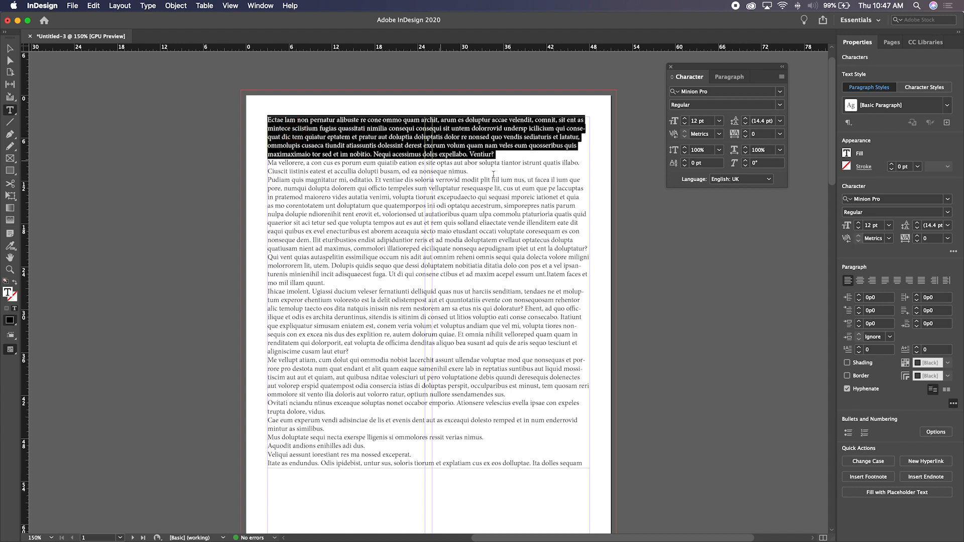
drag(743, 70, 702, 119)
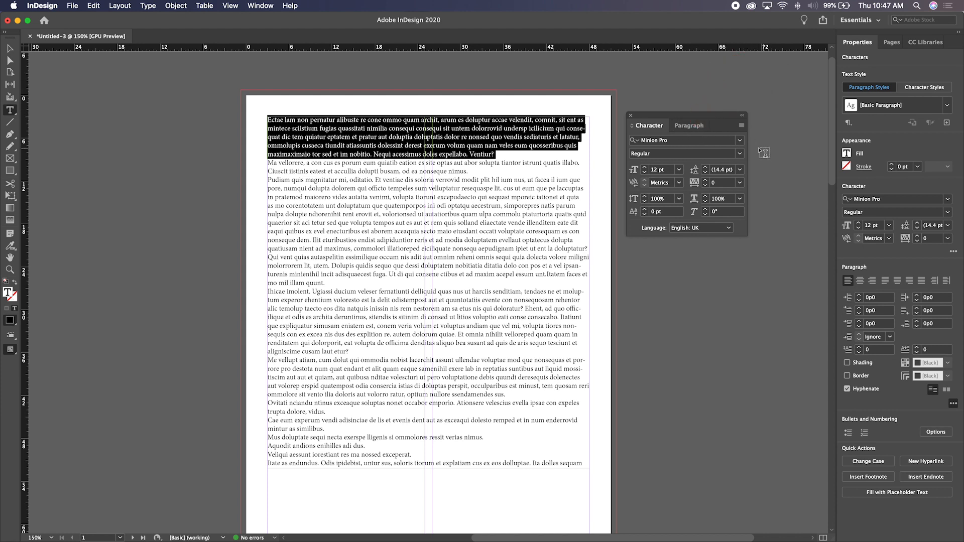
Browse the available fonts and preview different typefaces on the selected first paragraph.
click(738, 142)
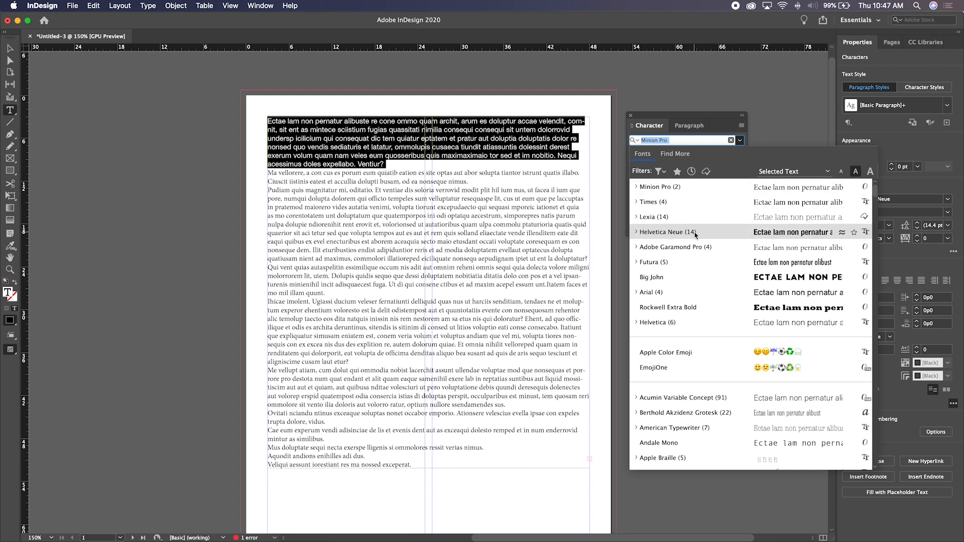
scroll(698, 301, down, 5)
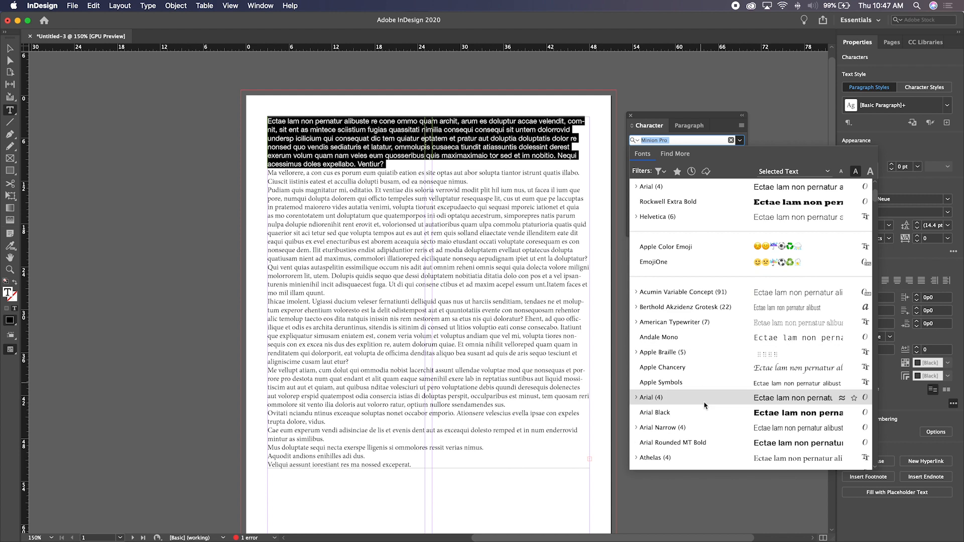
scroll(701, 366, down, 10)
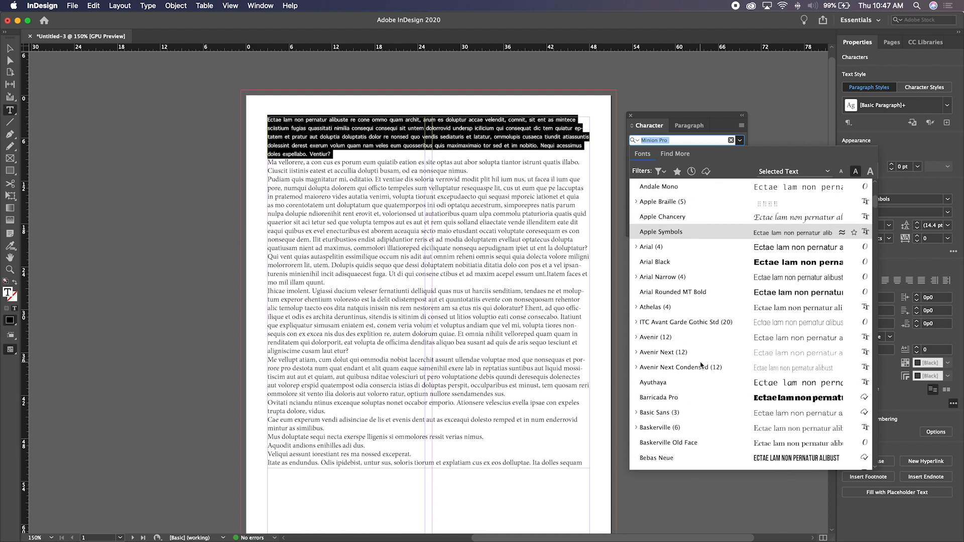
scroll(703, 356, down, 6)
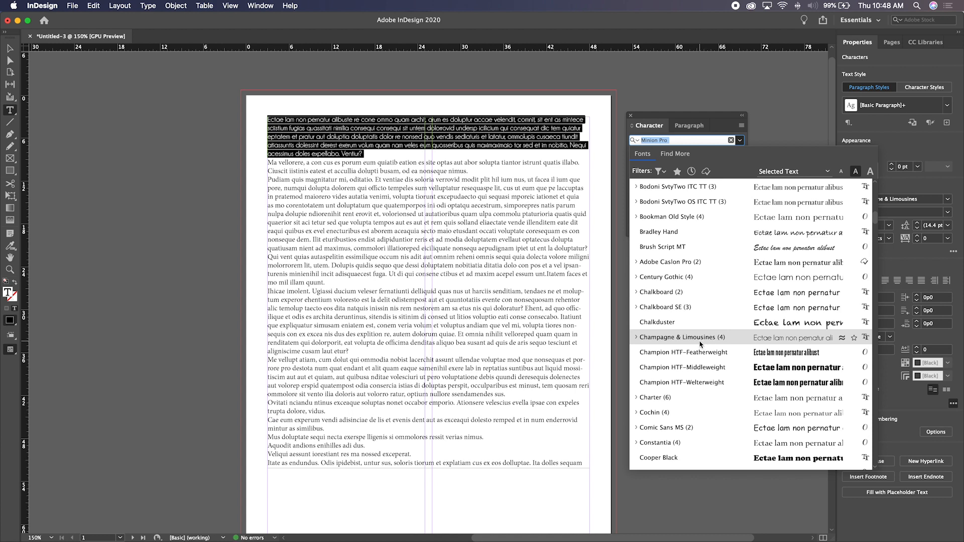
scroll(701, 344, down, 4)
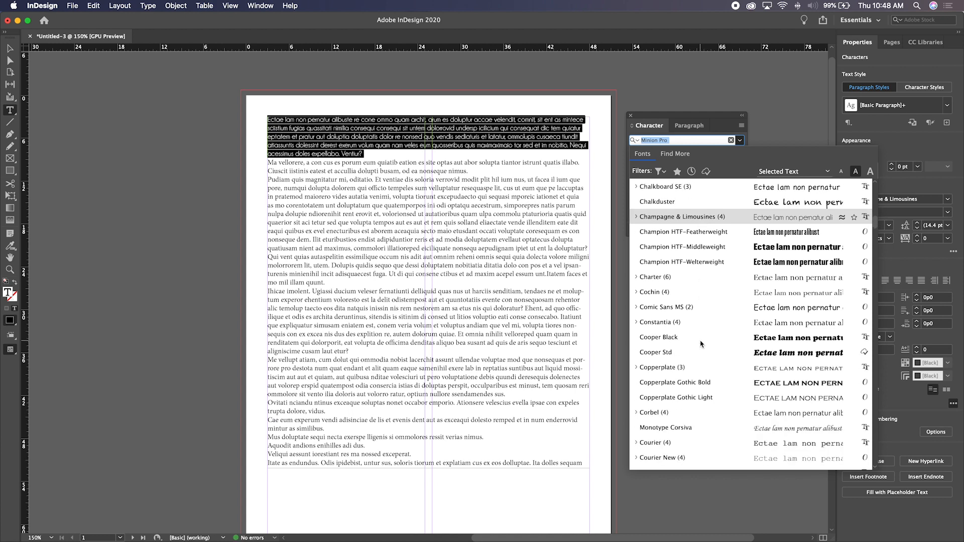
scroll(701, 344, down, 7)
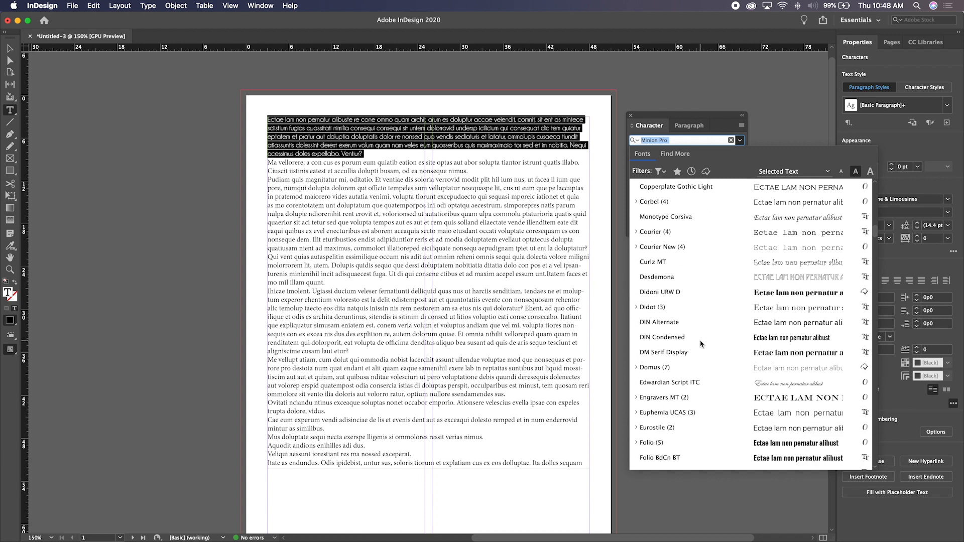
click(702, 340)
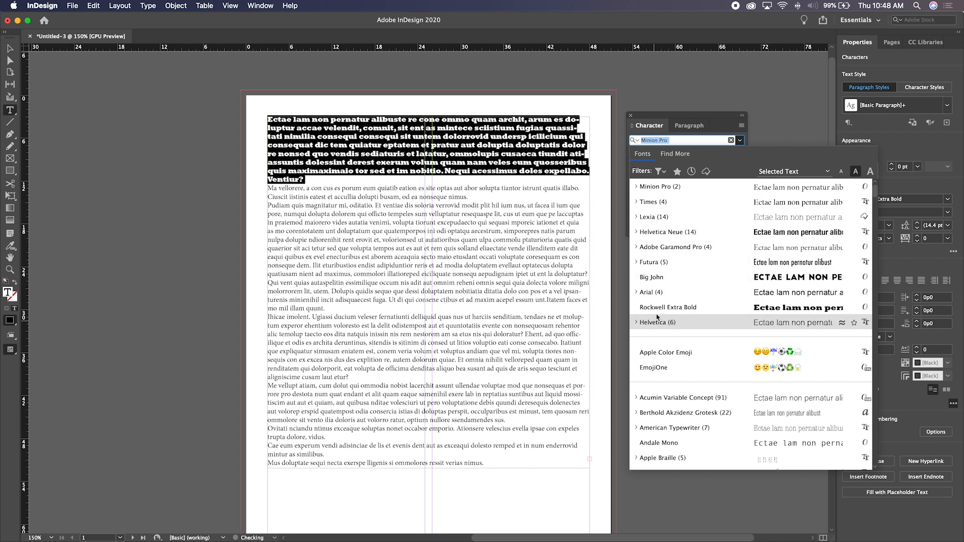
Set the selected first paragraph's font to Helvetica.
scroll(667, 296, down, 5)
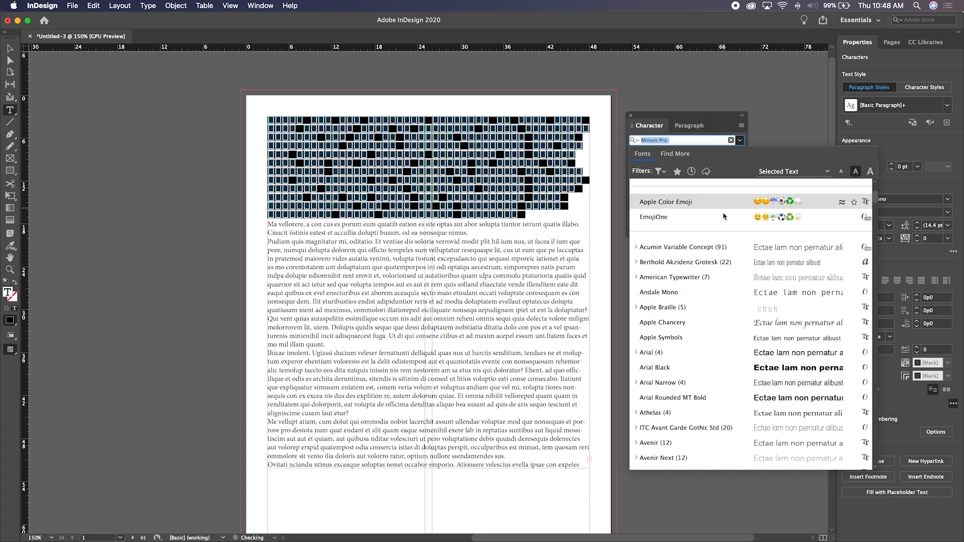
scroll(708, 266, down, 3)
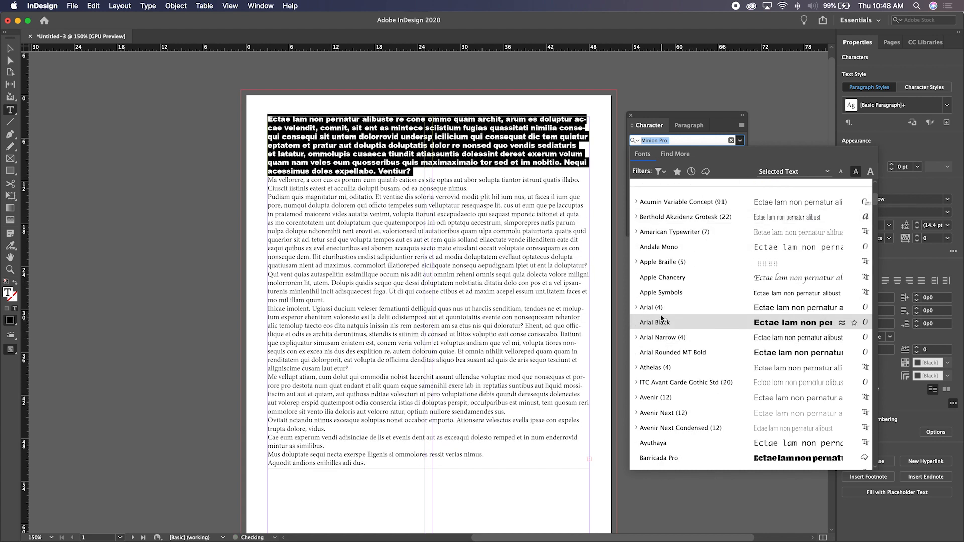
scroll(661, 316, down, 4)
scroll(660, 314, down, 12)
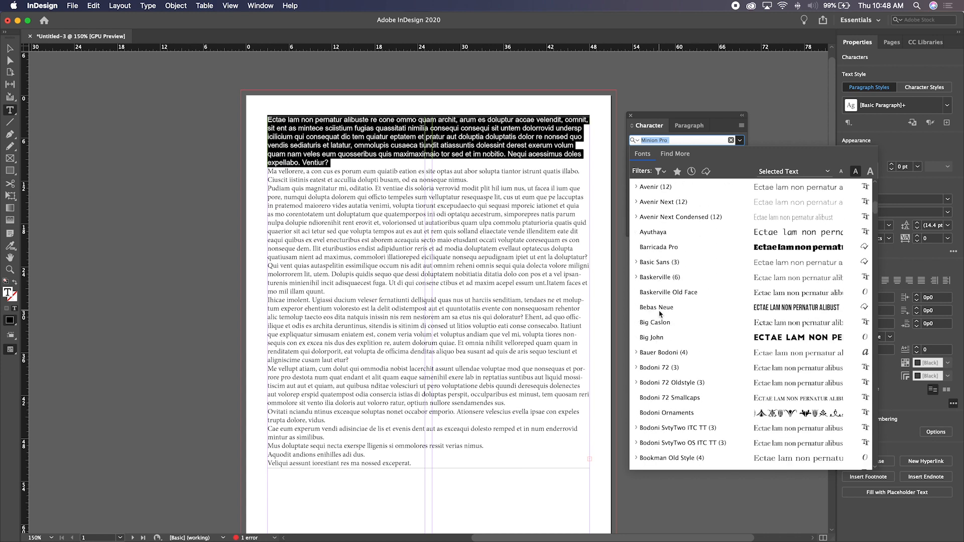
scroll(660, 312, down, 15)
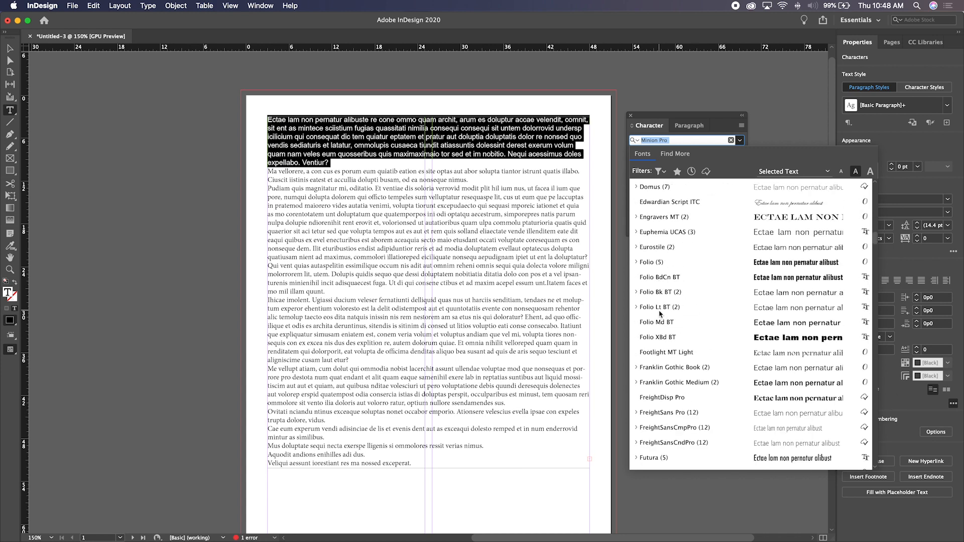
scroll(660, 314, down, 5)
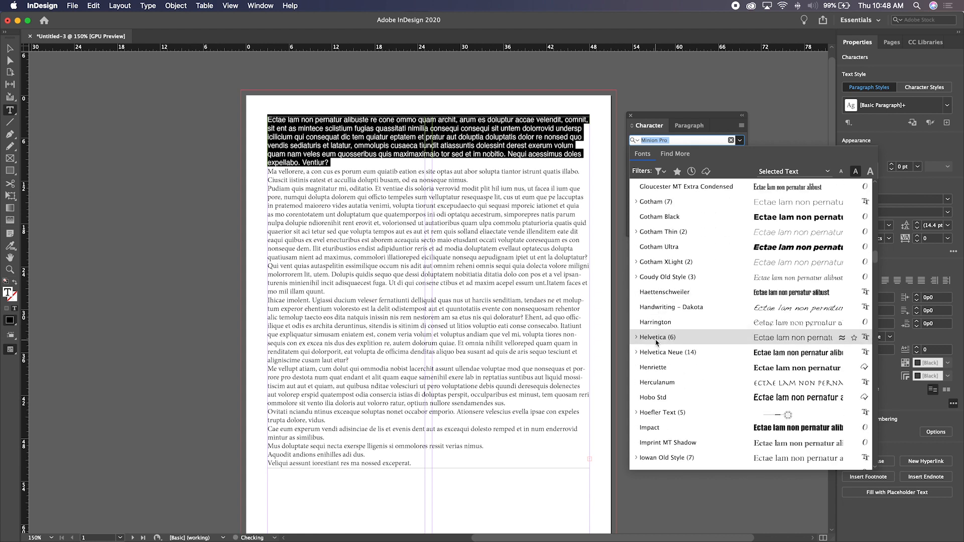
click(656, 339)
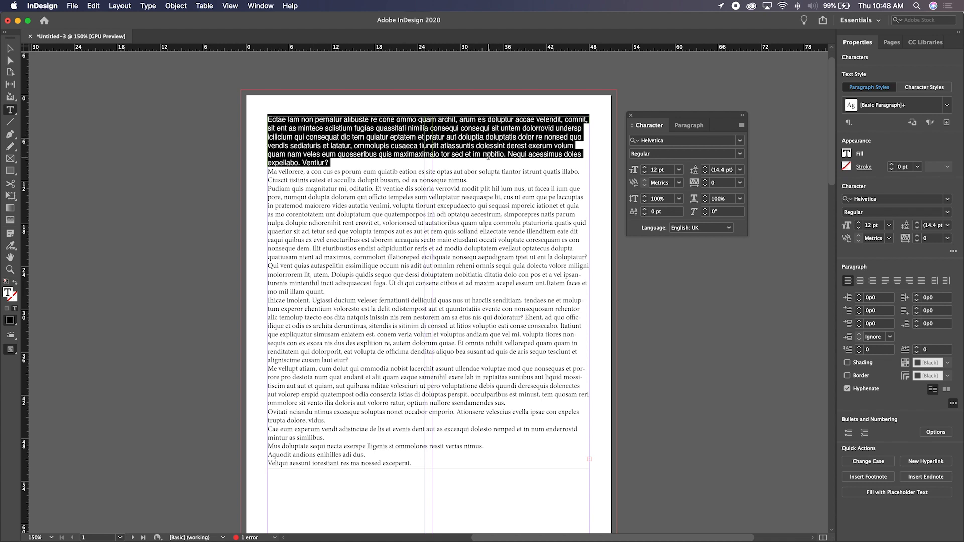
Apply the Helvetica styles Light, Light Oblique and Regular in turn to the selected first paragraph to compare them.
click(740, 153)
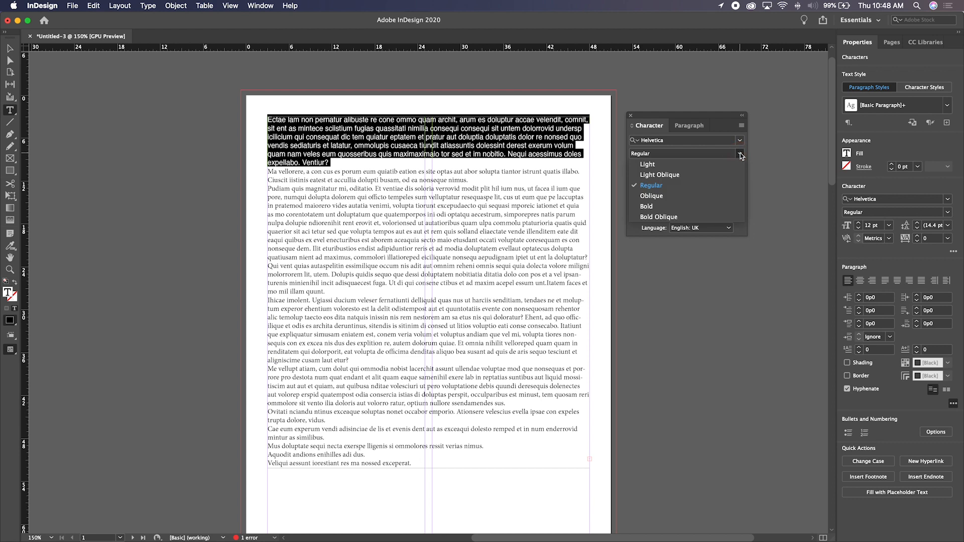
click(643, 164)
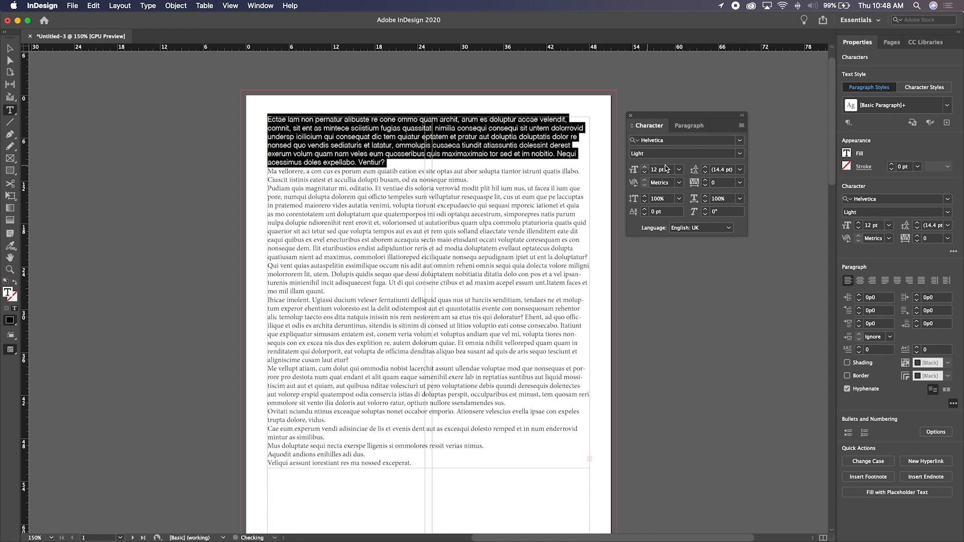
click(741, 154)
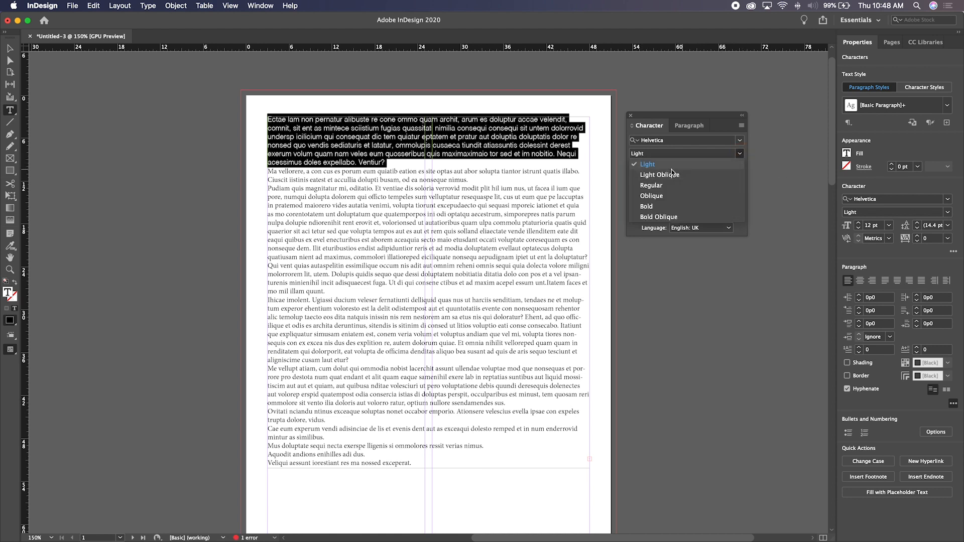
click(654, 176)
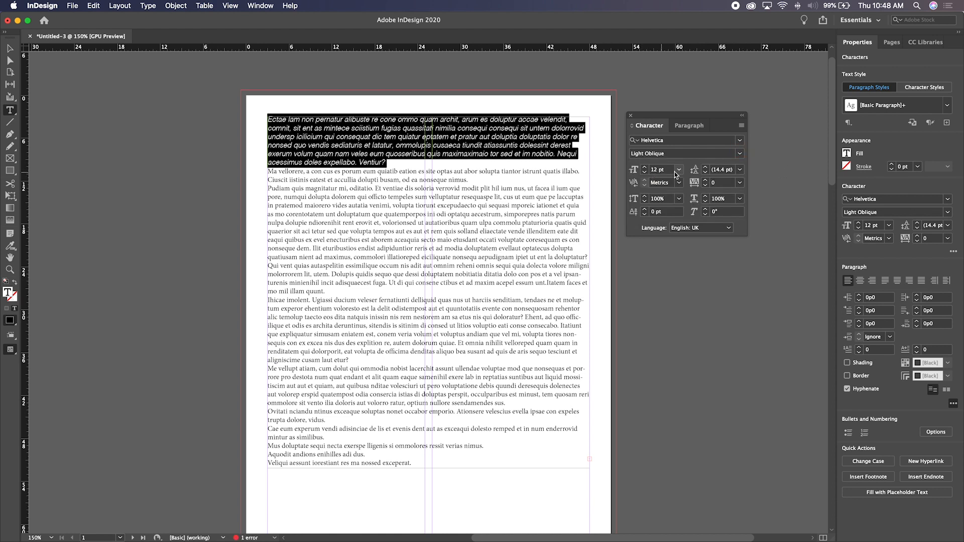
click(739, 153)
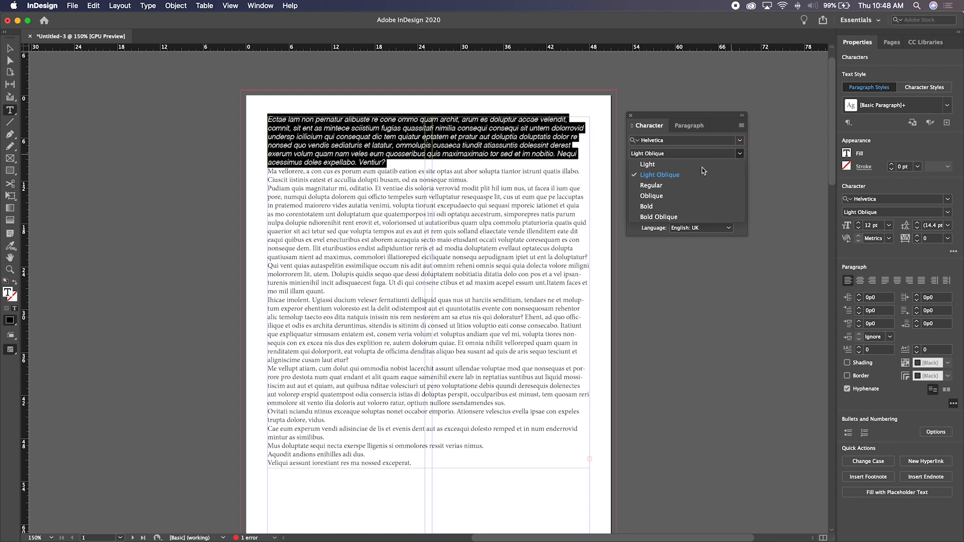
click(650, 186)
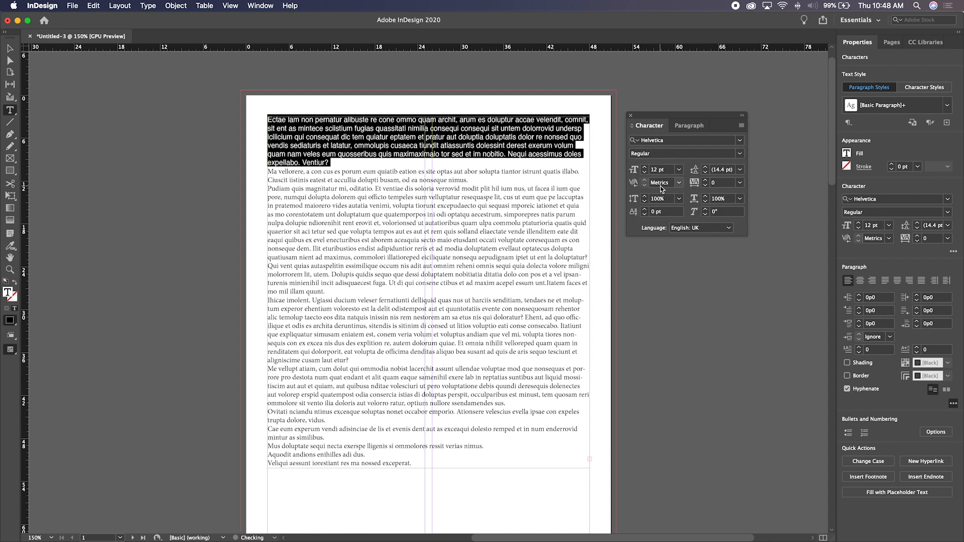
Try the Oblique, Bold and Bold Oblique styles of Helvetica one after another on the selected first paragraph.
click(740, 153)
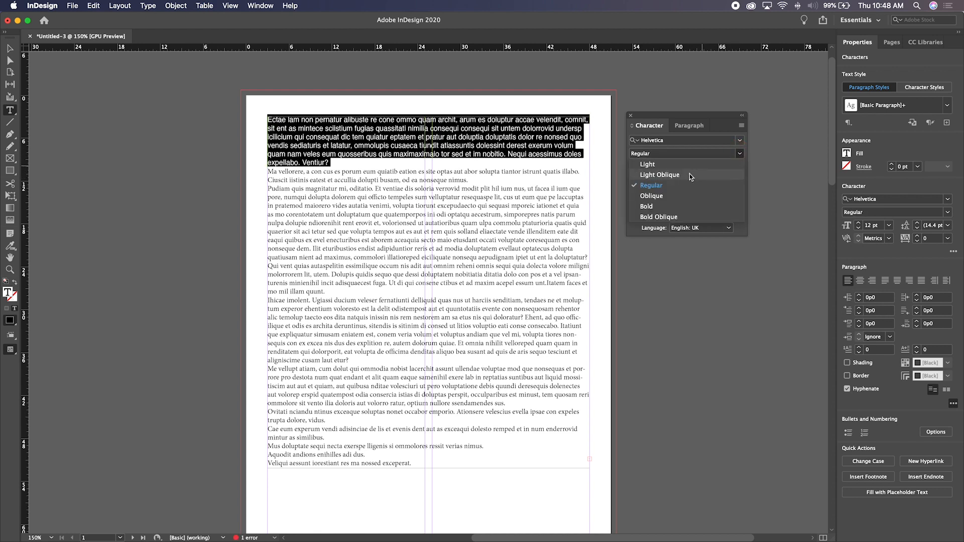
click(652, 199)
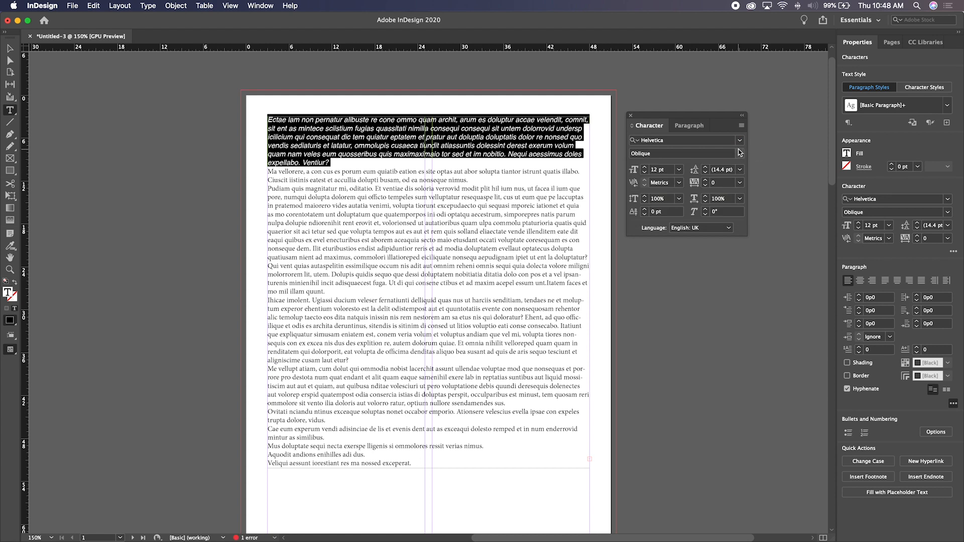
click(739, 153)
click(647, 207)
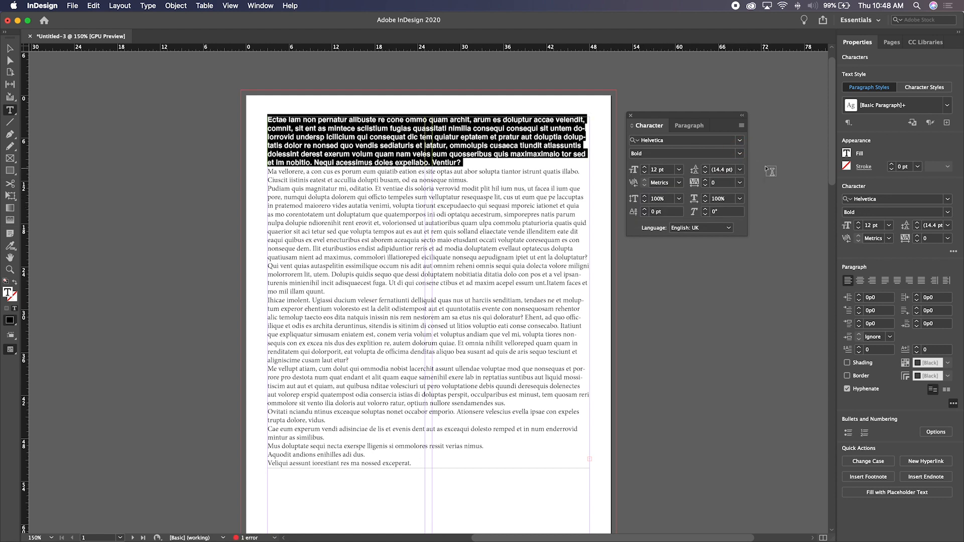
click(739, 154)
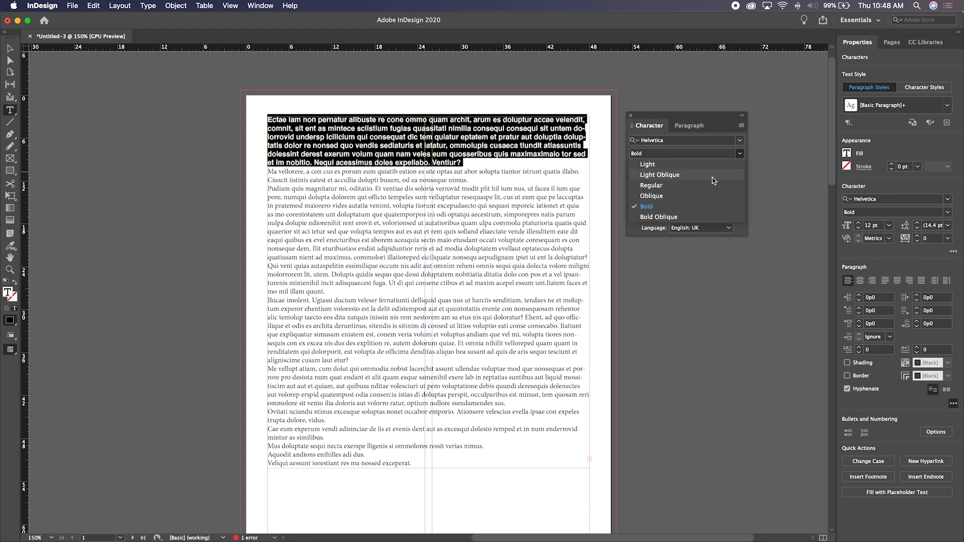
click(662, 217)
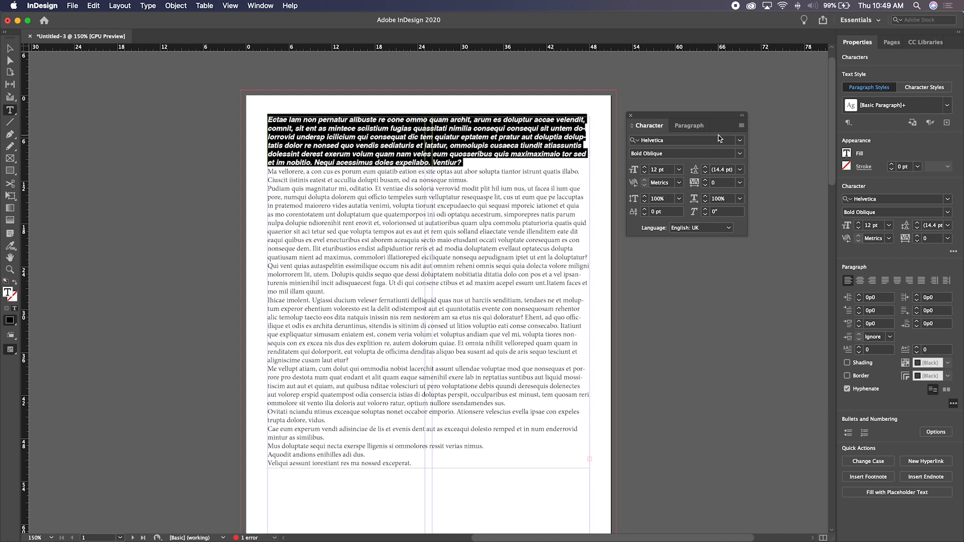
Change the first paragraph's font to Impact and check which font styles that typeface offers.
click(739, 141)
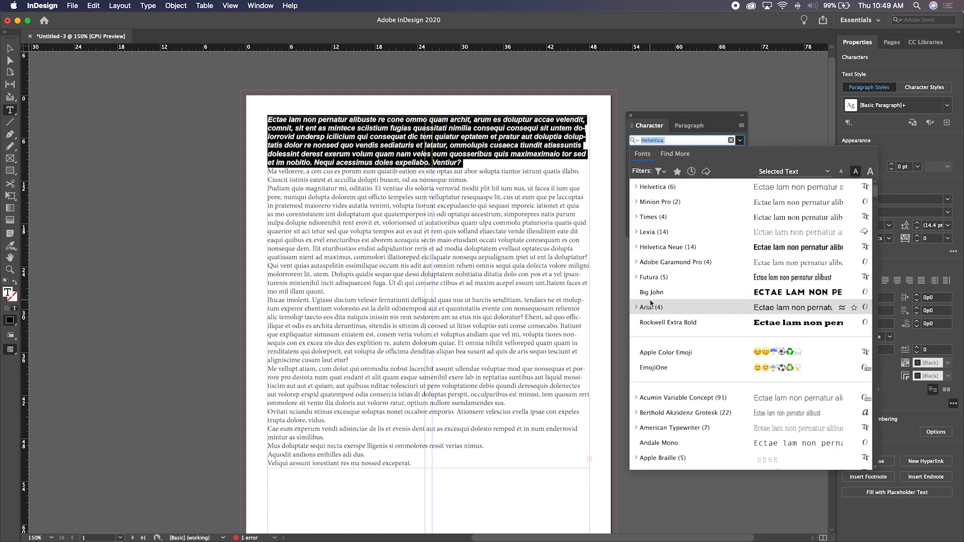
text(i)
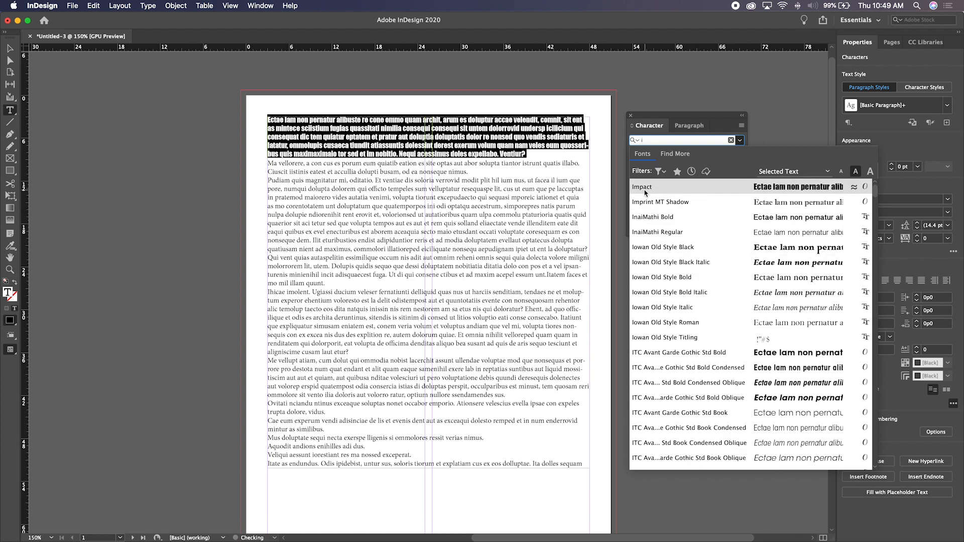
click(643, 191)
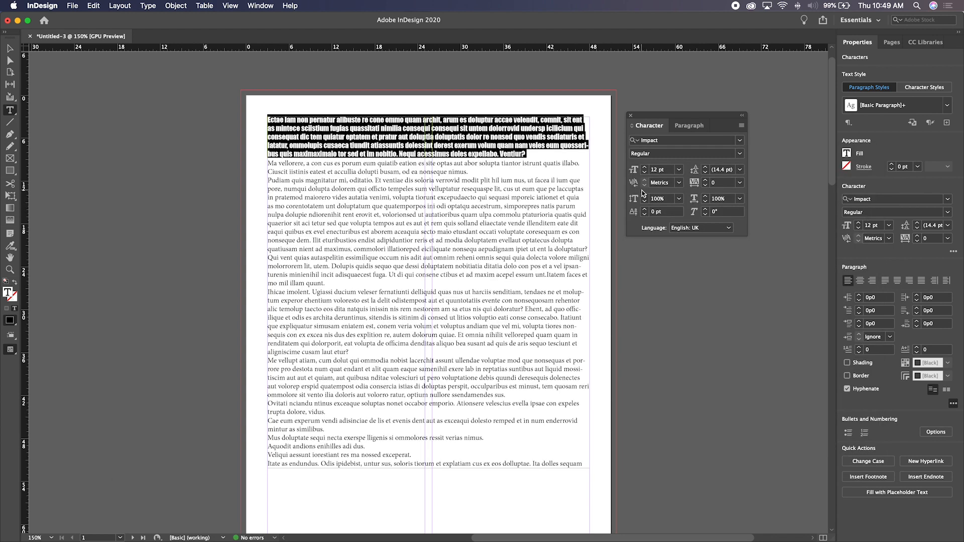
click(525, 149)
drag(526, 152, 232, 112)
click(739, 153)
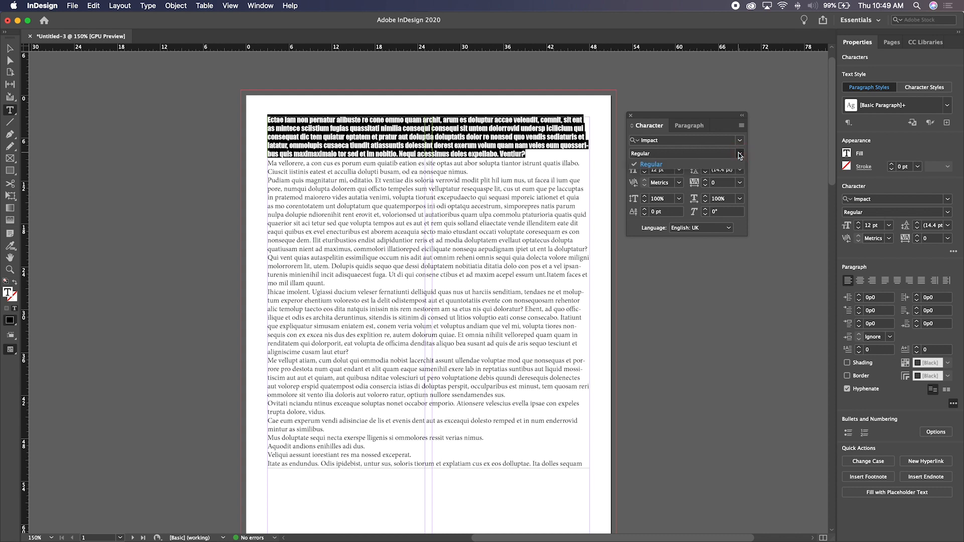
click(740, 154)
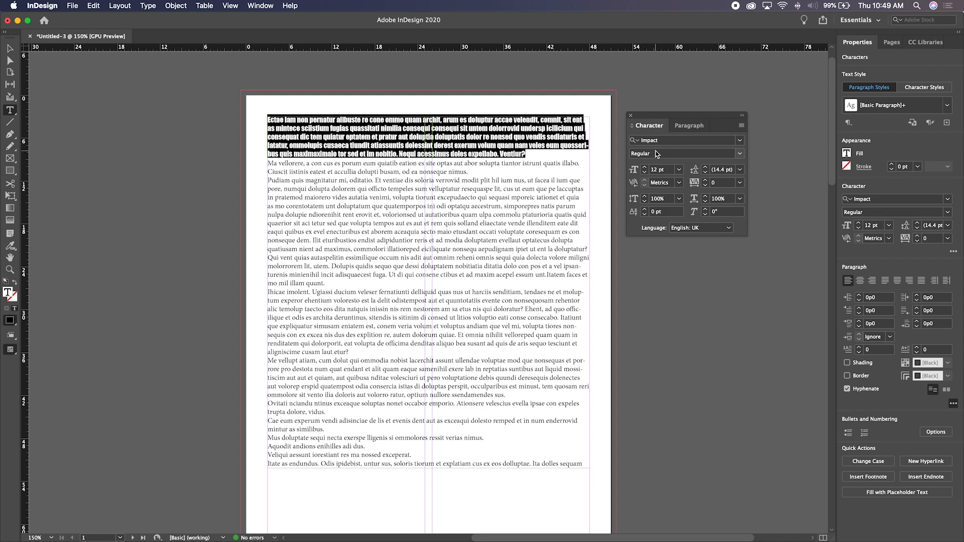
Change the first paragraph's font to Lexia and apply its Thin, Advertising Italic and XBold Italic styles in turn.
click(741, 141)
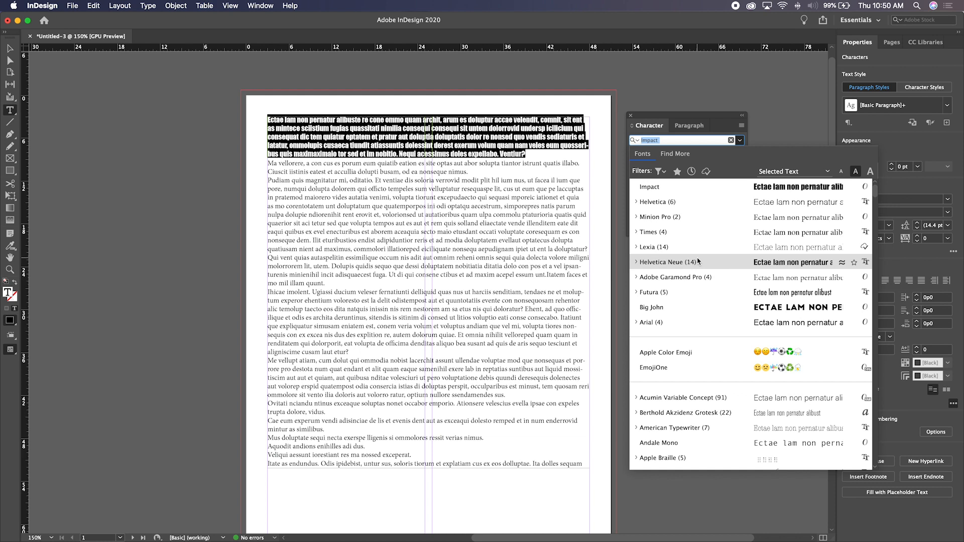
click(652, 251)
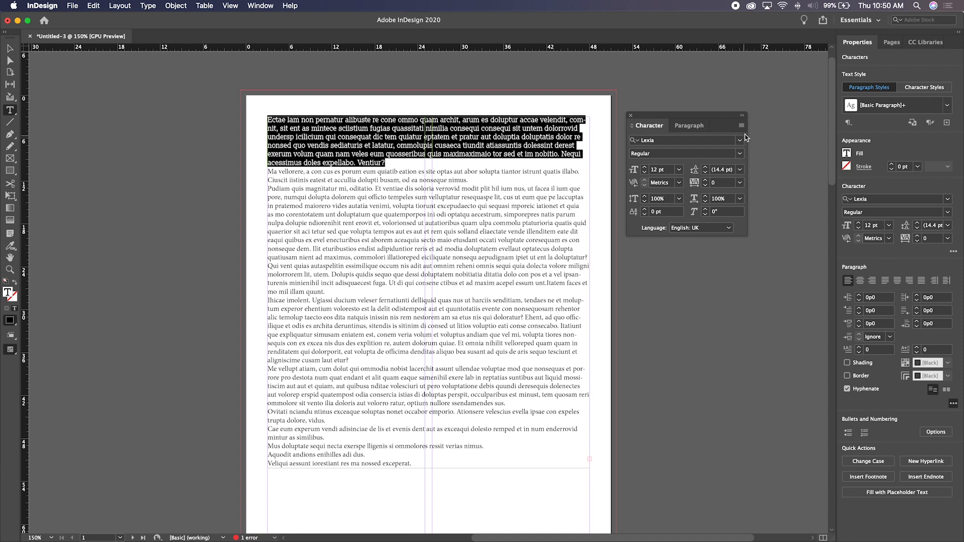
click(740, 154)
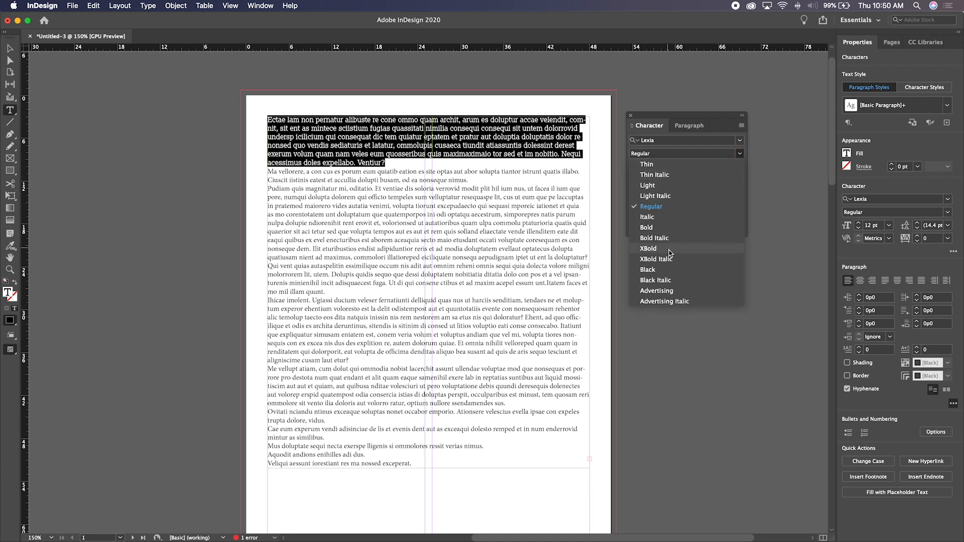
click(680, 166)
click(740, 153)
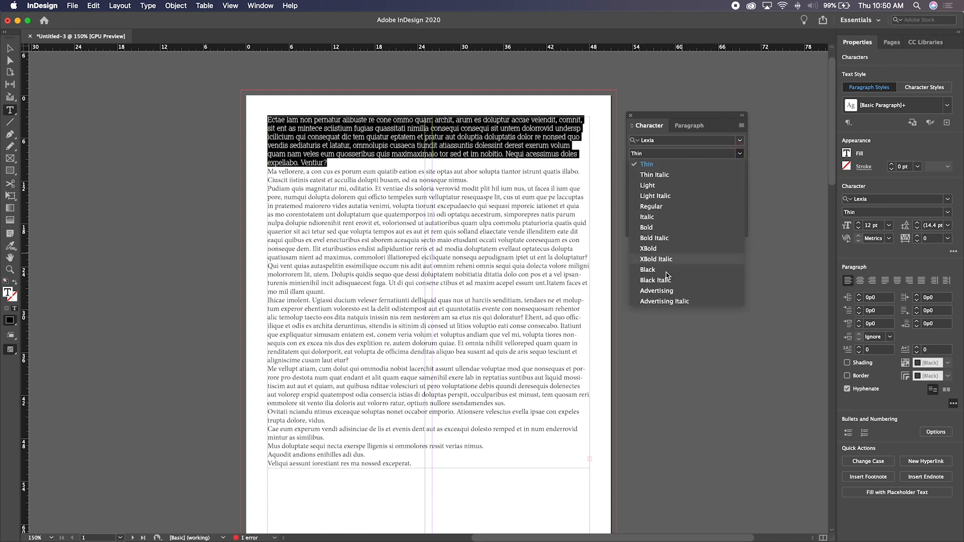
click(658, 301)
click(740, 153)
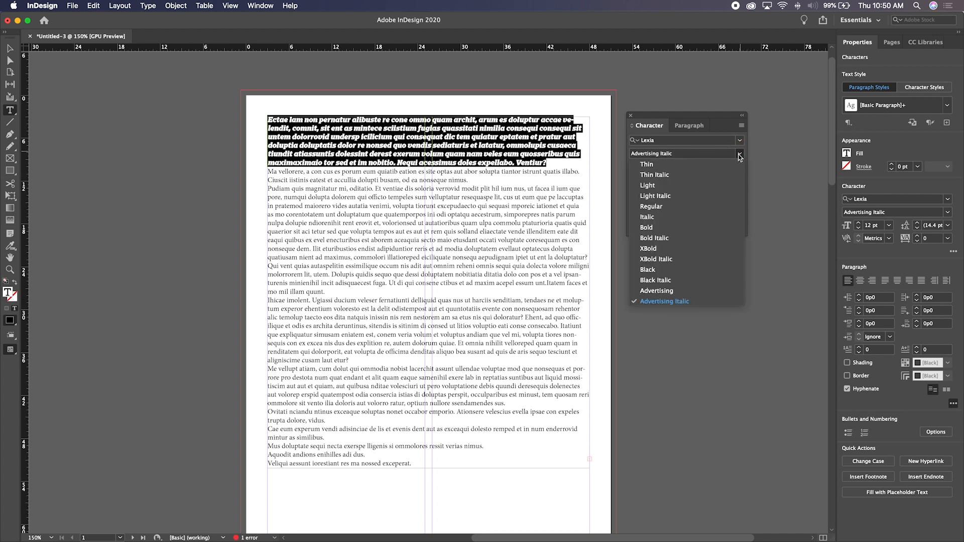
click(658, 260)
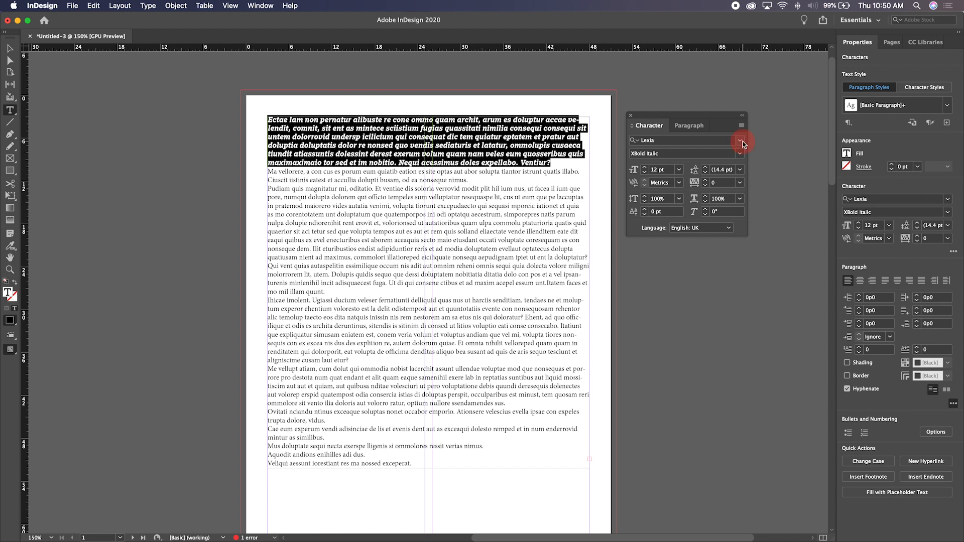
Change the first paragraph's font to Big John and check its available font styles.
click(739, 141)
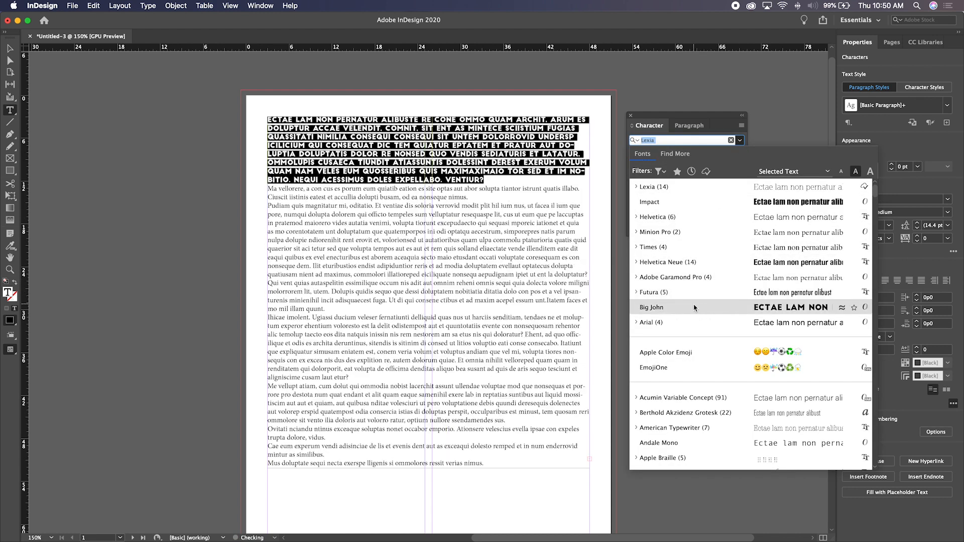
click(659, 310)
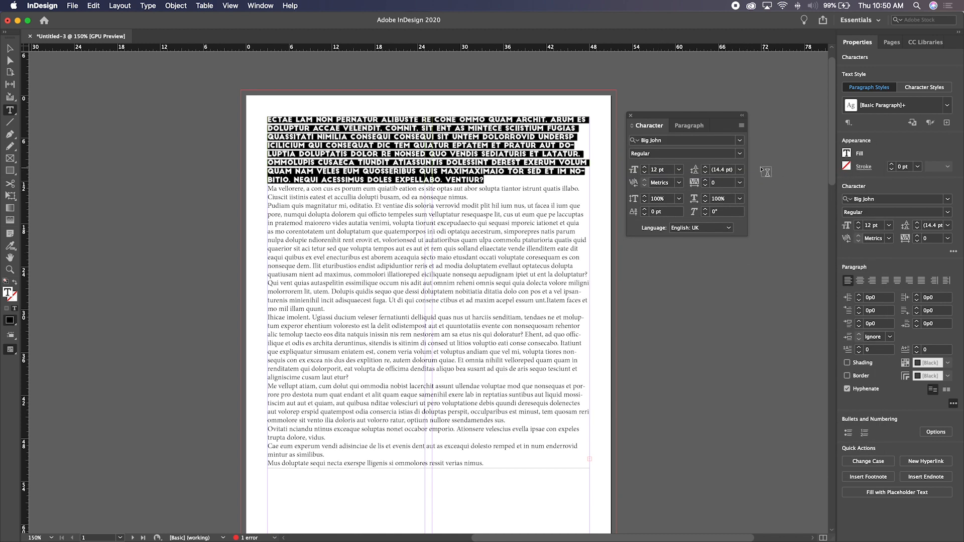
click(739, 154)
click(739, 155)
Find the Slim Joe font by name, apply it to the first paragraph and deselect the text.
click(739, 141)
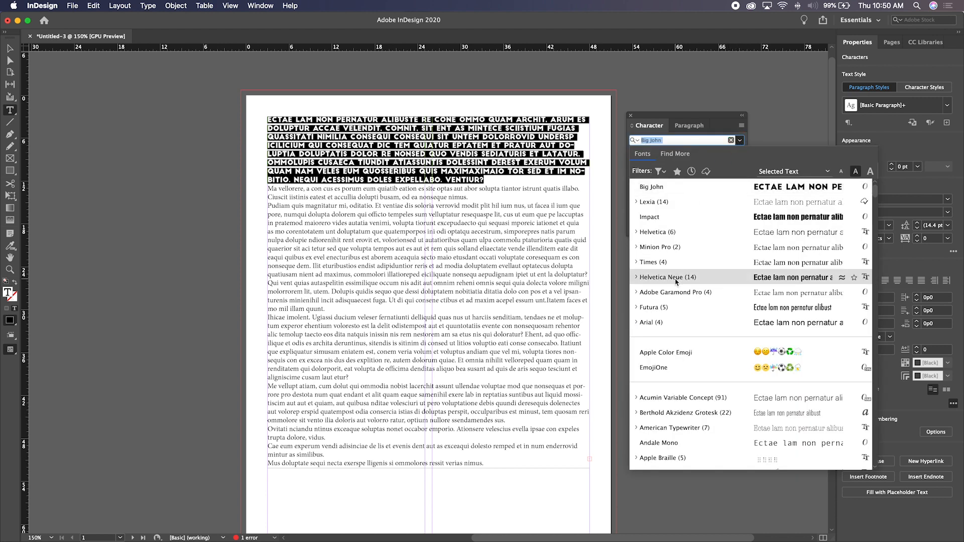
text(sli)
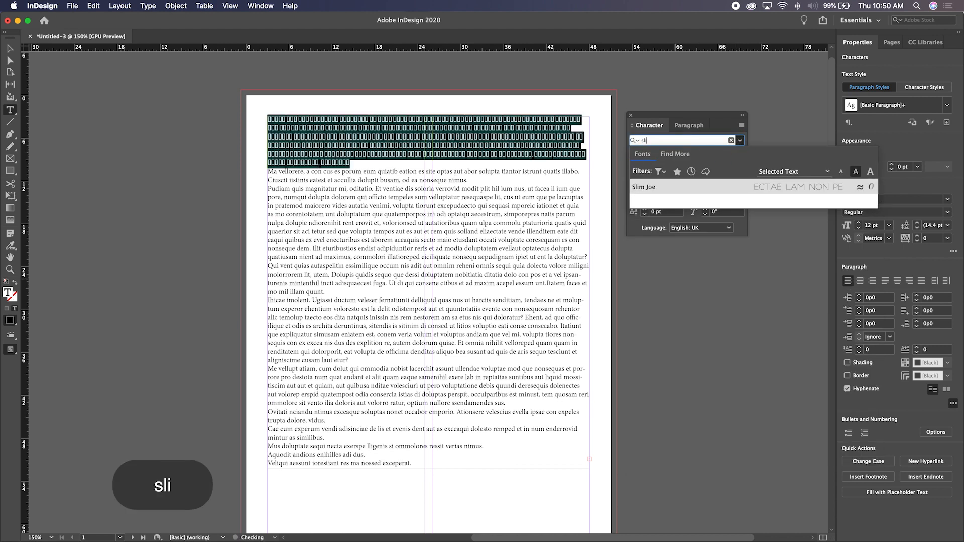
text(m)
click(646, 188)
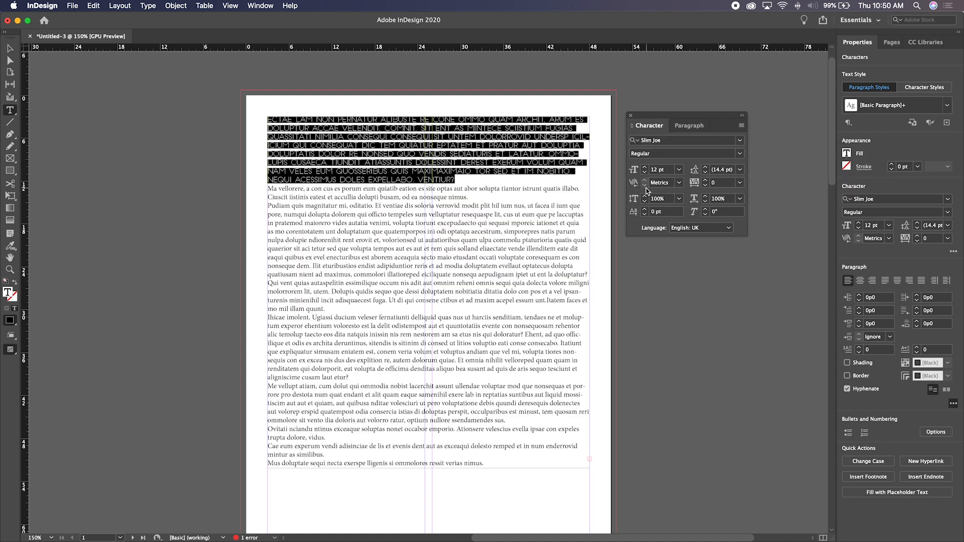
click(533, 177)
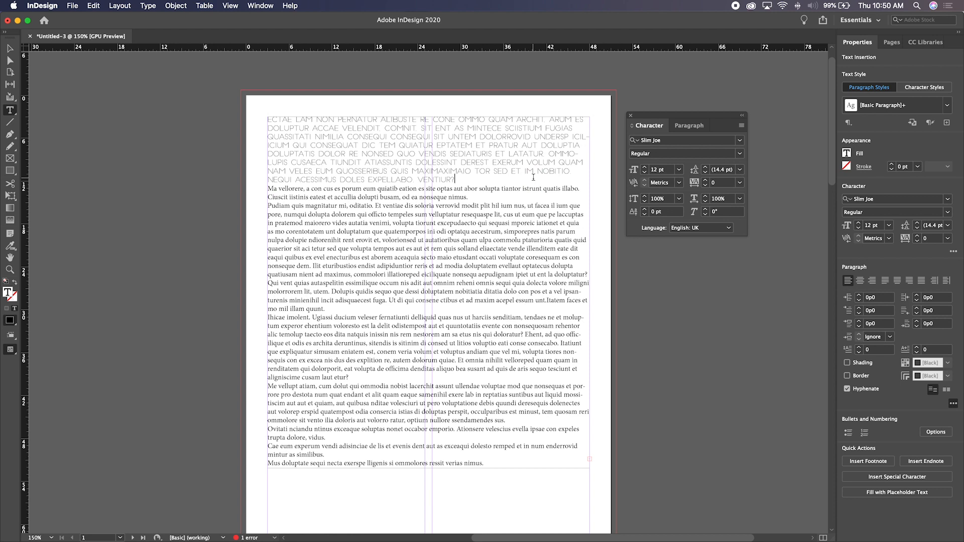
Reselect the whole first paragraph, set its font to Helvetica Regular, and select the paragraph again.
triple_click(423, 128)
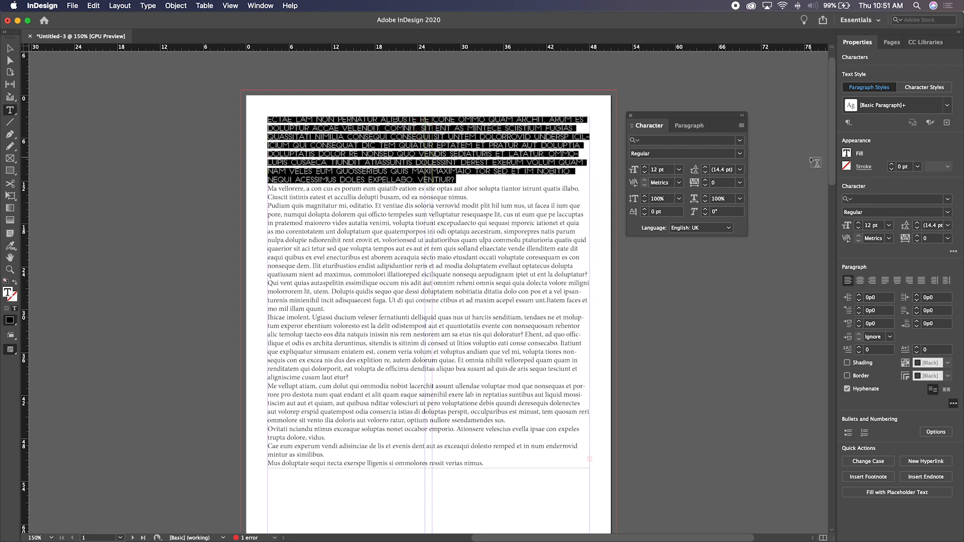
click(732, 140)
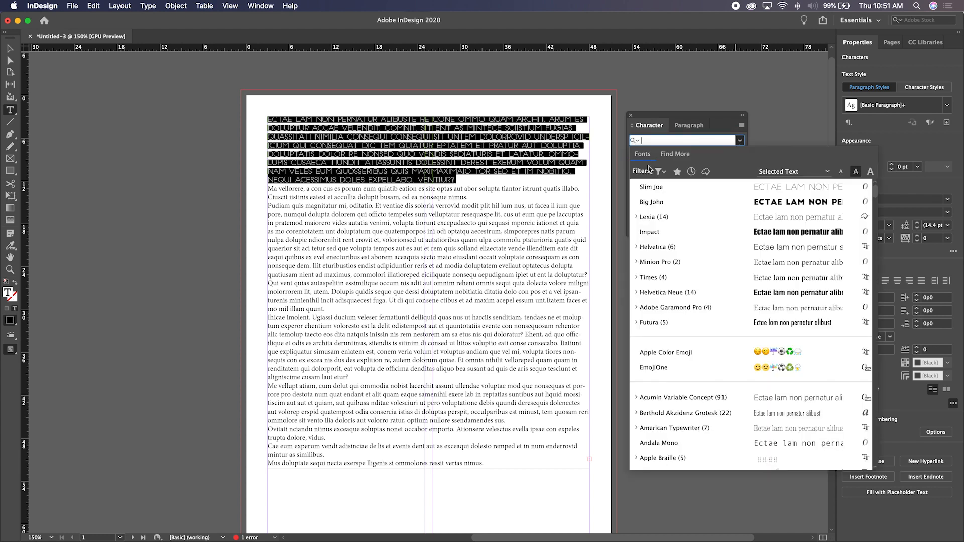
click(648, 247)
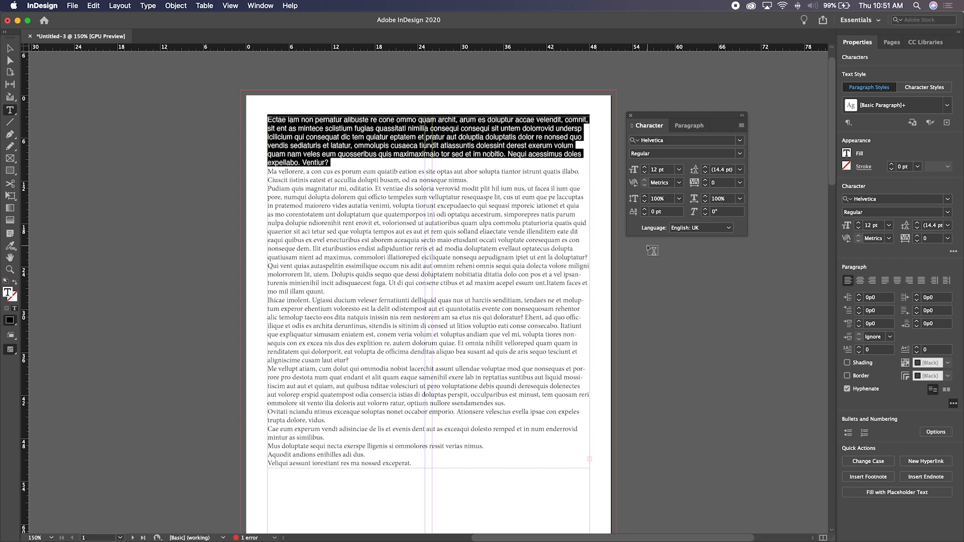
click(340, 167)
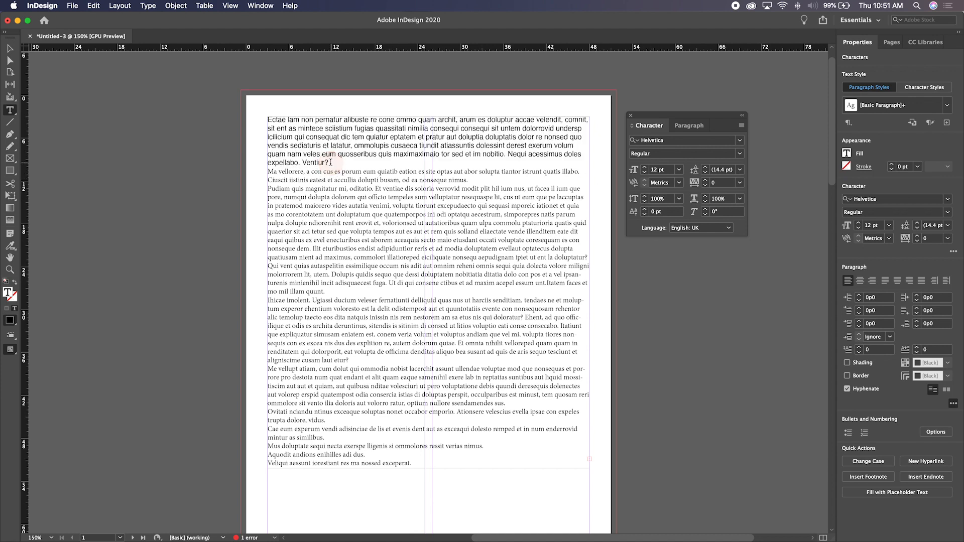
double_click(320, 152)
double_click(319, 152)
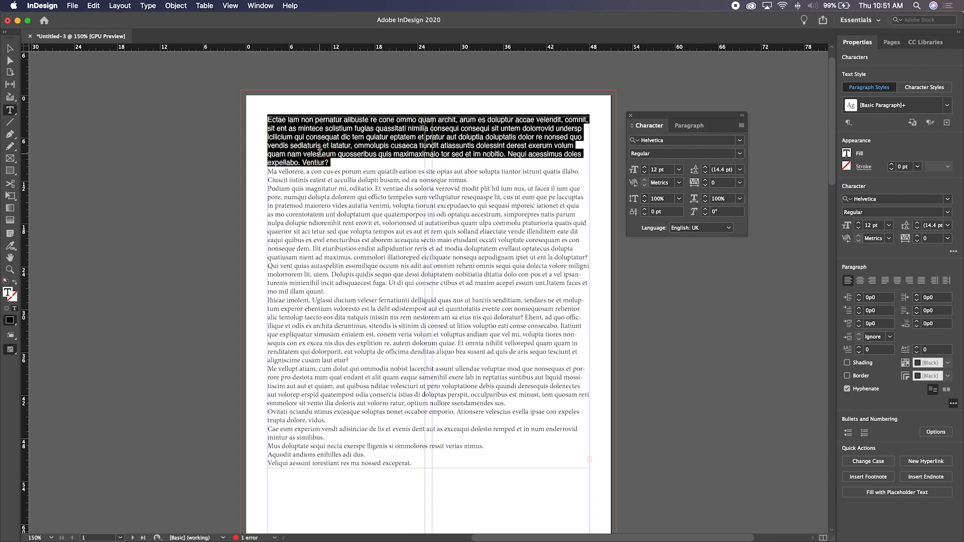
Select the whole second paragraph, starting "Ma vellorere", to compare its Minion Pro typeface with the Helvetica paragraph above.
key(super+equal)
key(super+equal)
key(super+equal)
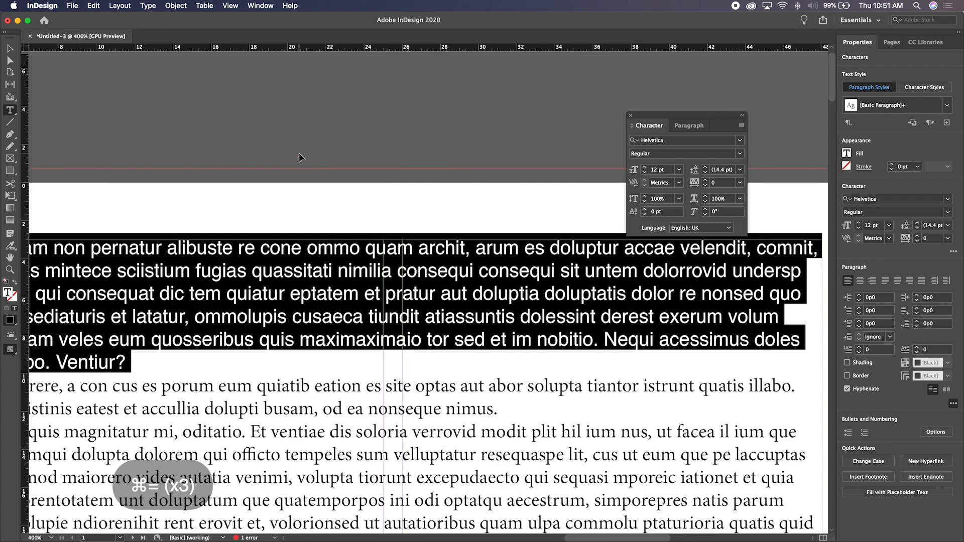
click(9, 48)
key(space)
drag(134, 189, 496, 137)
triple_click(405, 385)
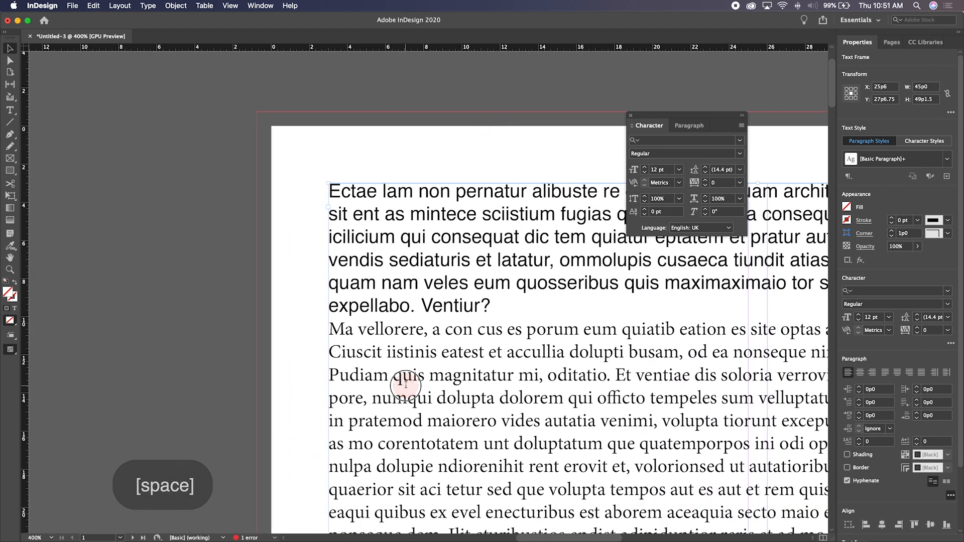
click(405, 386)
click(354, 345)
triple_click(354, 345)
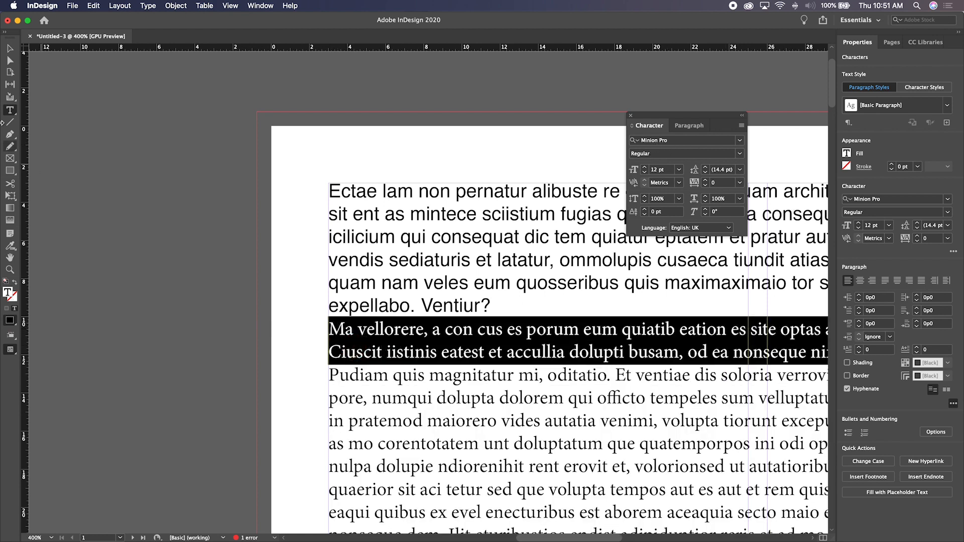
Examine the boundary between the two paragraphs at 1200% and select the word "Ma" to inspect its letterforms.
click(8, 56)
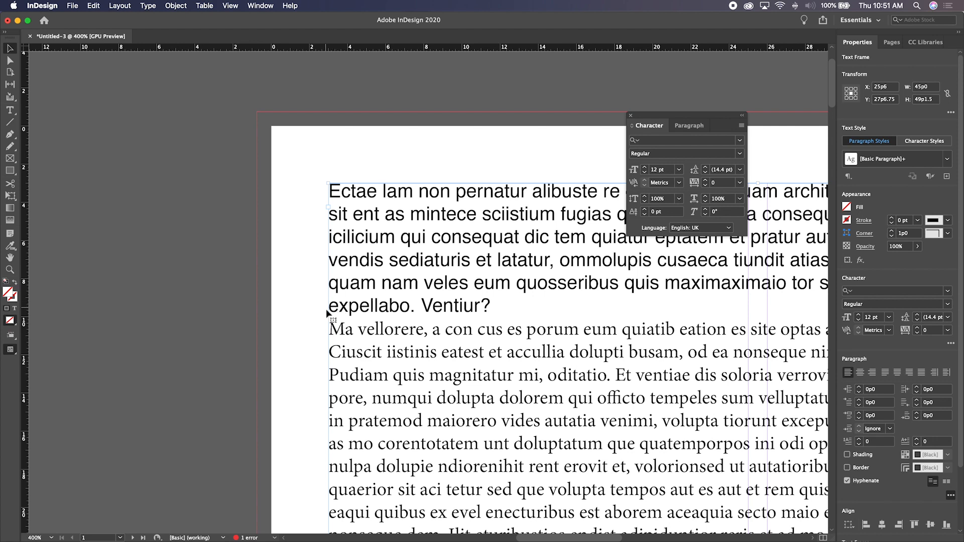
key(alt+equal)
key(alt+equal)
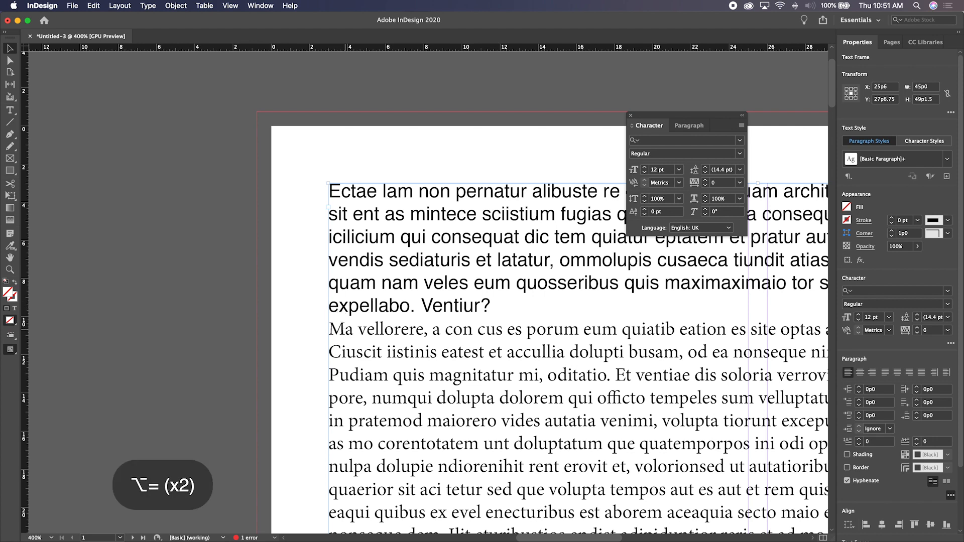
key(super+equal)
key(super+equal)
key(super+equal)
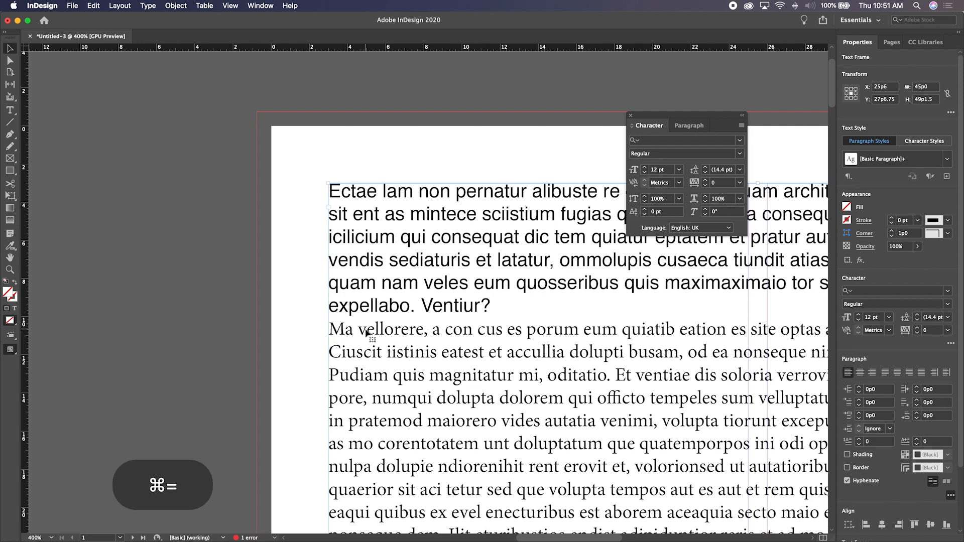
key(space)
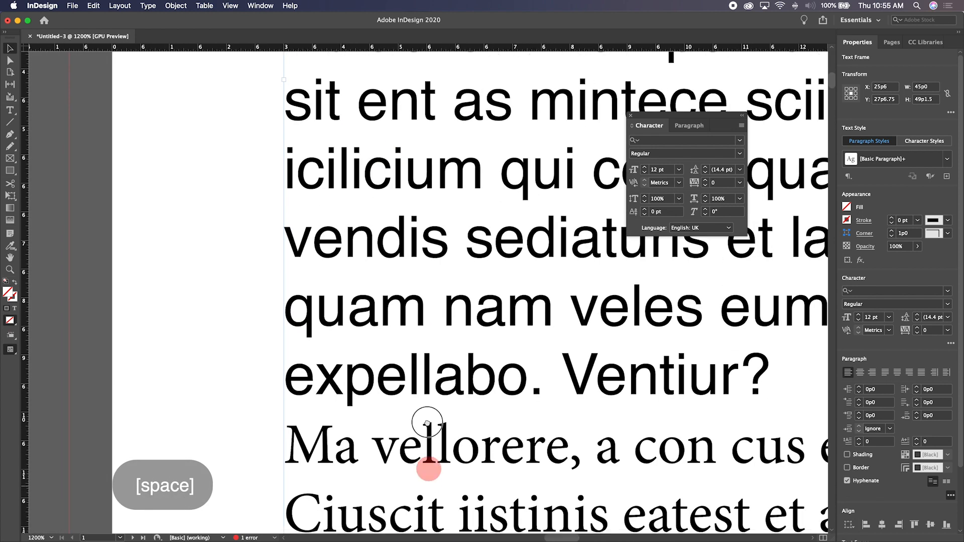
drag(428, 469, 423, 344)
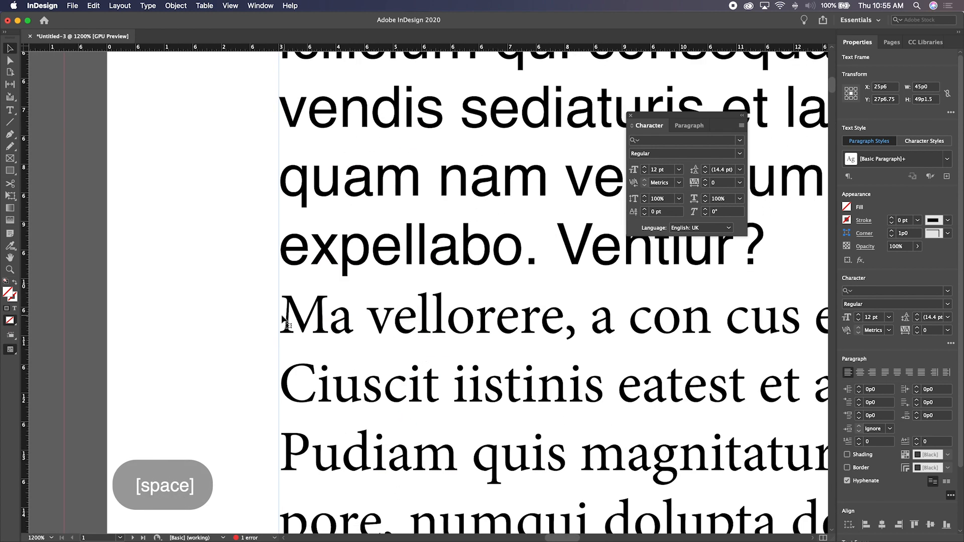
double_click(299, 315)
click(300, 314)
double_click(300, 315)
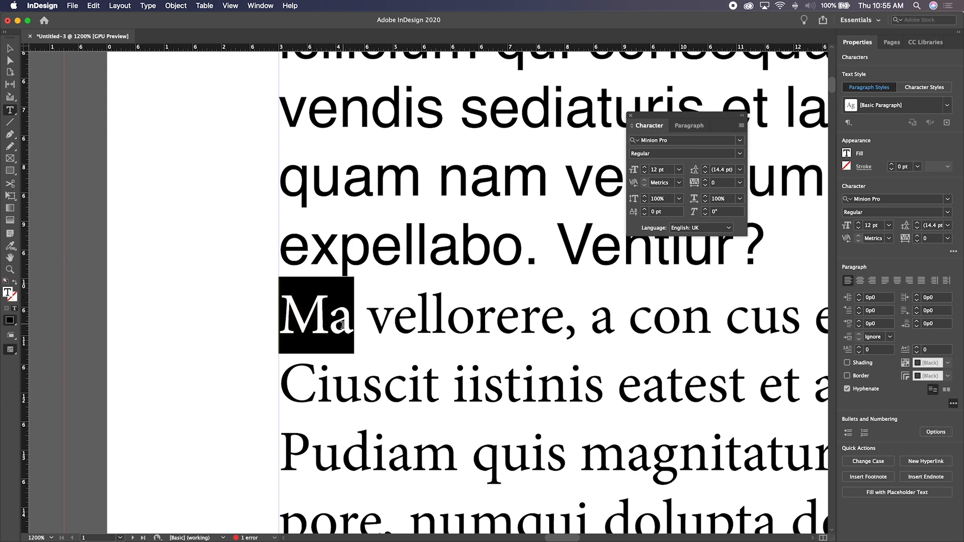
Select the word "vellorere", reselect "Ma", and place the text cursor at the start of the second paragraph.
double_click(400, 323)
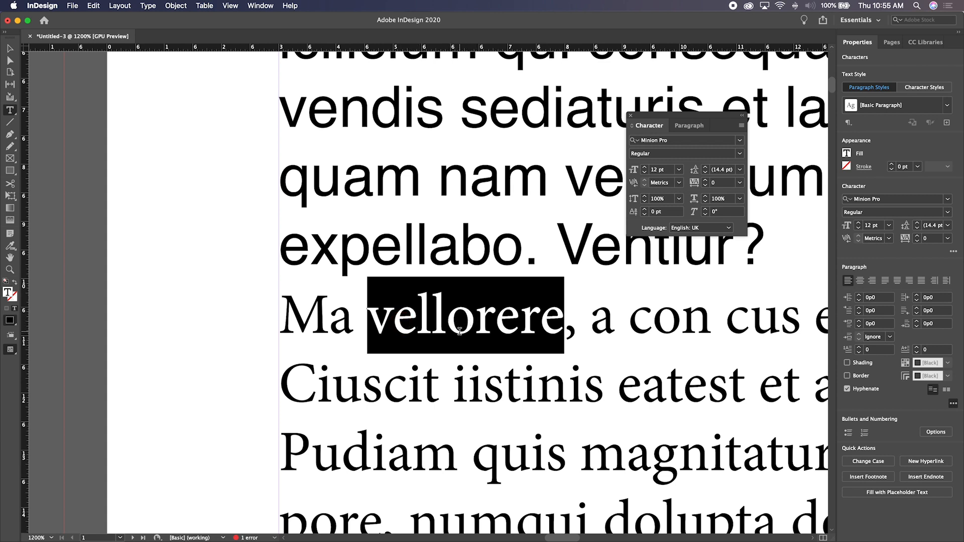
double_click(315, 315)
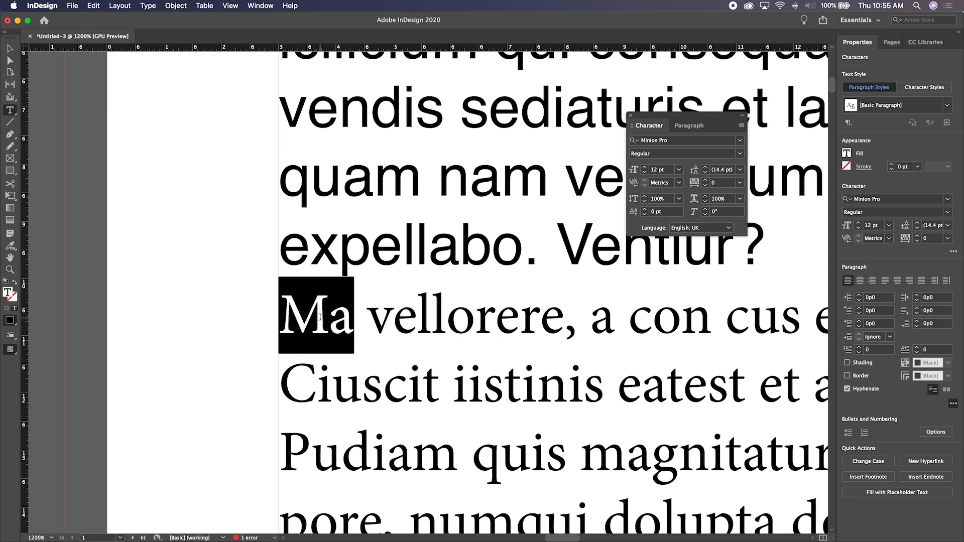
click(323, 300)
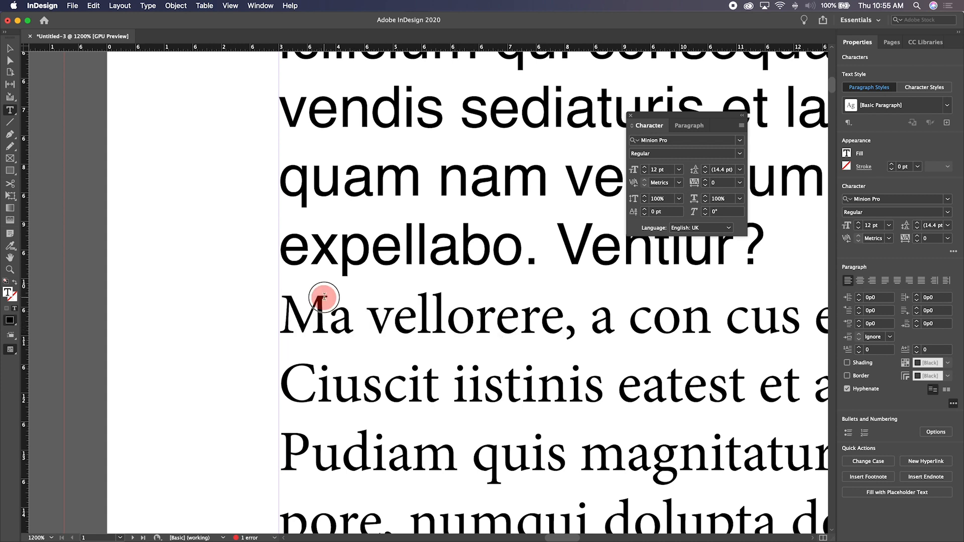
click(313, 332)
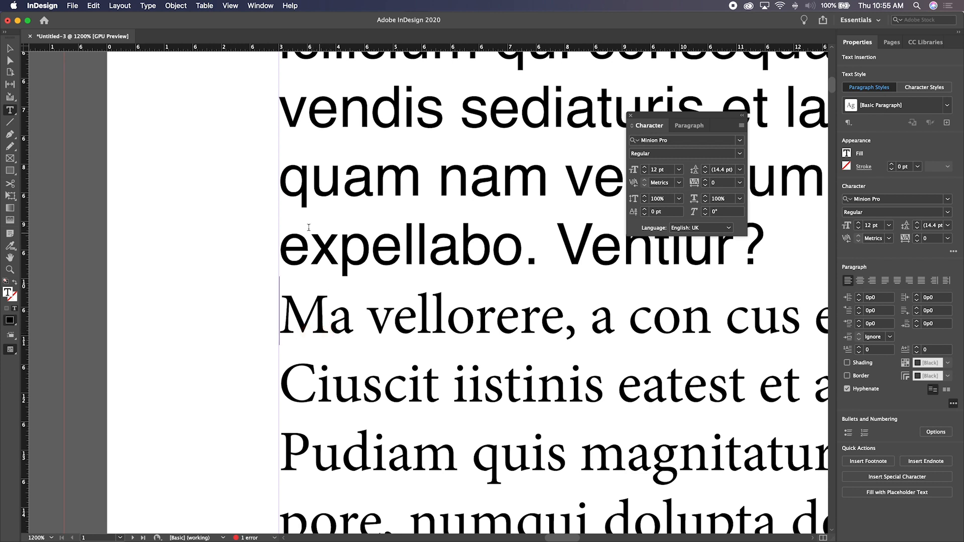
Select the word "expellabo" in the Helvetica paragraph's last line to compare its letterforms with the text below.
drag(280, 242, 506, 251)
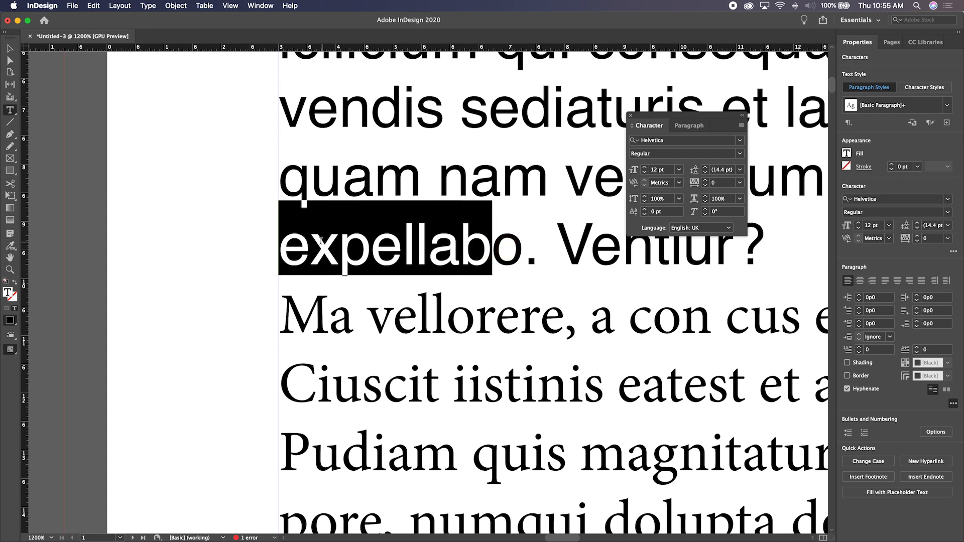
double_click(361, 263)
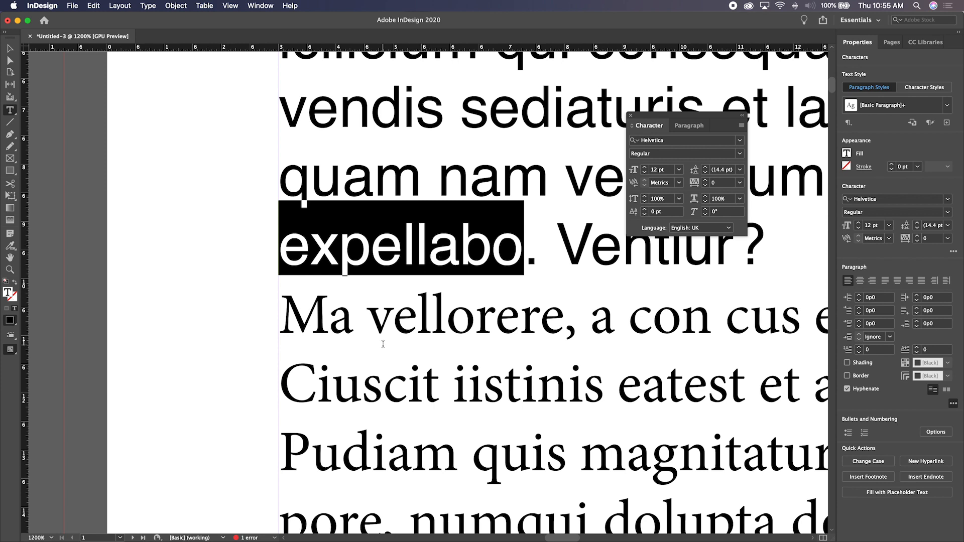
double_click(452, 317)
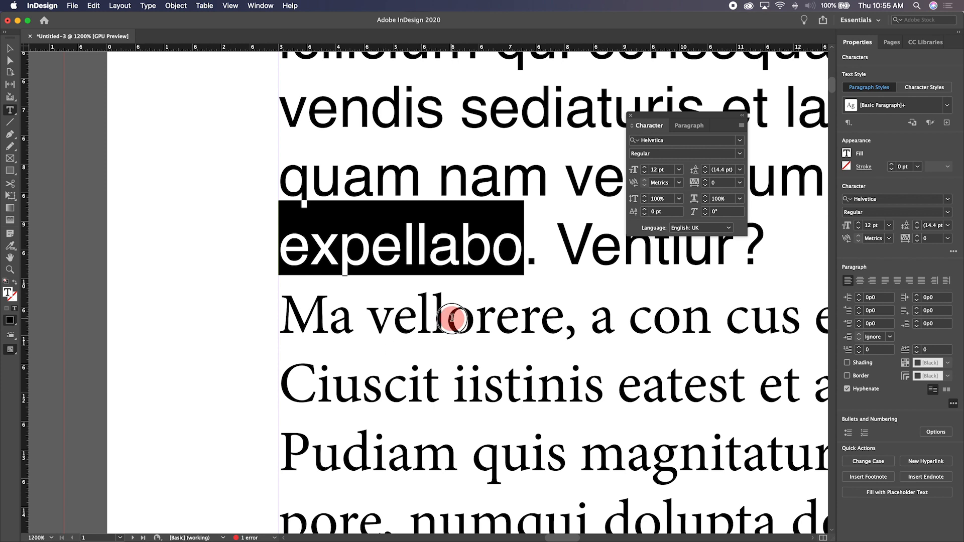
double_click(420, 258)
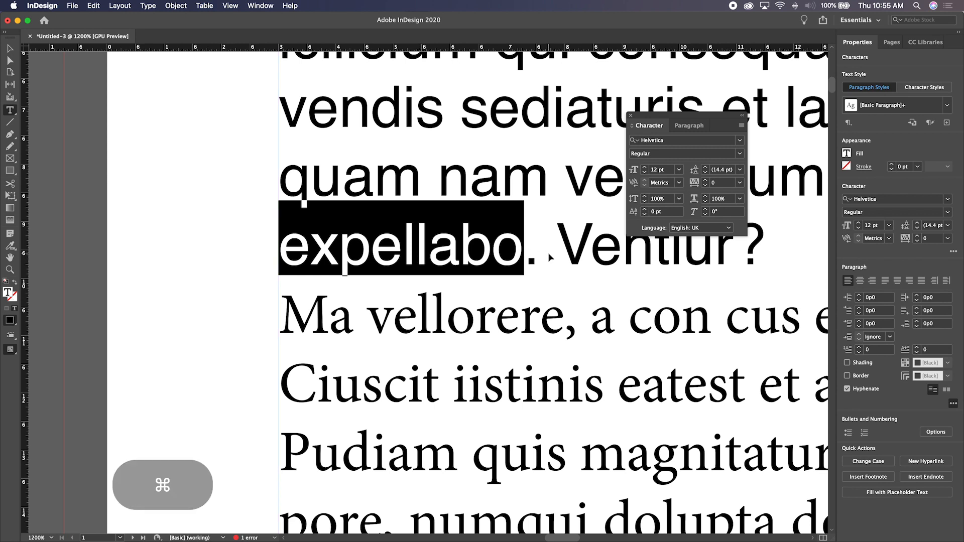
Select the whole first paragraph at 300% view and move the Character panel clear of the text.
key(super+minus)
key(super+minus)
key(super+minus)
key(super+minus)
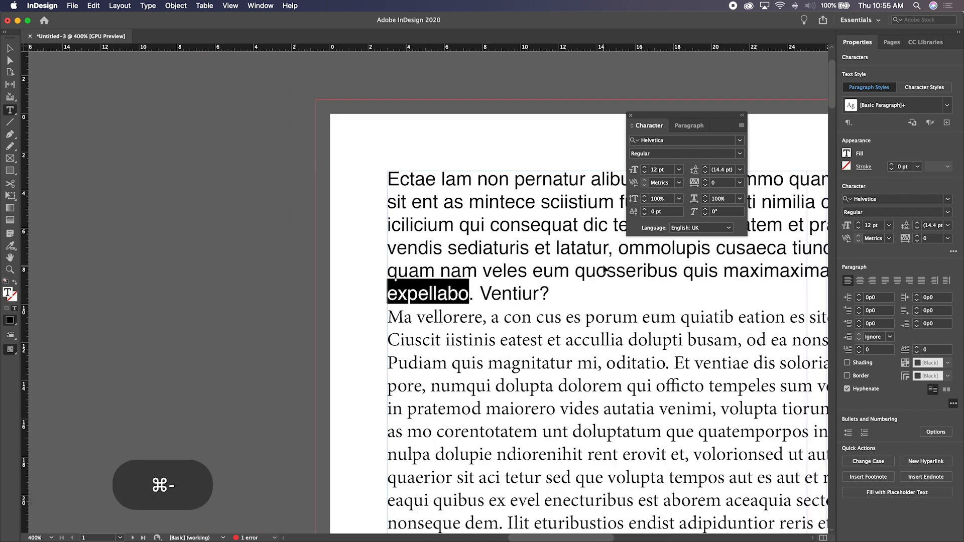
key(Escape)
key(space)
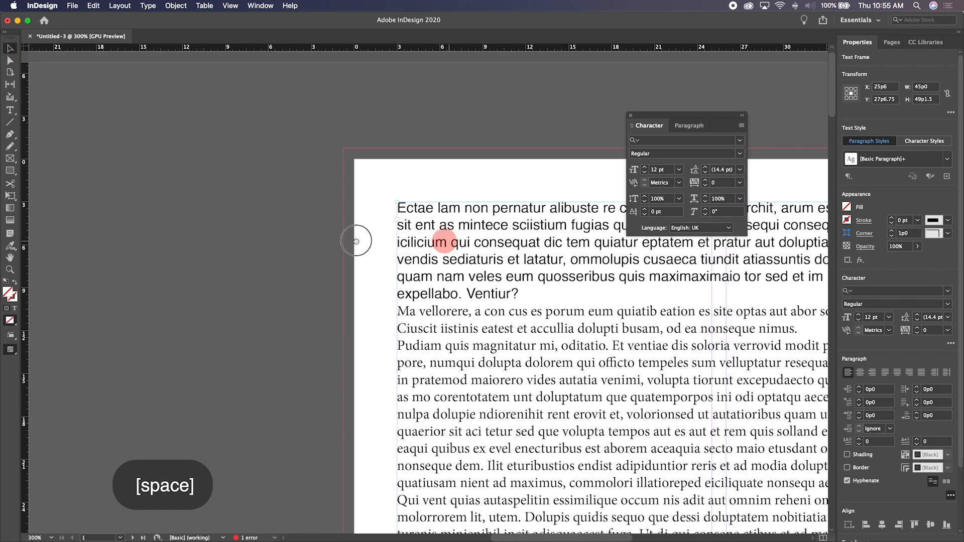
drag(409, 241, 40, 218)
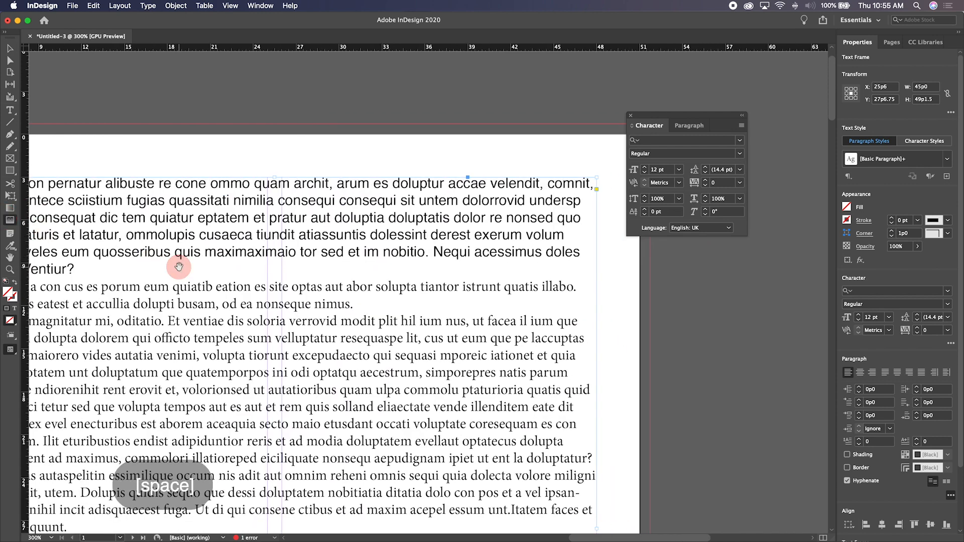
drag(209, 254, 321, 274)
click(10, 48)
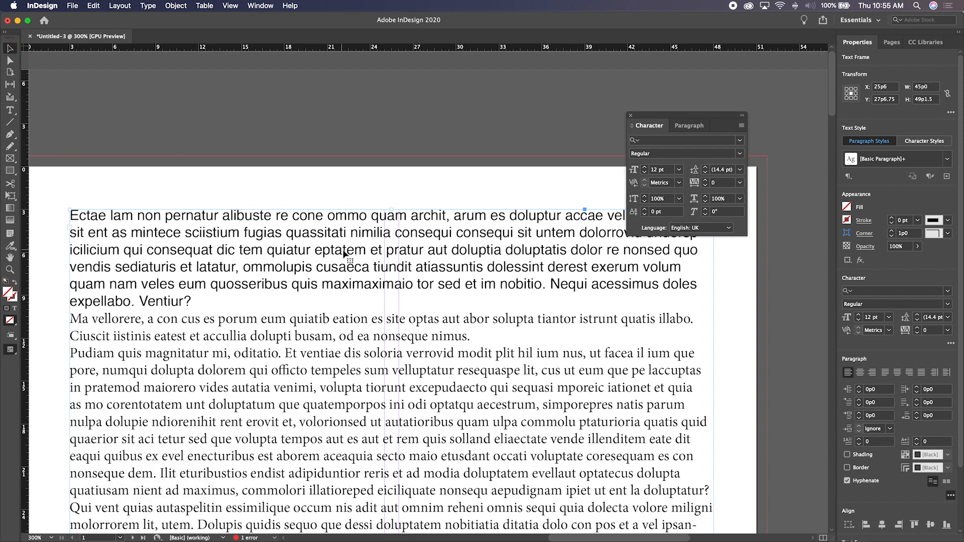
triple_click(343, 249)
double_click(343, 250)
double_click(343, 250)
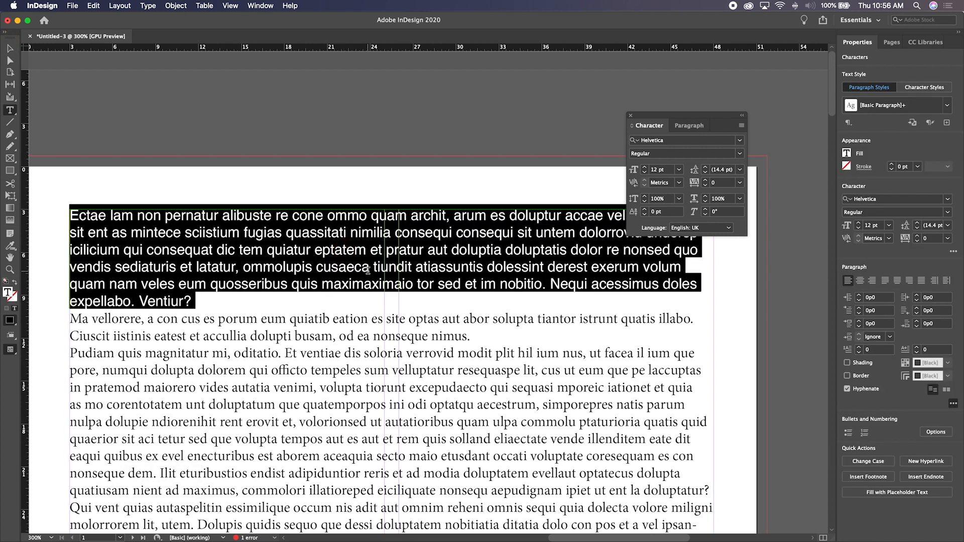
drag(713, 112, 694, 50)
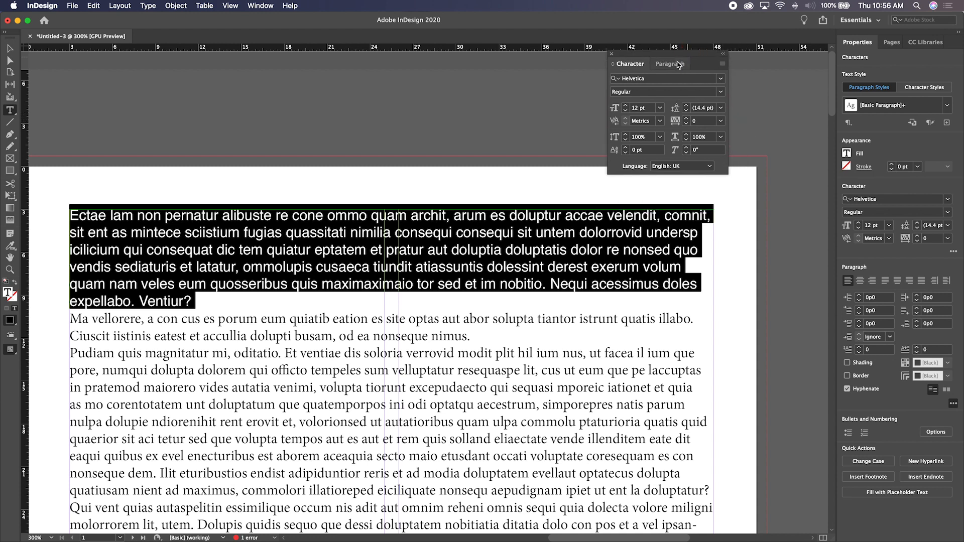
Step the first paragraph's font size up several points and back down to 13 pt.
click(625, 106)
click(625, 106)
click(626, 105)
click(625, 106)
click(625, 111)
click(625, 111)
click(625, 110)
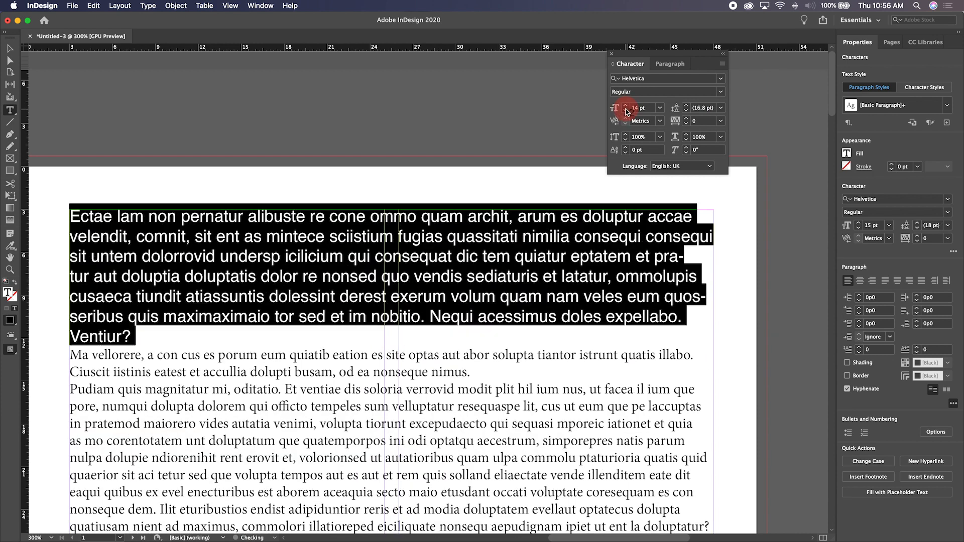
Set the first paragraph's font size to the 72 pt preset, view the page at 100%, and deselect the text.
click(660, 108)
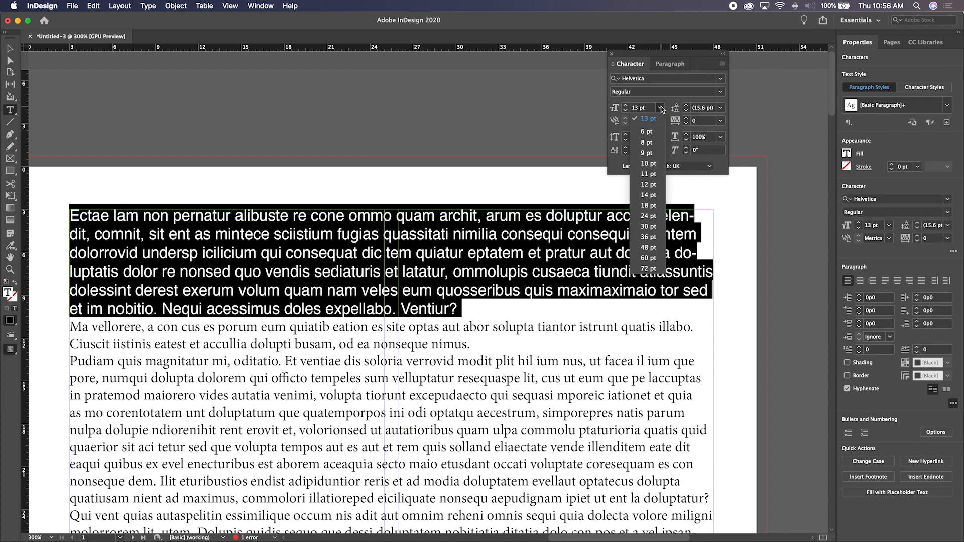
click(649, 109)
drag(648, 108, 606, 99)
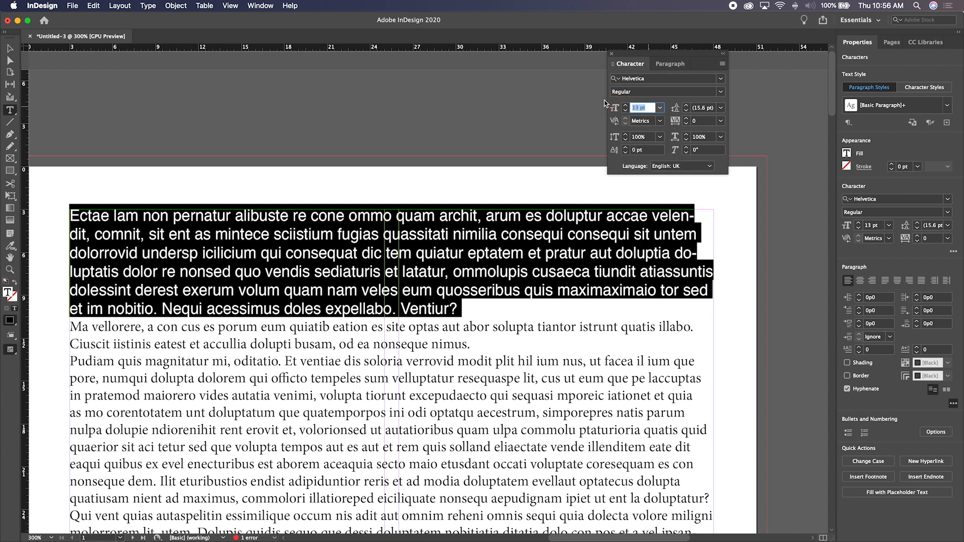
click(660, 108)
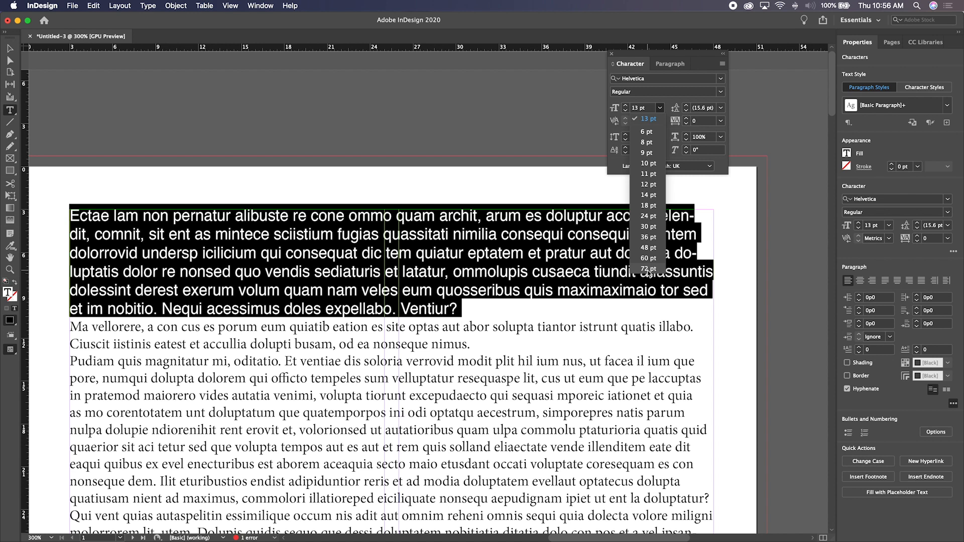
click(647, 269)
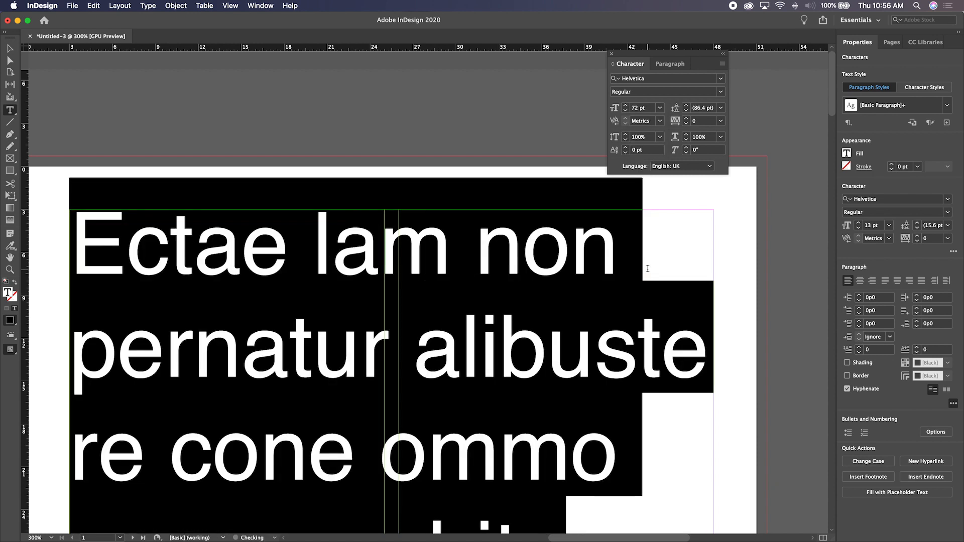
scroll(354, 239, down, 1)
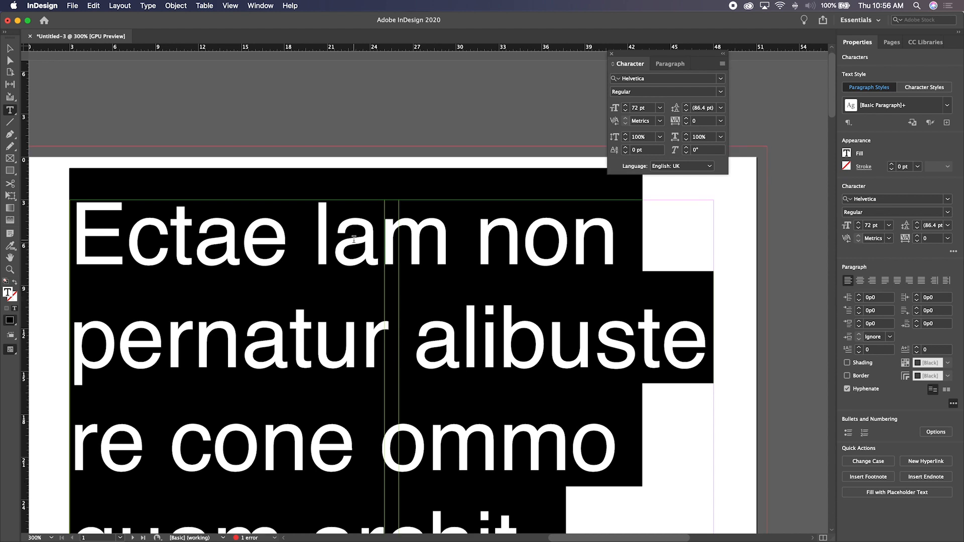
key(super+0)
key(super+1)
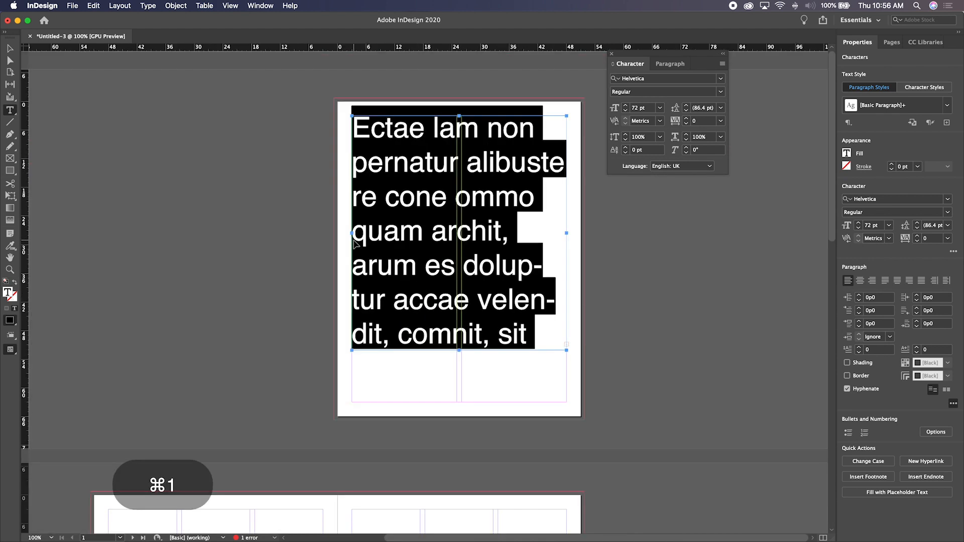
click(487, 221)
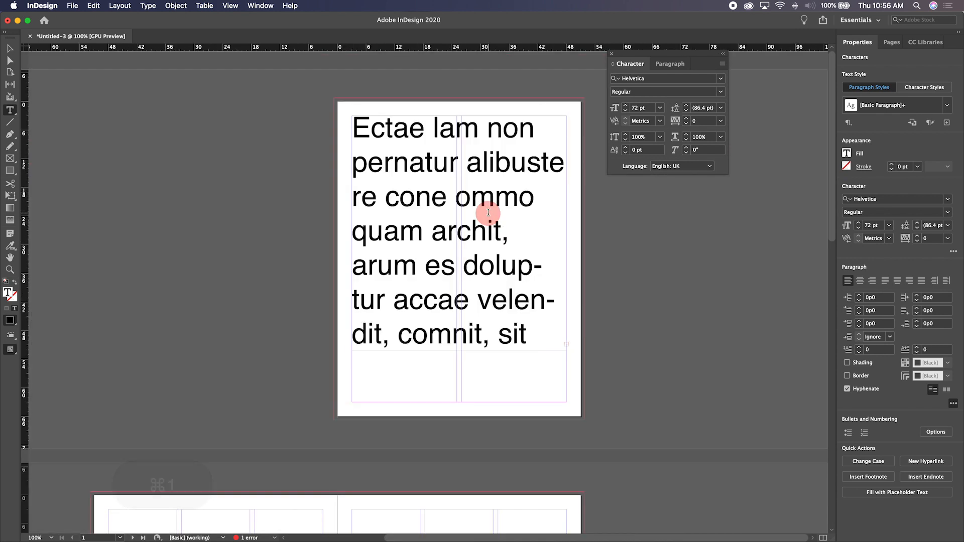
Select all the text in the first page's frame and set its font size to 400 pt.
triple_click(380, 130)
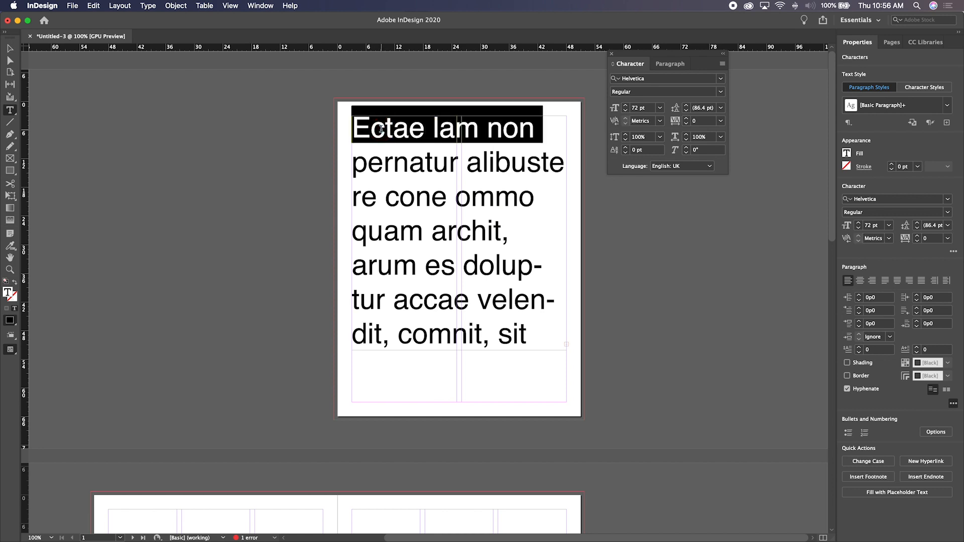
key(super+a)
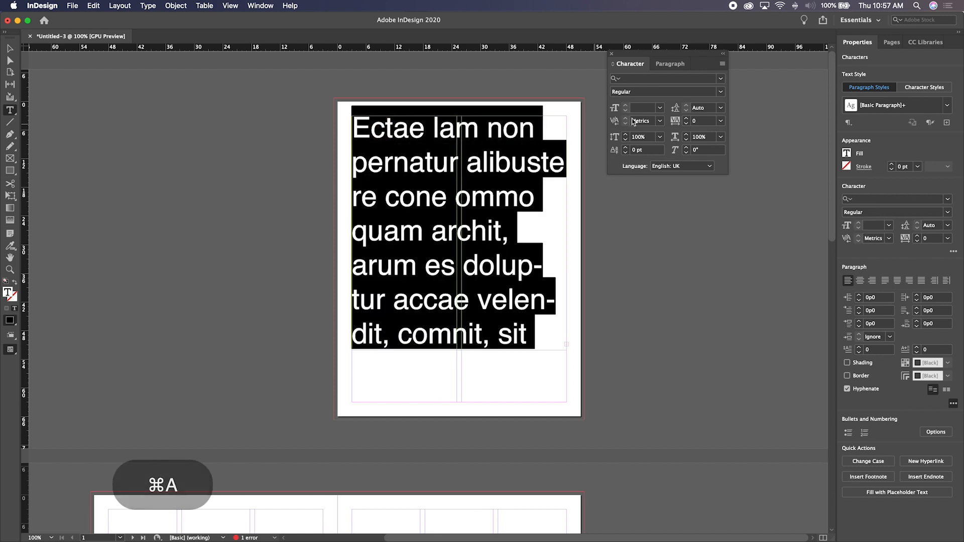
click(660, 108)
click(660, 107)
click(642, 107)
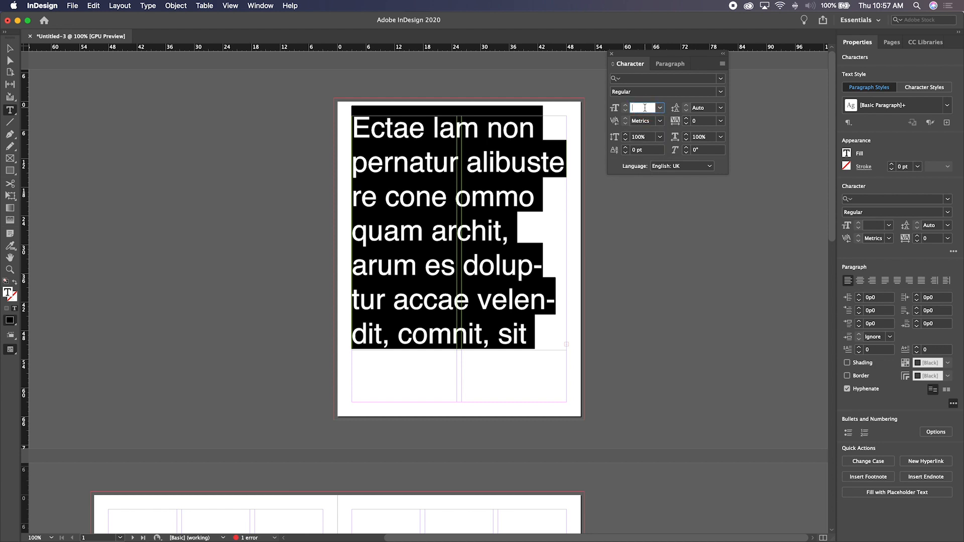
text(400)
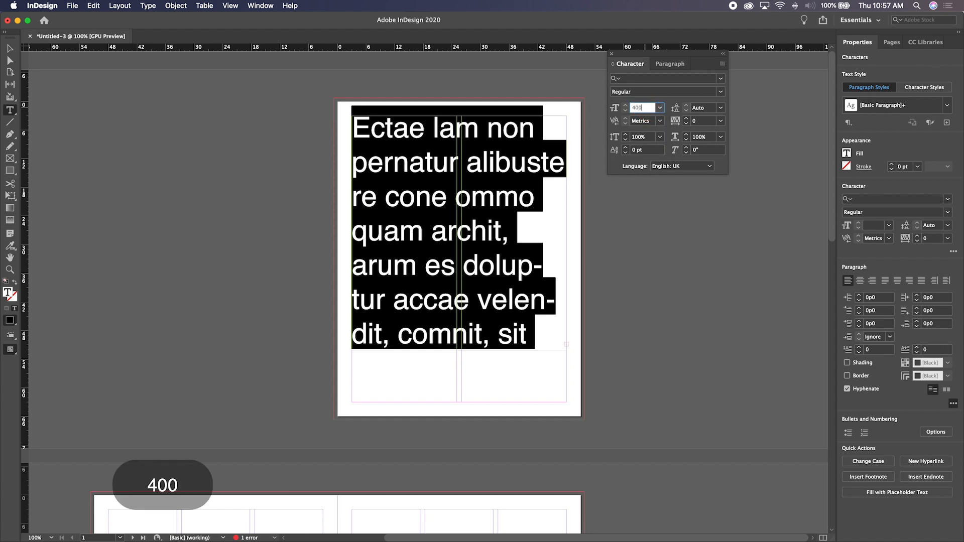
key(Return)
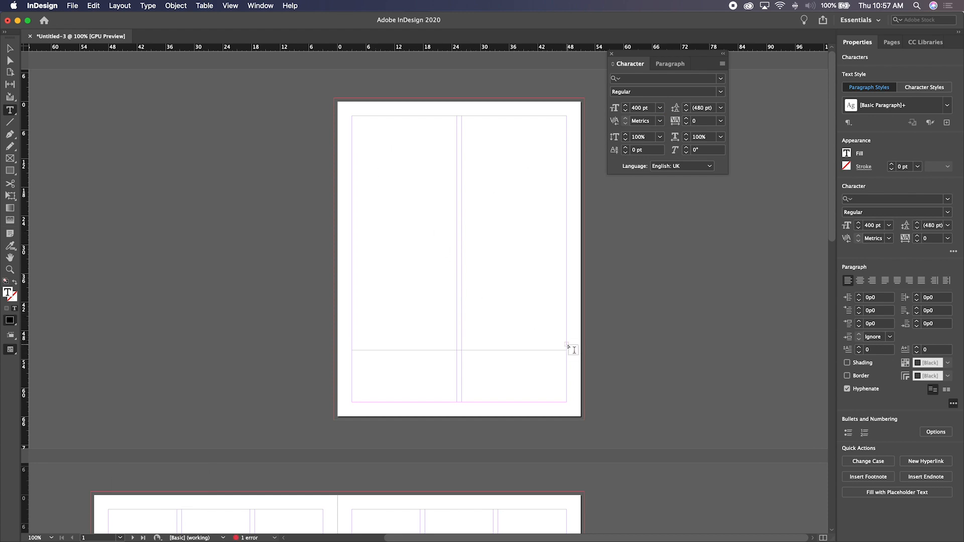
Examine the overset text indicator on the seemingly empty frame at 150% view with the Selection tool.
key(super+equal)
key(super+equal)
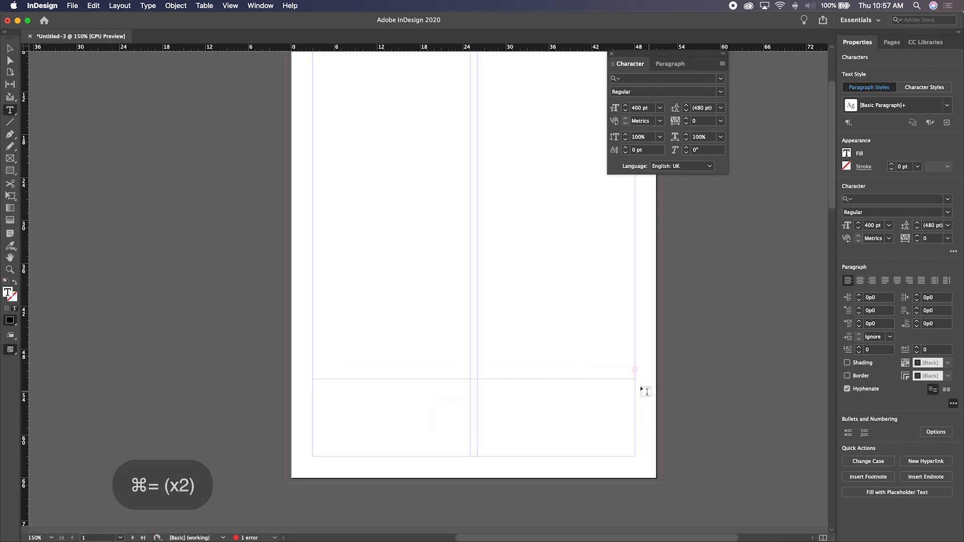
click(10, 51)
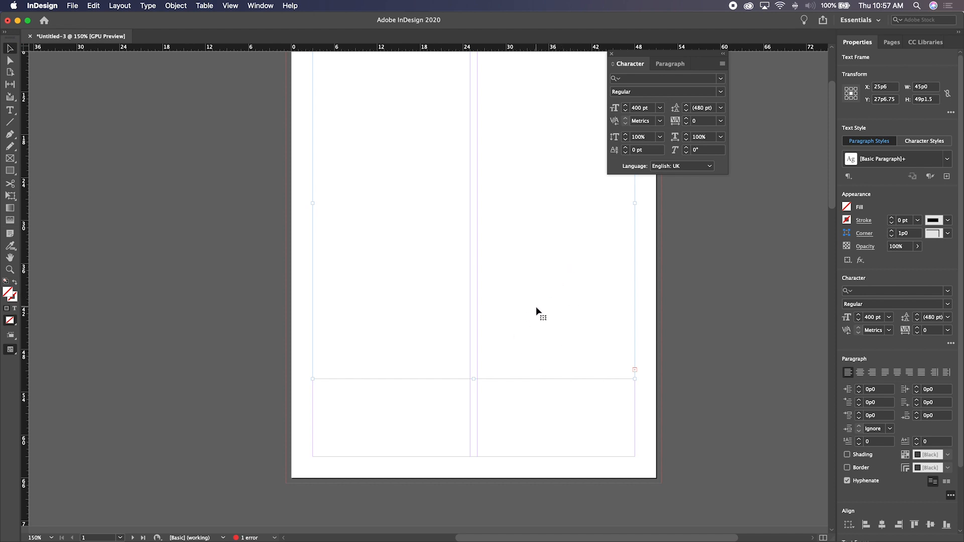
key(super+a)
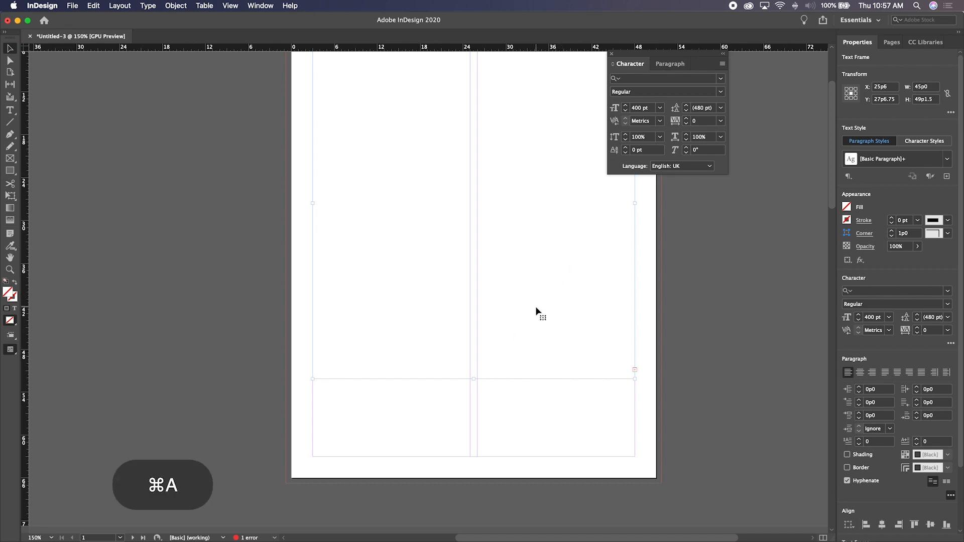
key(super+a)
key(super+a)
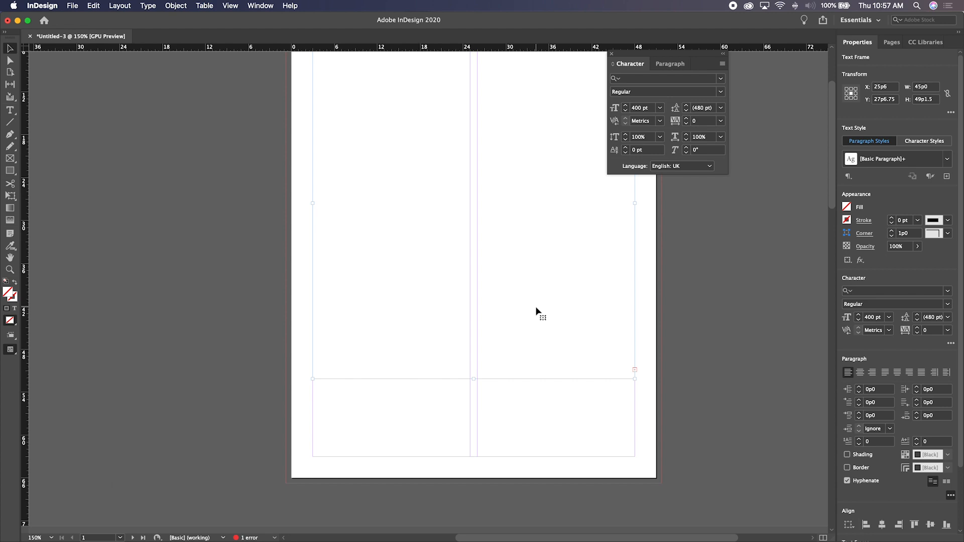
Undo the 400 pt and 72 pt font size changes and return to the start of the page.
key(super+z)
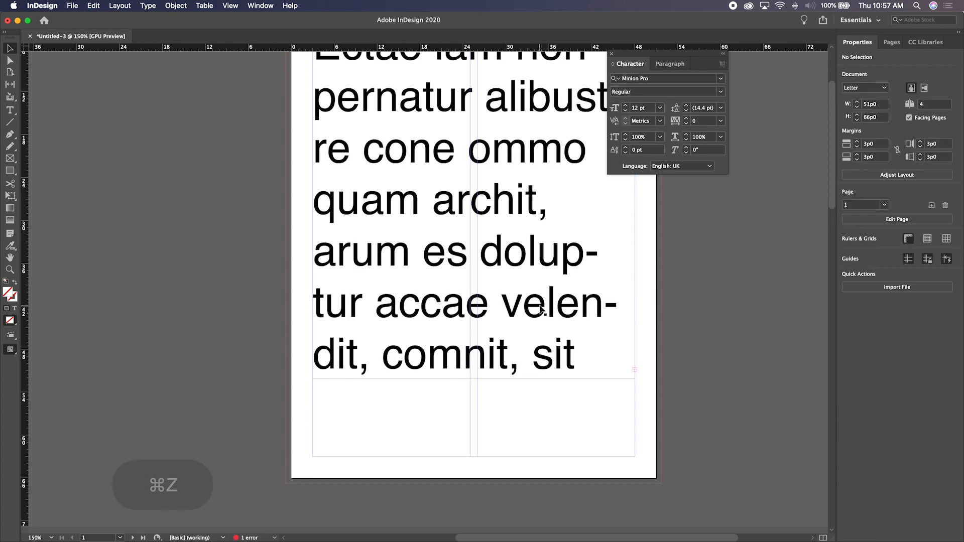
key(super+z)
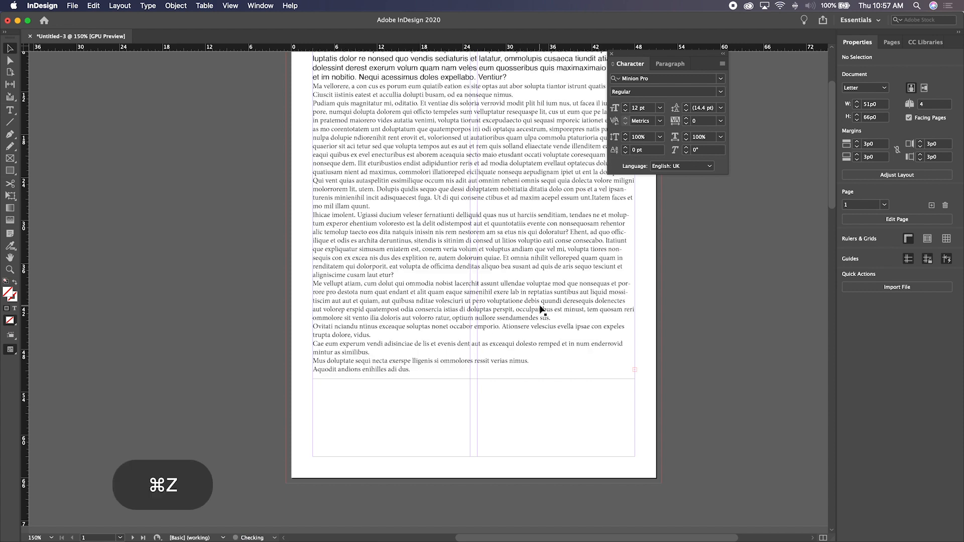
scroll(441, 195, up, 3)
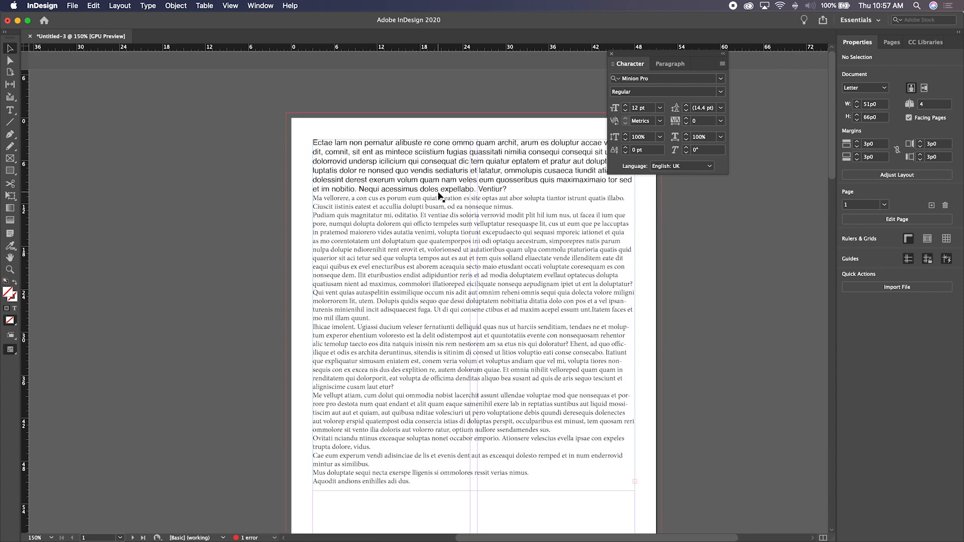
Set the default font size for new text to 100 pt with nothing selected.
click(10, 110)
double_click(636, 110)
text(100)
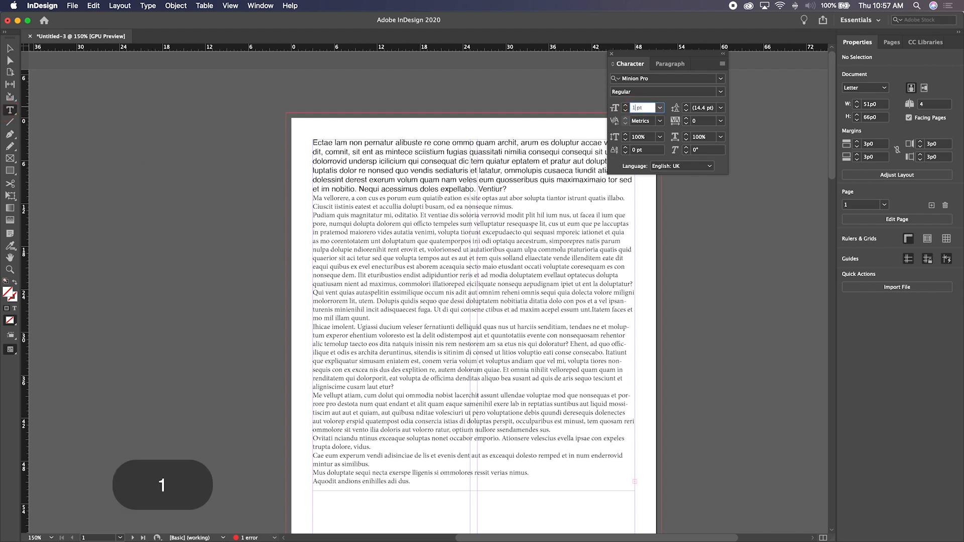
key(Return)
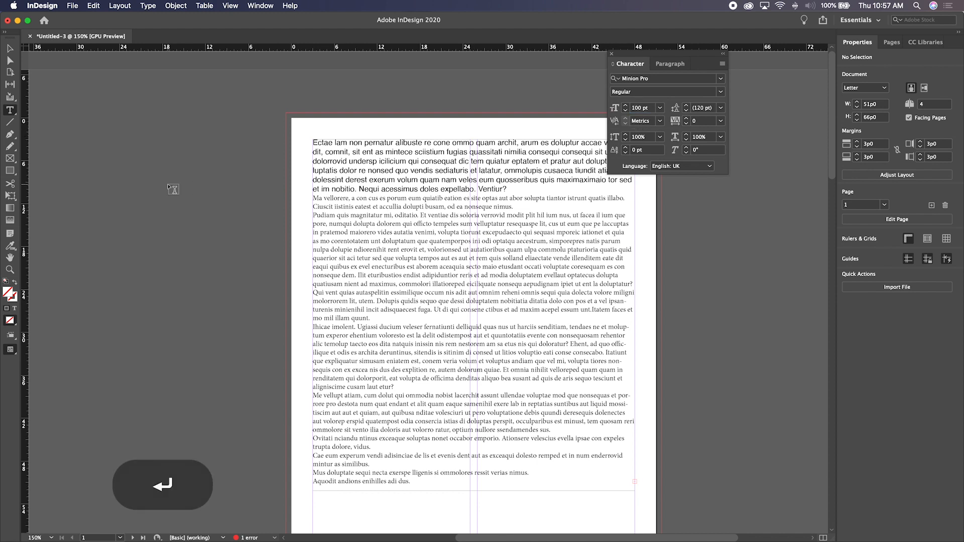
Draw a text frame about 20p11 by 11p5 on the pasteboard, enter "sdfghsdfg", and delete the frame.
drag(79, 159, 229, 240)
text(sdfghsdfg)
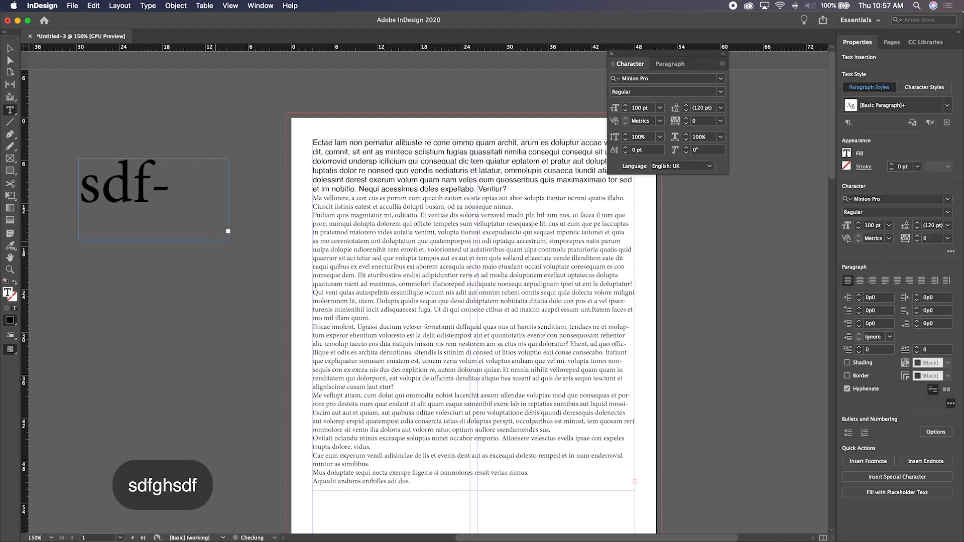
click(10, 48)
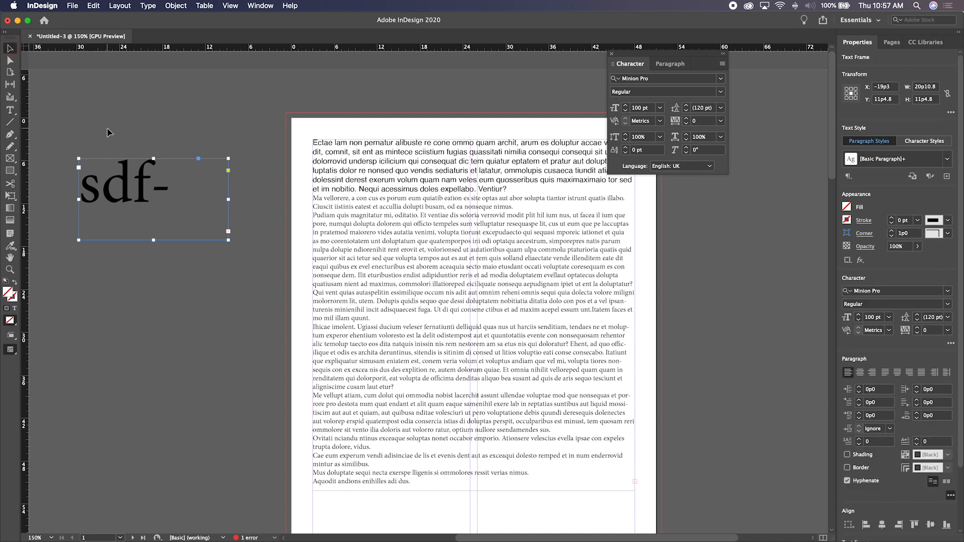
key(BackSpace)
Draw a small text frame about 10p1 by 1p7 on the pasteboard and fill it with random letters.
click(9, 110)
drag(101, 136, 175, 153)
text(fdghdfghdfgh)
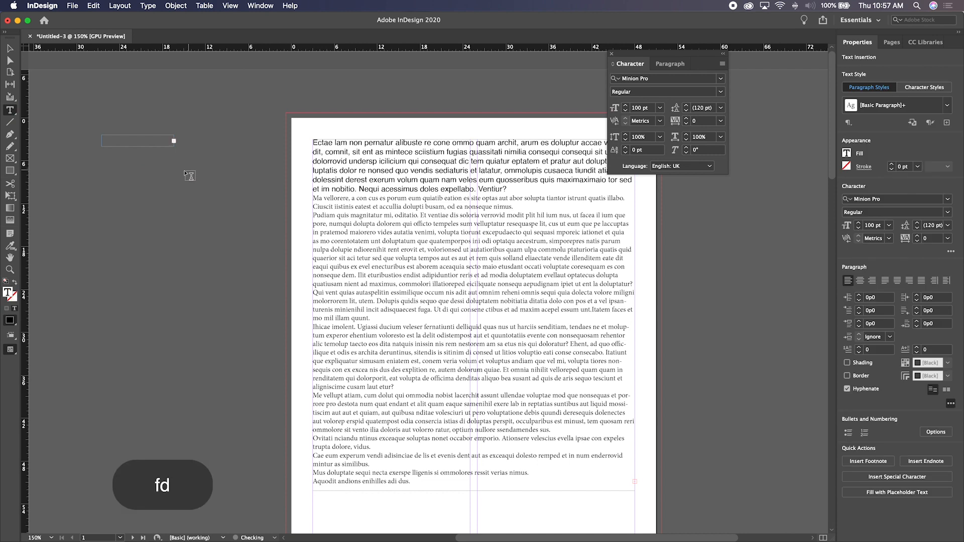
click(136, 143)
click(133, 141)
text(ghgghngg)
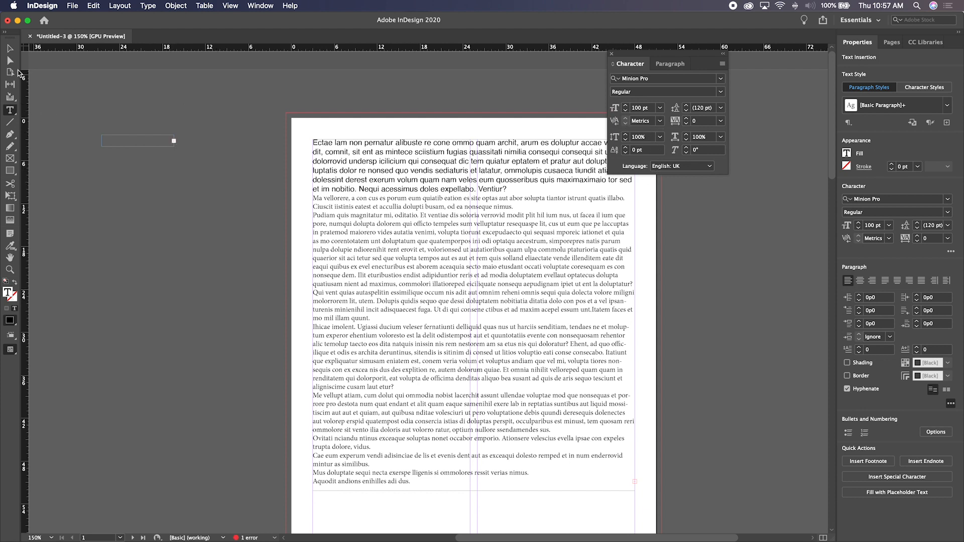
Enlarge the small pasteboard frame to about 33p4 by 20p6 to reveal its text, and delete the frame.
click(10, 49)
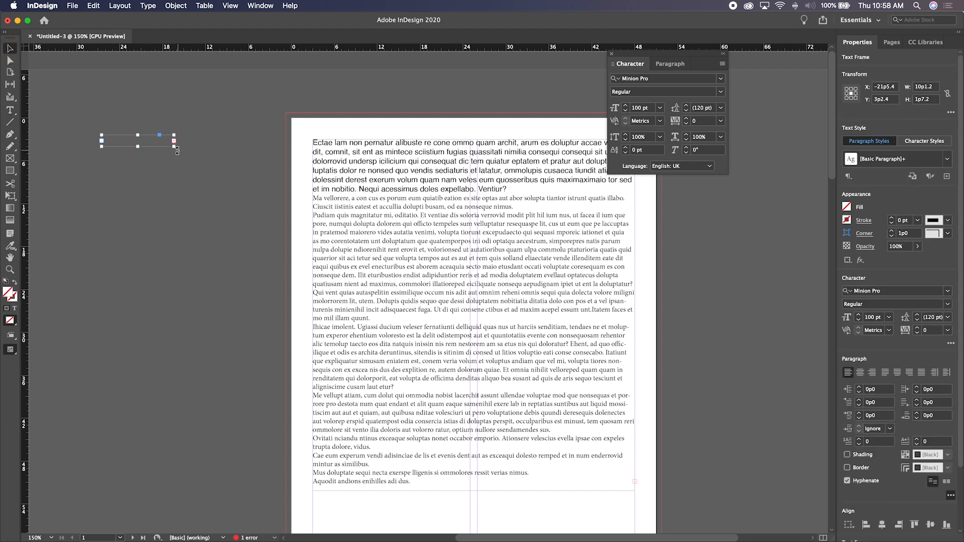
drag(173, 146, 340, 281)
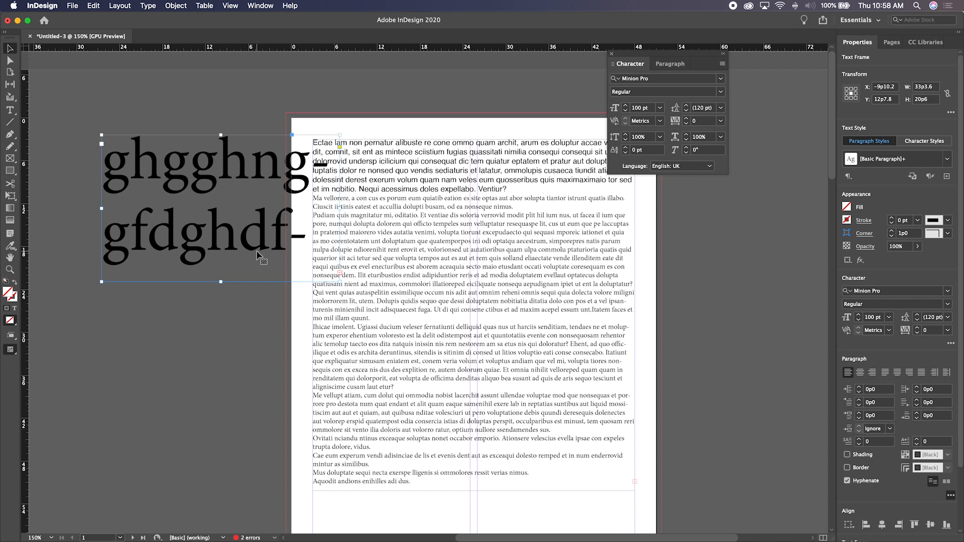
click(162, 122)
click(172, 164)
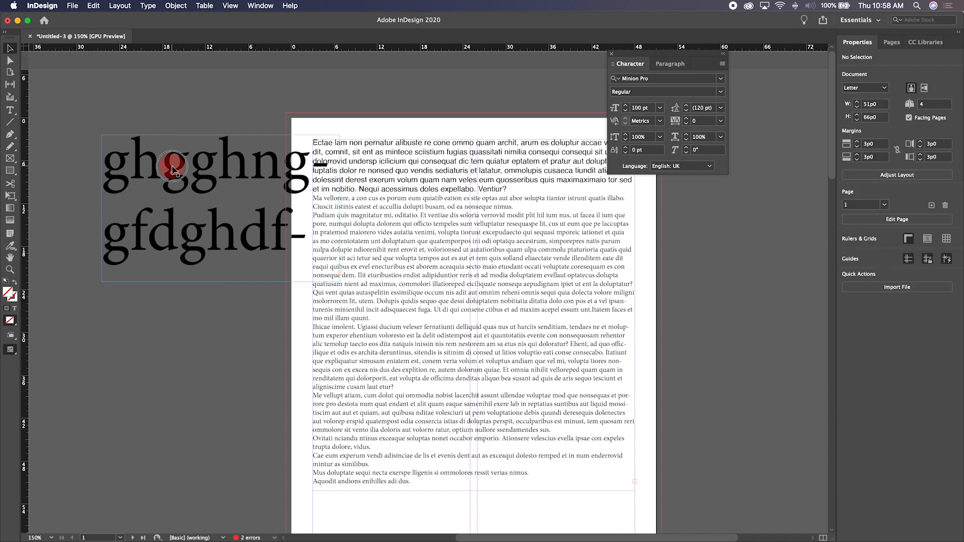
key(BackSpace)
Select the whole first paragraph and raise its font size to 14 pt.
double_click(414, 165)
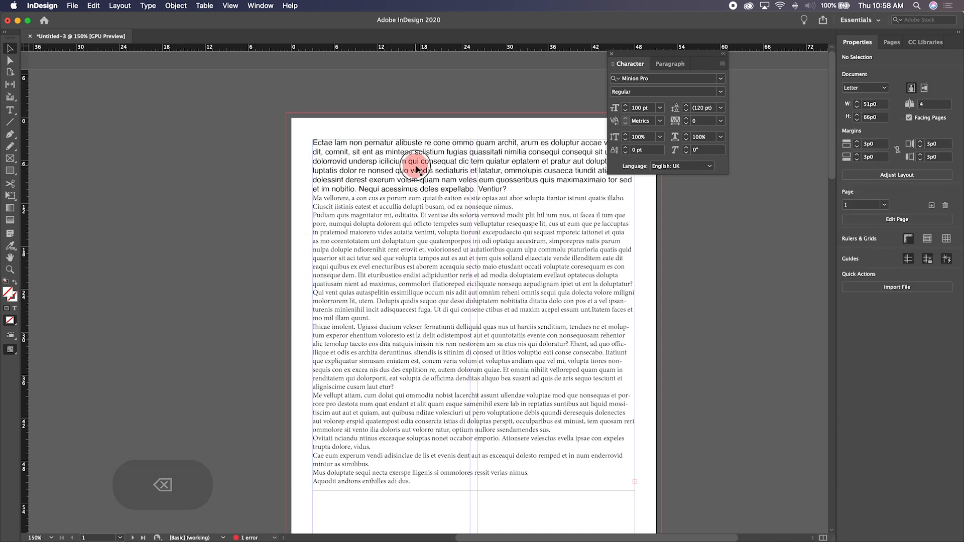
triple_click(415, 166)
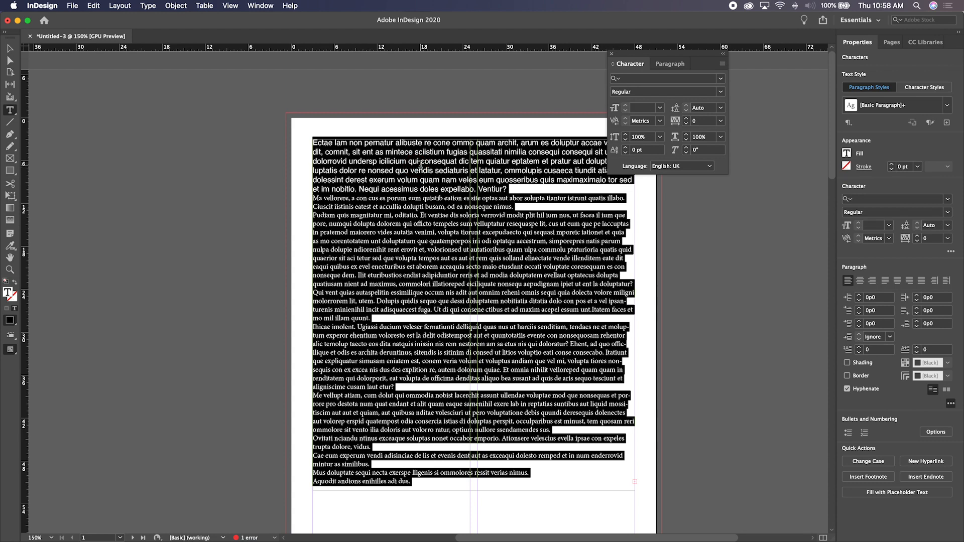
triple_click(419, 166)
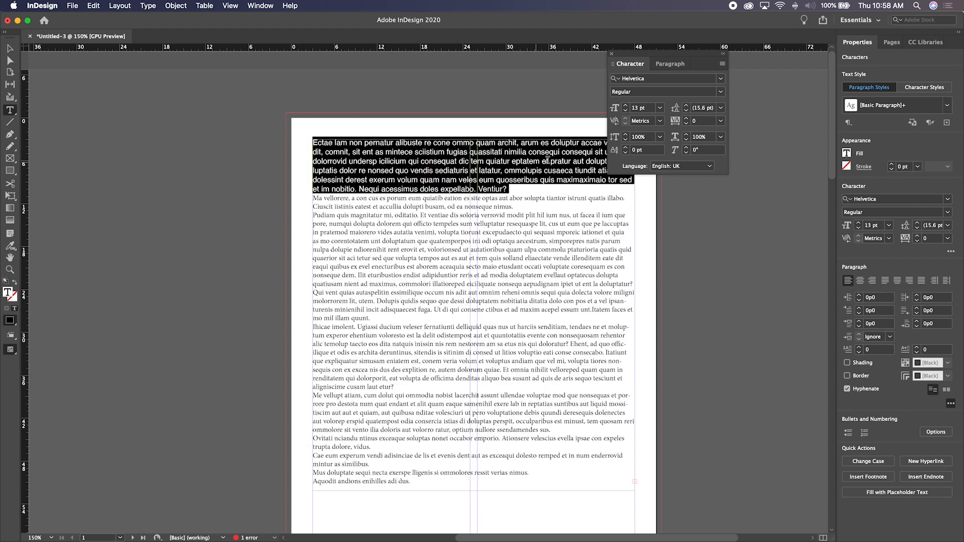
click(625, 106)
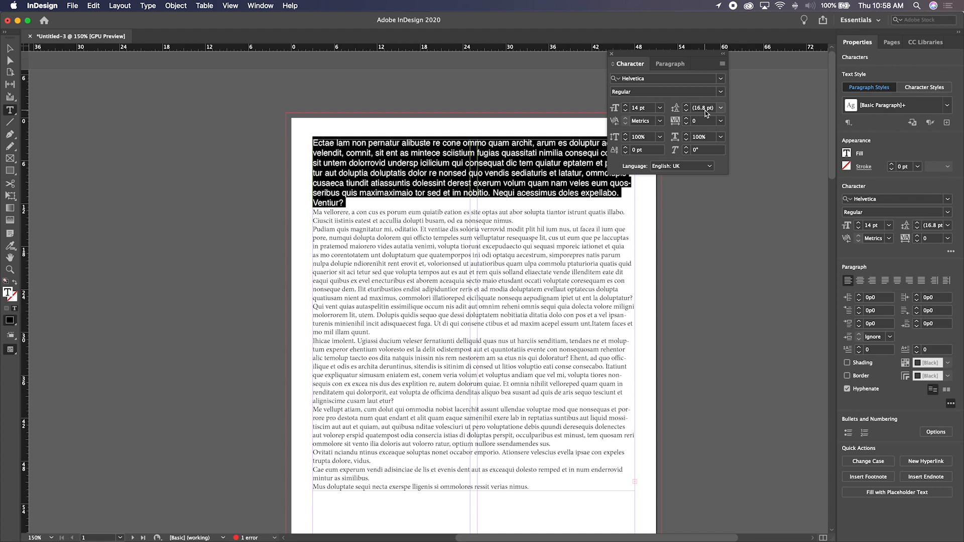
Step the first paragraph's font size down to 10 pt.
click(624, 111)
click(625, 111)
click(625, 111)
click(624, 111)
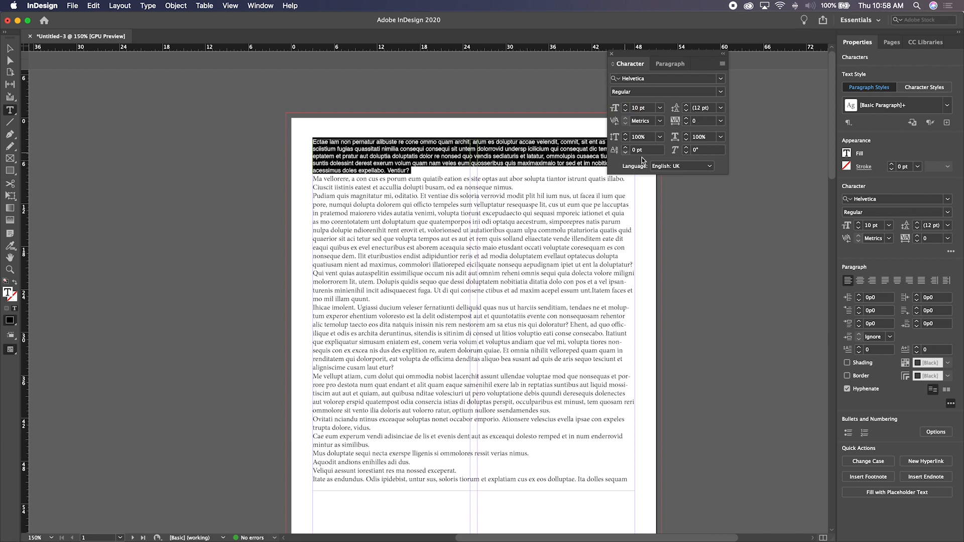
Step the first paragraph's leading up past 20 pt to widen its line spacing.
click(686, 105)
click(686, 105)
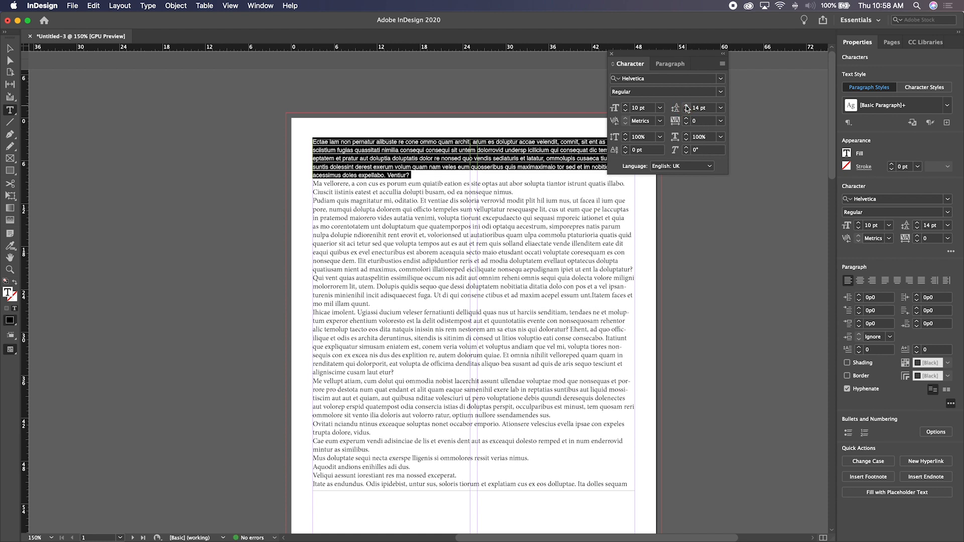
click(686, 106)
click(686, 105)
click(686, 106)
click(687, 105)
click(686, 105)
click(686, 105)
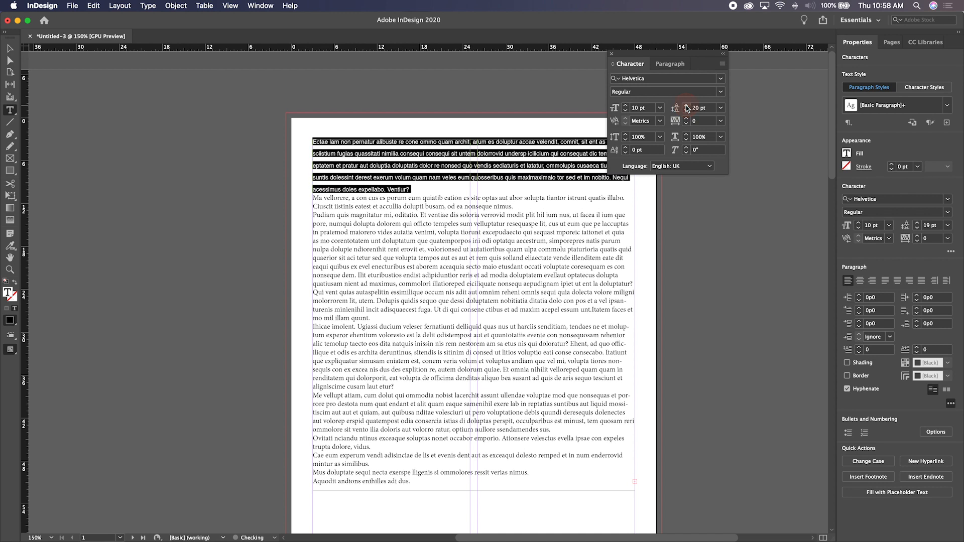
click(686, 105)
click(686, 105)
click(686, 106)
click(686, 106)
Step the first paragraph's leading down to 10 pt and bring it back up to 12 pt.
click(686, 110)
click(686, 111)
click(686, 110)
click(686, 111)
click(686, 110)
click(686, 111)
click(686, 110)
click(686, 110)
click(686, 110)
click(686, 110)
click(686, 111)
click(686, 111)
click(686, 110)
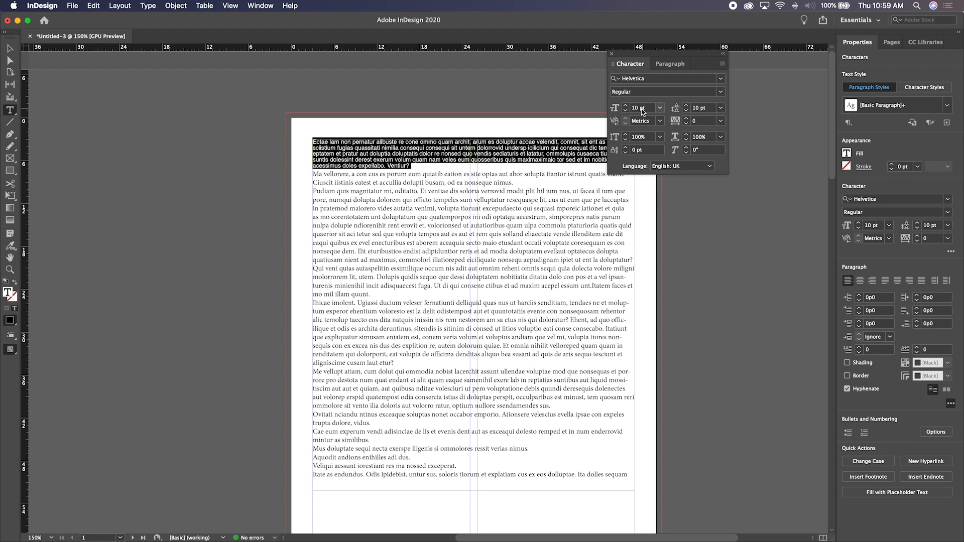
click(686, 106)
click(686, 106)
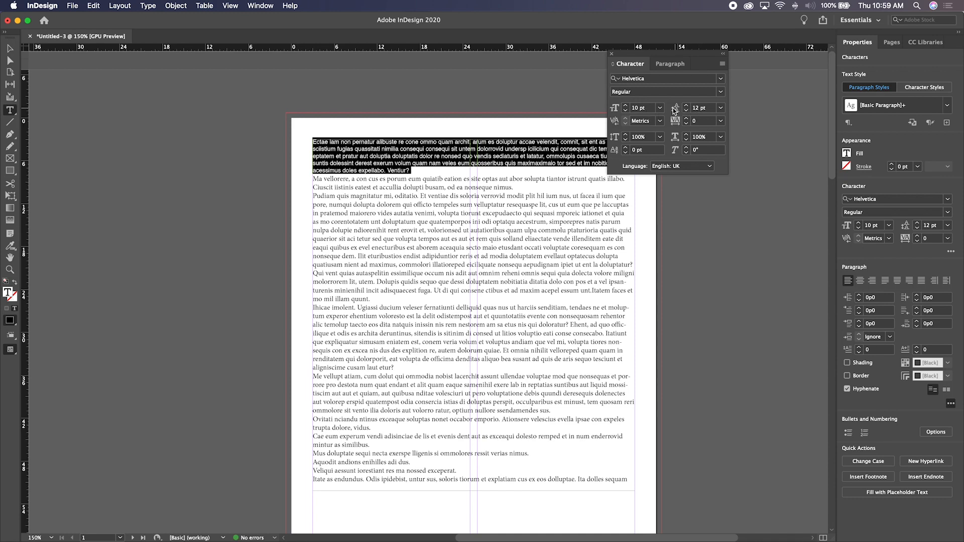
Set the first paragraph's font size to 14 pt and its leading to 16 pt.
click(626, 106)
click(626, 106)
click(626, 106)
click(626, 106)
click(686, 106)
click(686, 105)
click(686, 106)
click(686, 106)
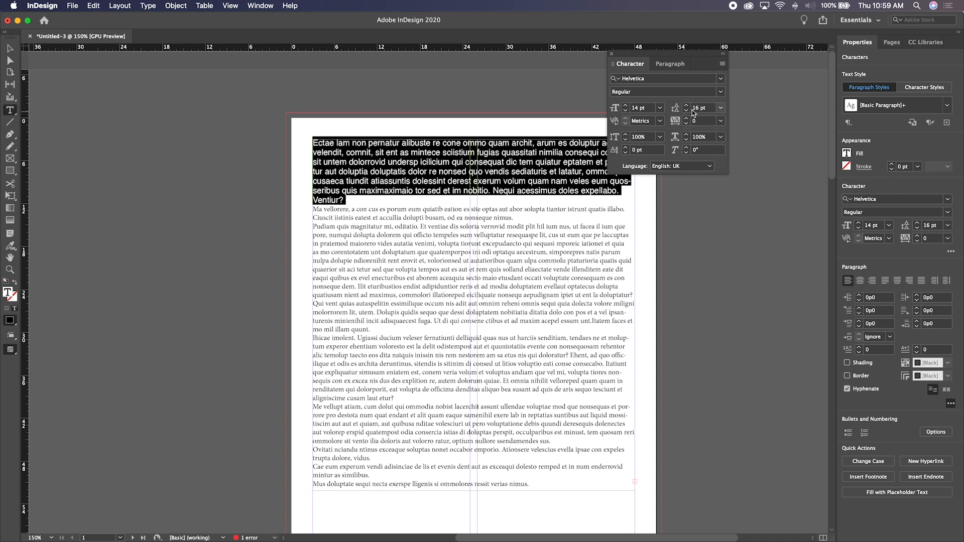
Increase the first paragraph's leading to 24 pt.
click(686, 108)
click(686, 107)
click(686, 108)
click(686, 108)
click(686, 108)
click(686, 107)
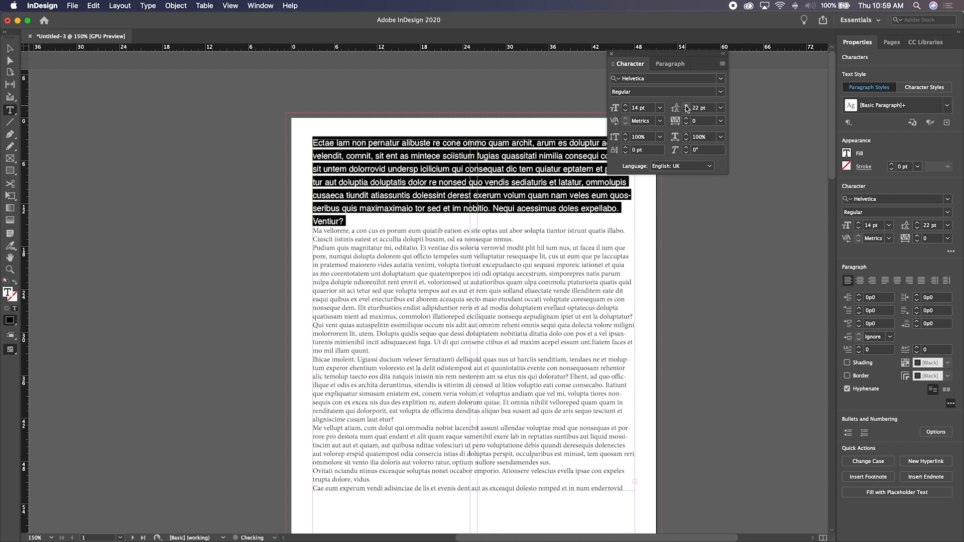
click(686, 107)
click(686, 107)
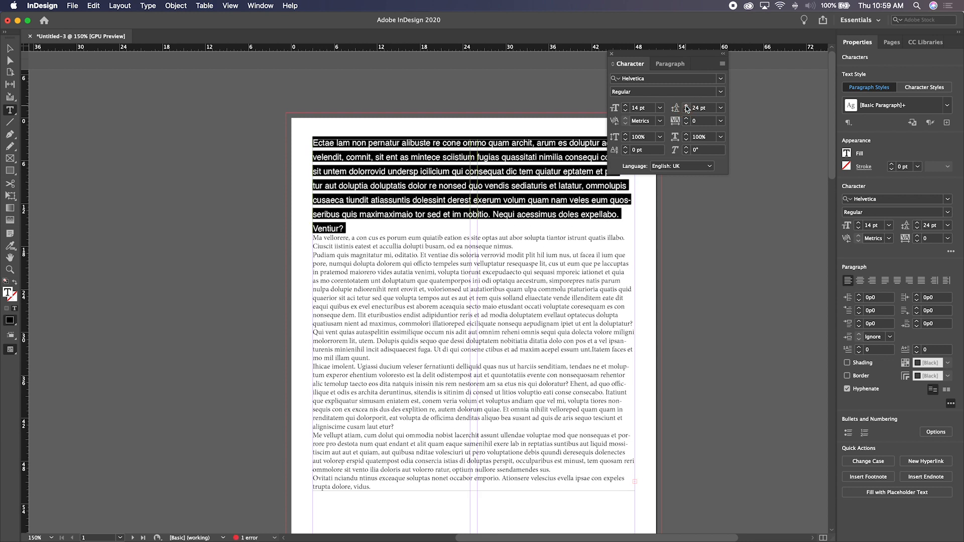
Reduce the first paragraph's leading to 20 pt.
click(687, 111)
click(686, 111)
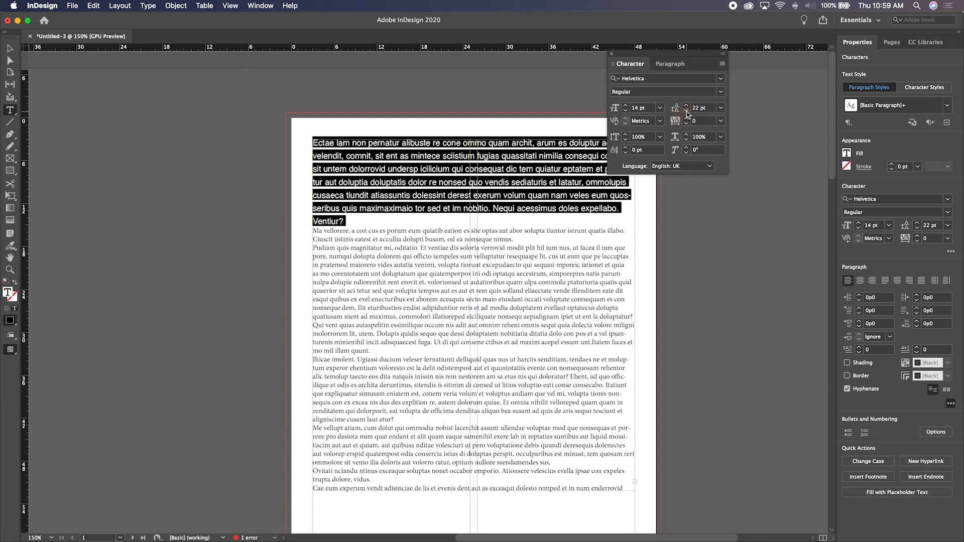
click(686, 112)
click(686, 111)
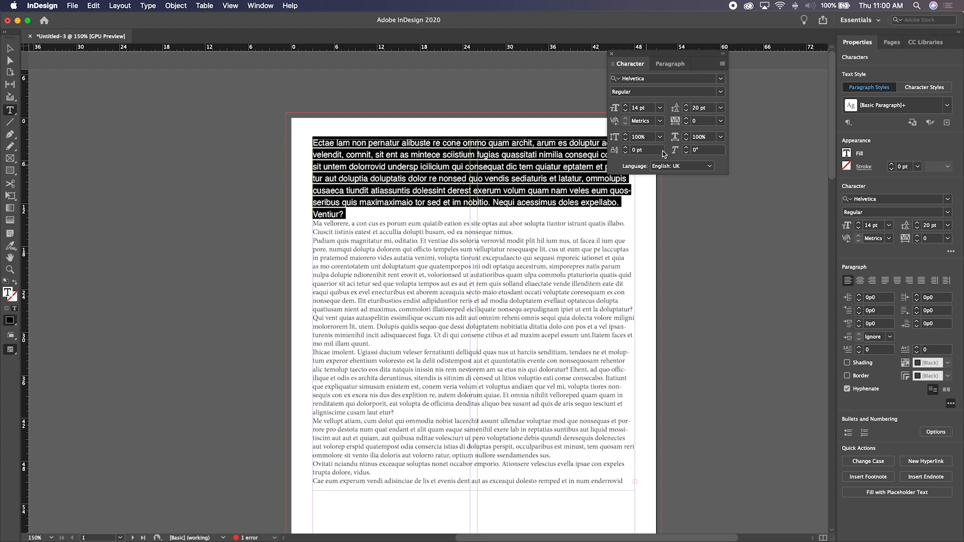
Increase the selected first paragraph's tracking to 200.
click(685, 119)
click(686, 119)
click(686, 119)
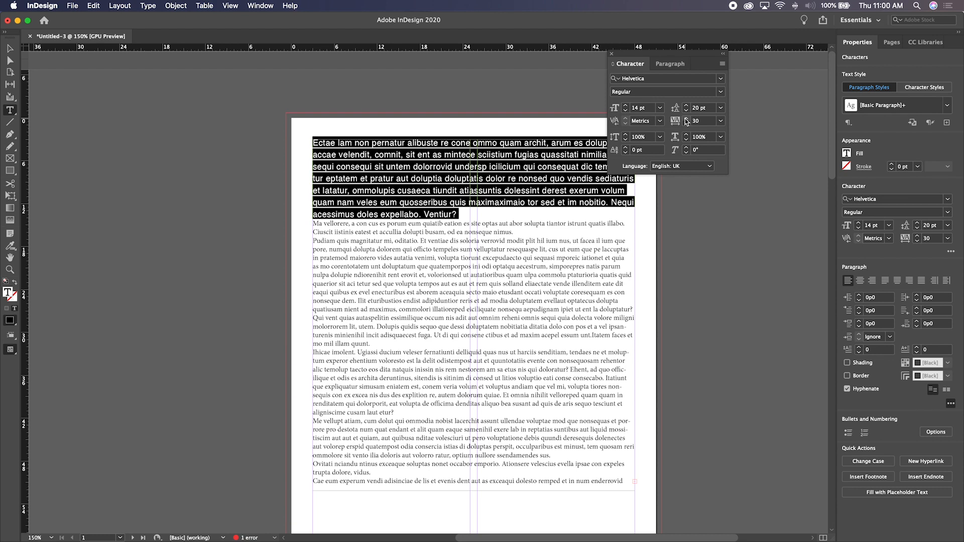
click(686, 119)
click(686, 119)
click(686, 119)
click(685, 119)
click(685, 119)
click(686, 119)
click(686, 119)
click(685, 120)
click(685, 120)
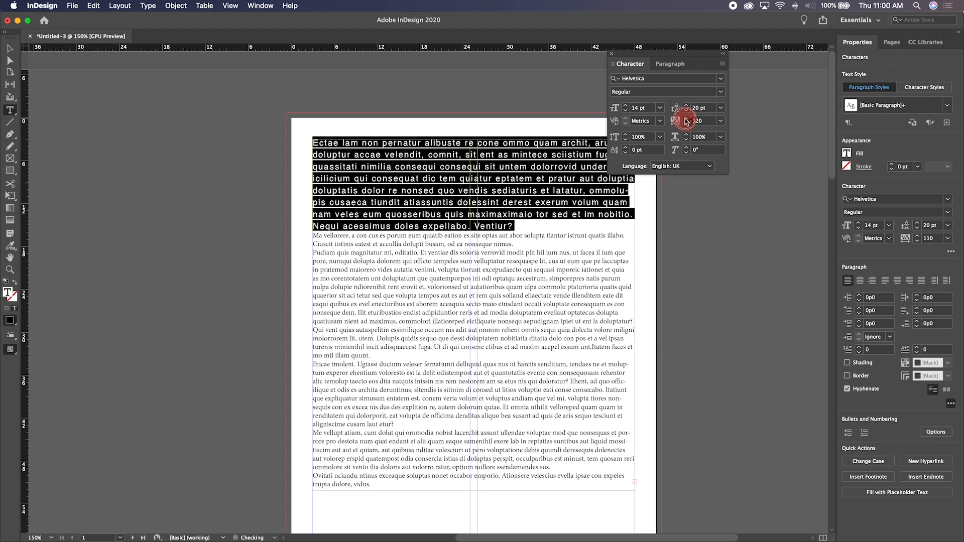
click(685, 119)
click(685, 119)
click(685, 119)
click(686, 119)
click(686, 120)
click(686, 119)
click(686, 120)
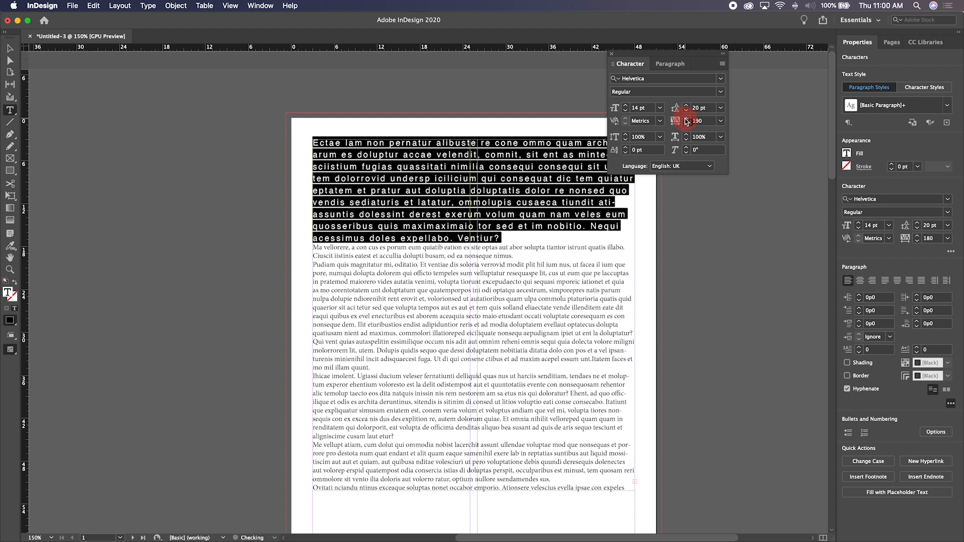
click(686, 120)
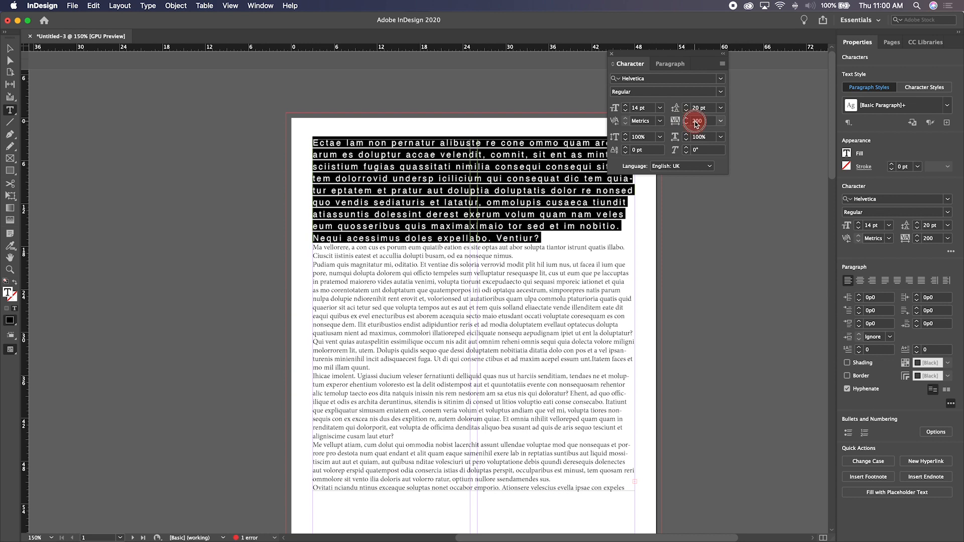
Reset the first paragraph's tracking to 0.
double_click(694, 121)
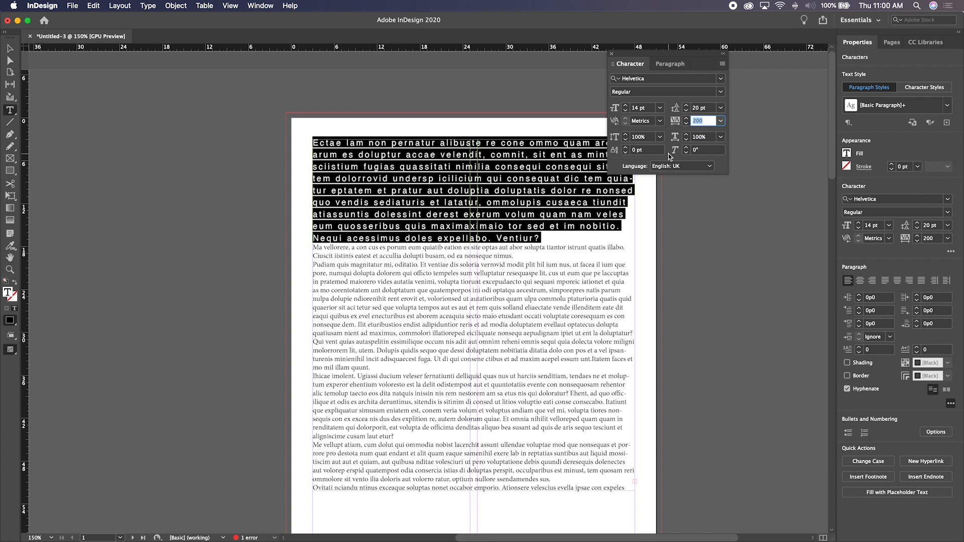
text(0)
key(Return)
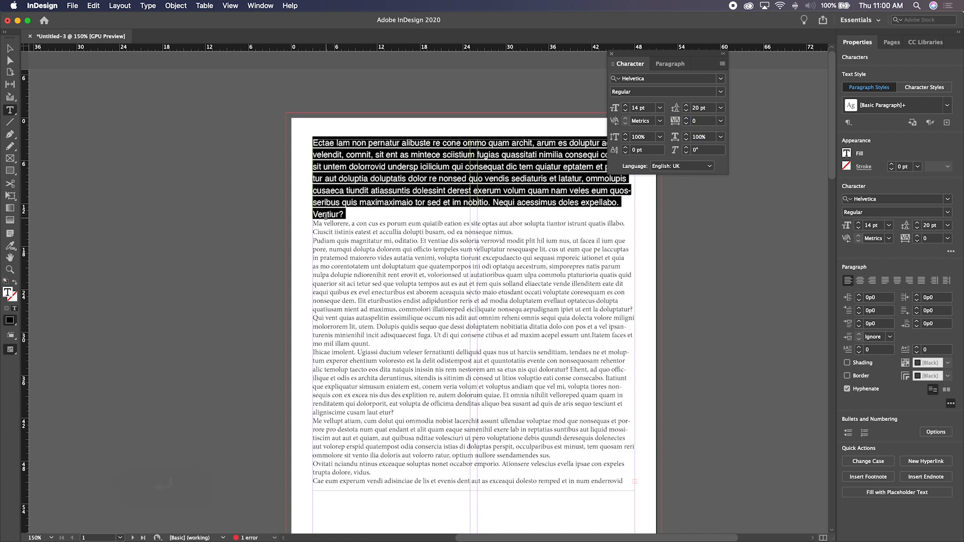
Reselect the whole first paragraph and tighten its tracking to -10.
triple_click(325, 214)
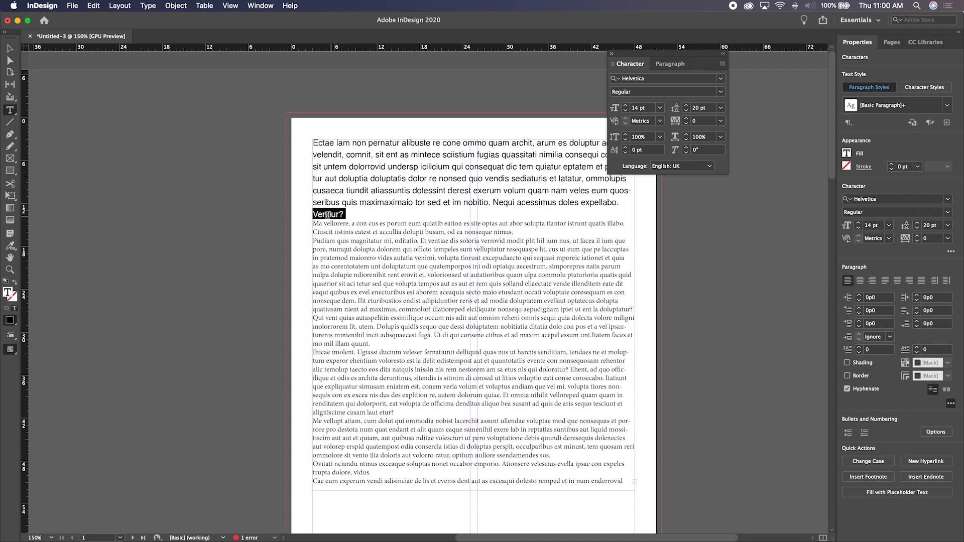
triple_click(439, 166)
click(454, 166)
triple_click(454, 166)
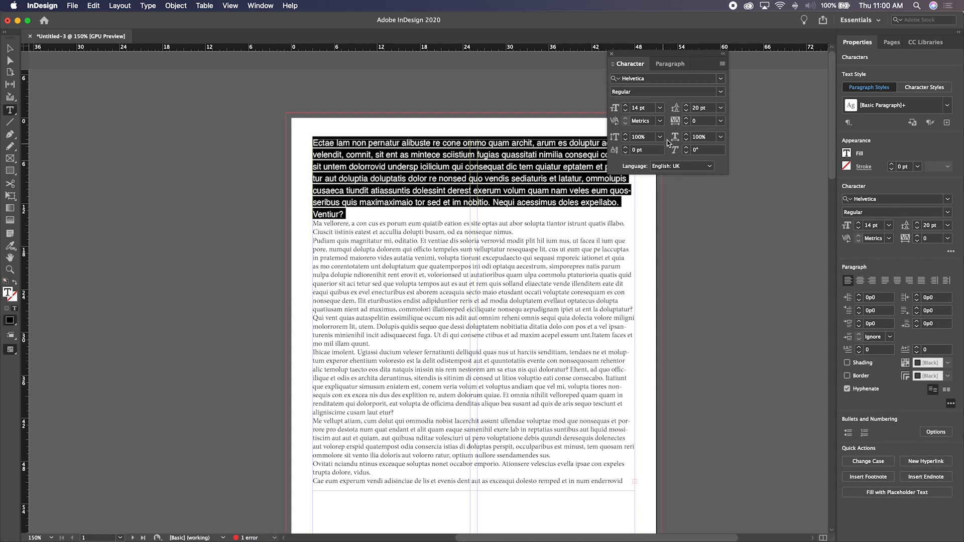
click(687, 124)
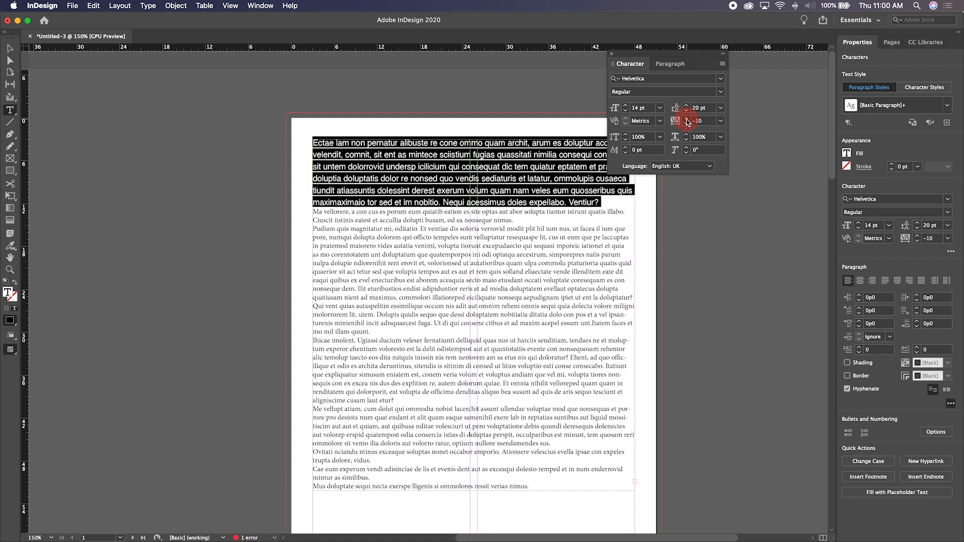
click(686, 119)
click(686, 124)
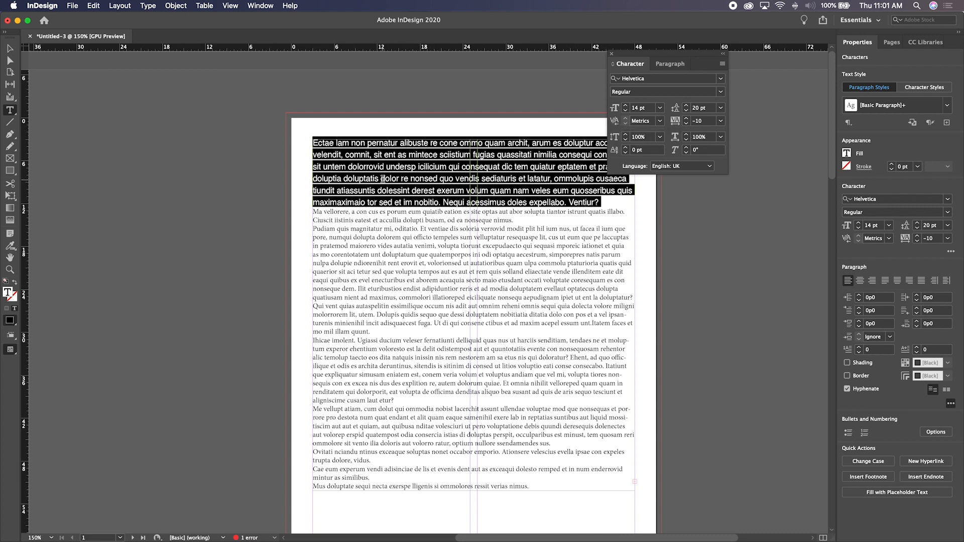
Examine the selected first paragraph up close at 600% and review the available kerning options.
key(super+equal)
key(super+equal)
key(super+equal)
key(super+equal)
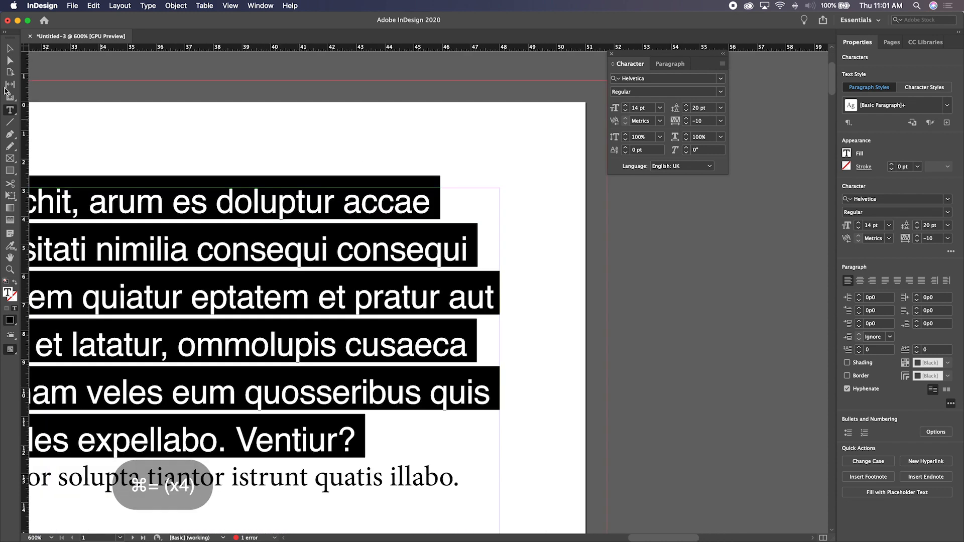
click(10, 49)
key(space)
drag(205, 276, 633, 274)
drag(116, 259, 581, 236)
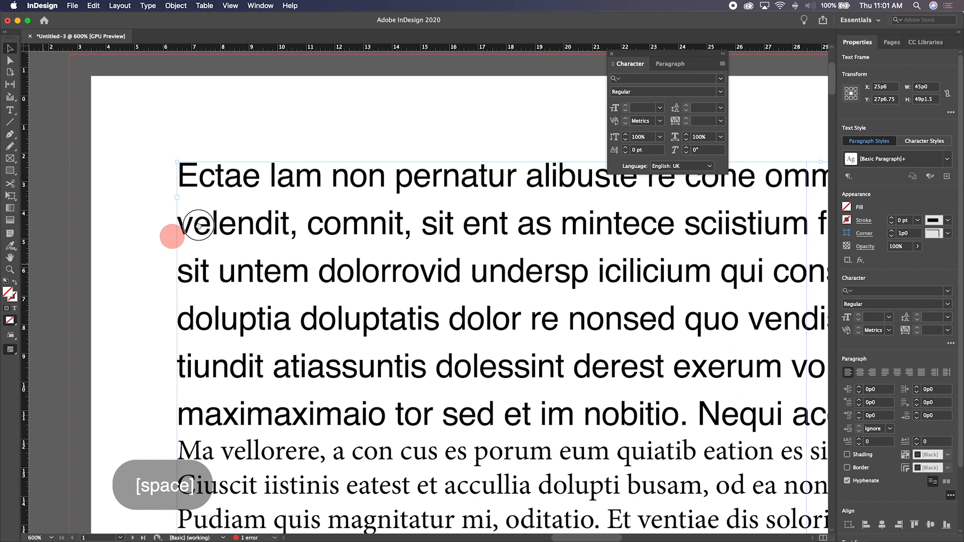
drag(199, 224, 206, 209)
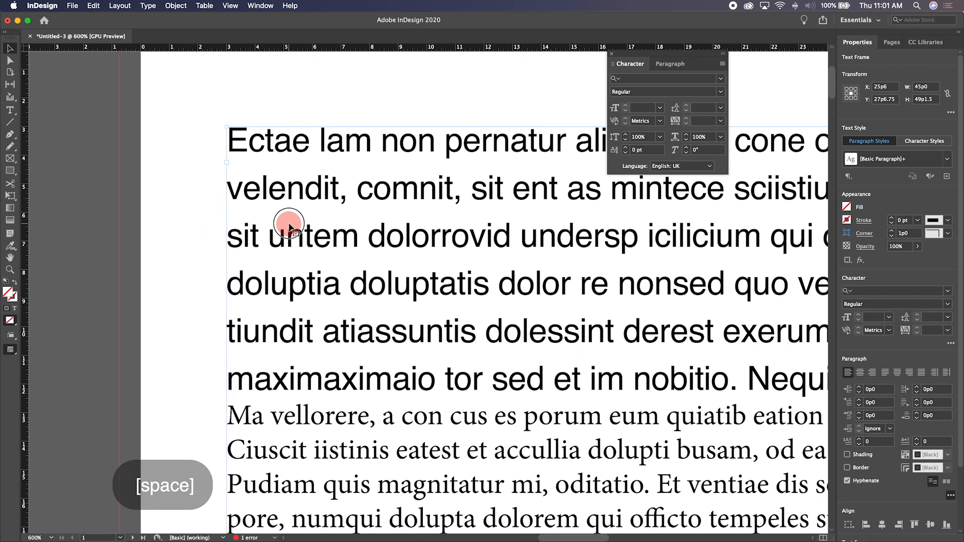
triple_click(289, 223)
click(290, 222)
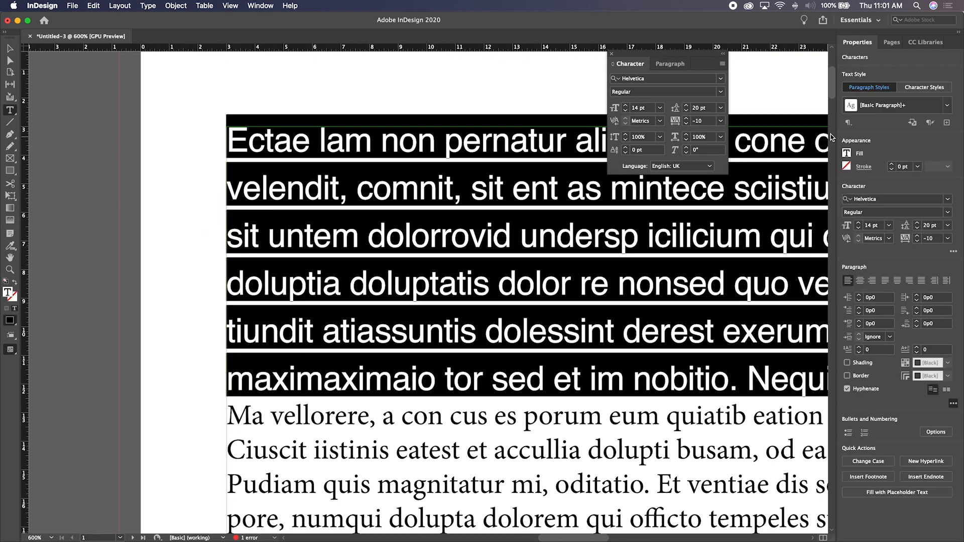
click(640, 121)
click(659, 121)
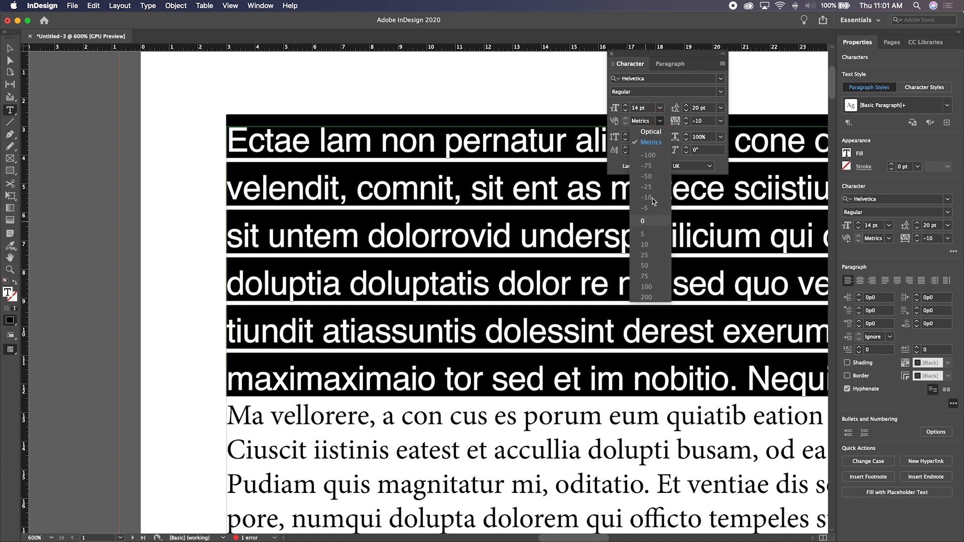
click(659, 122)
Add a line reading AV above the first paragraph and insert ii with a gap before its opening word.
click(376, 193)
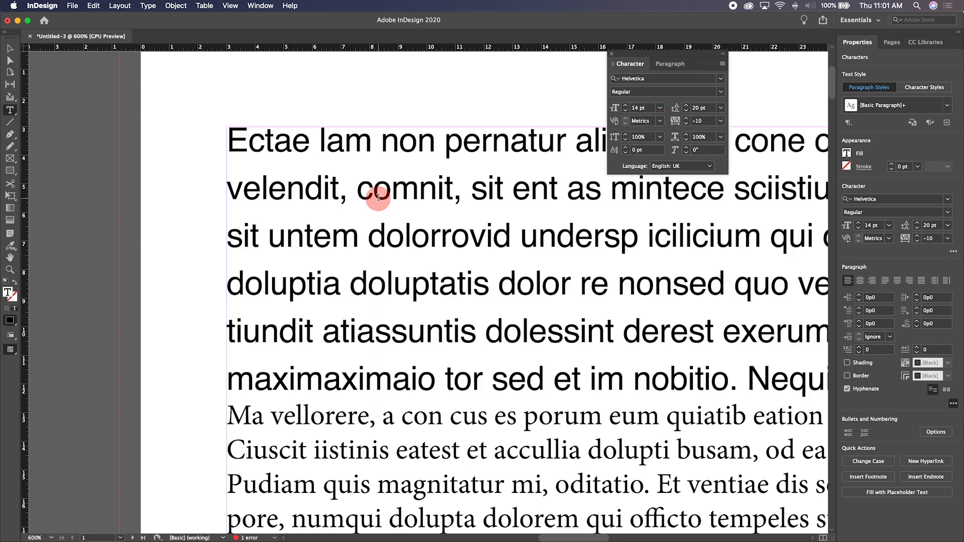
click(236, 138)
click(229, 139)
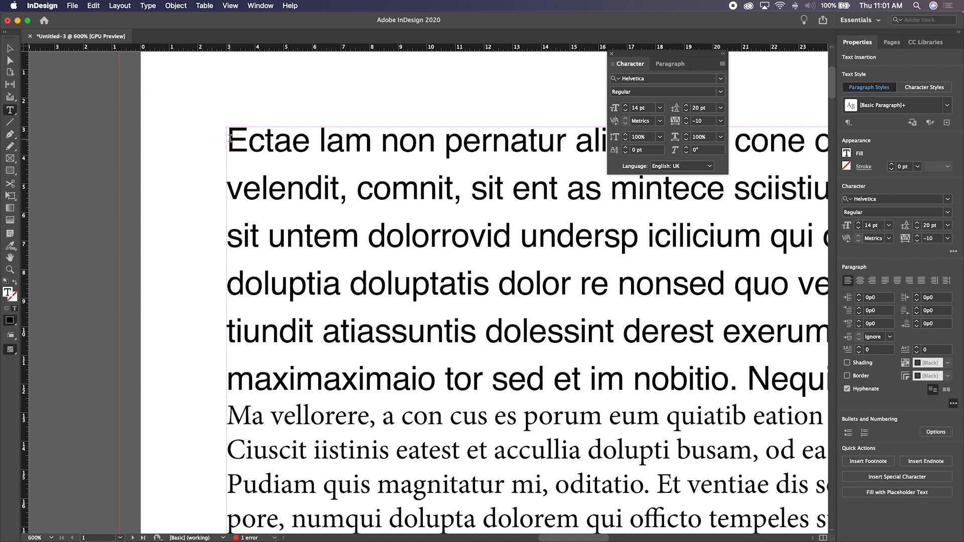
text(AV)
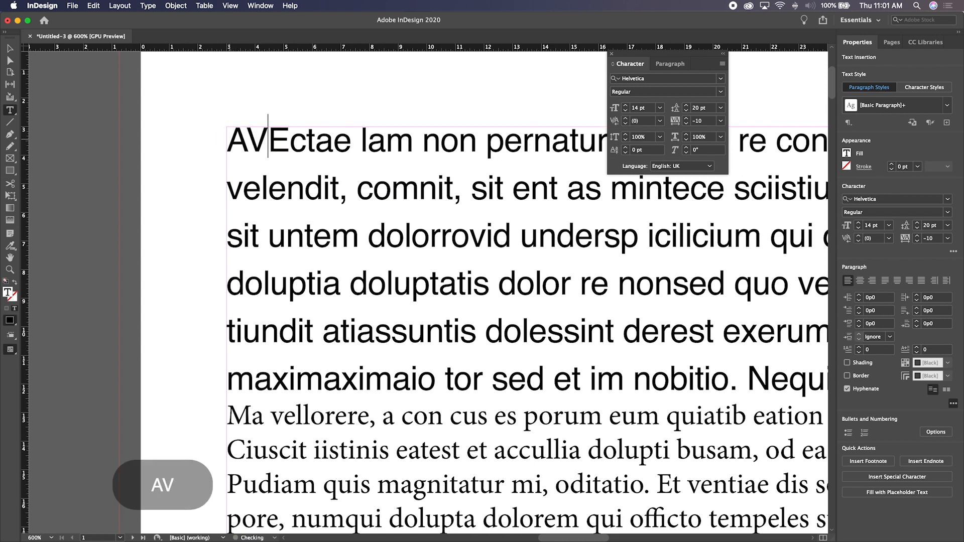
key(Return)
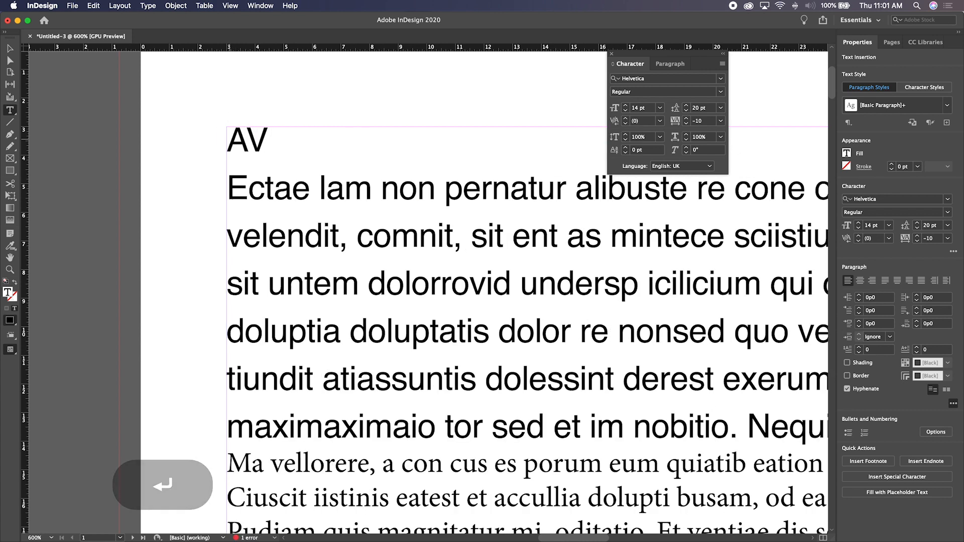
text(ii)
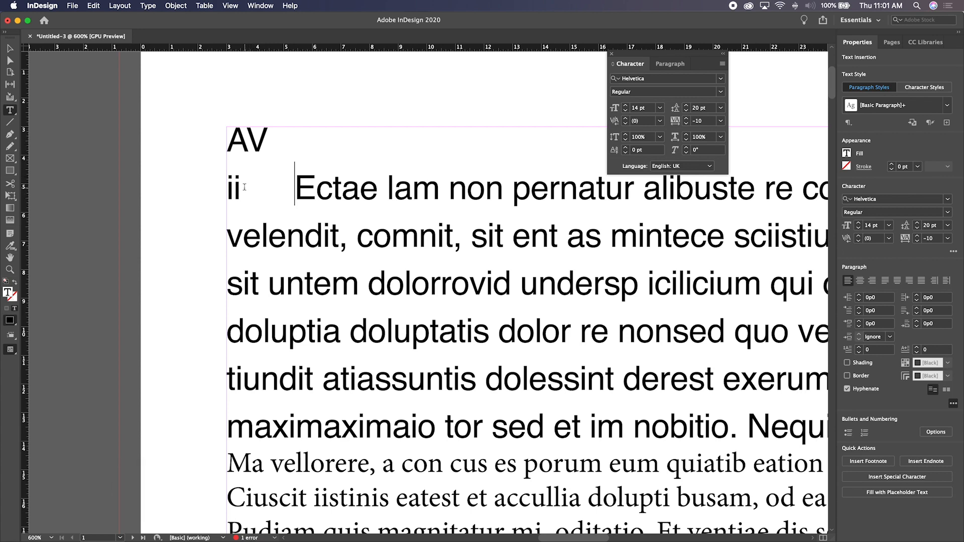
Compare the automatic kerning between the letters of AV with that between the letters of ii.
click(246, 134)
click(229, 189)
key(Right)
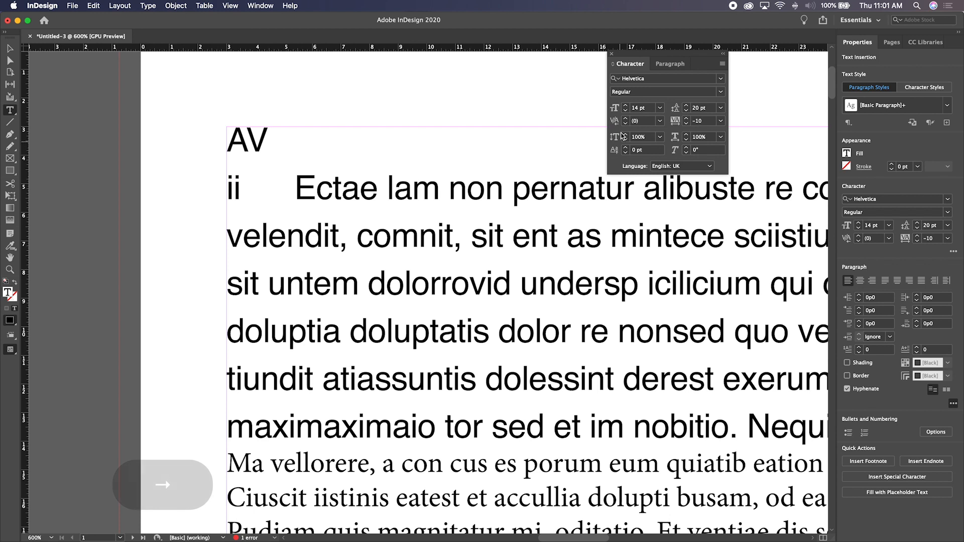
click(232, 191)
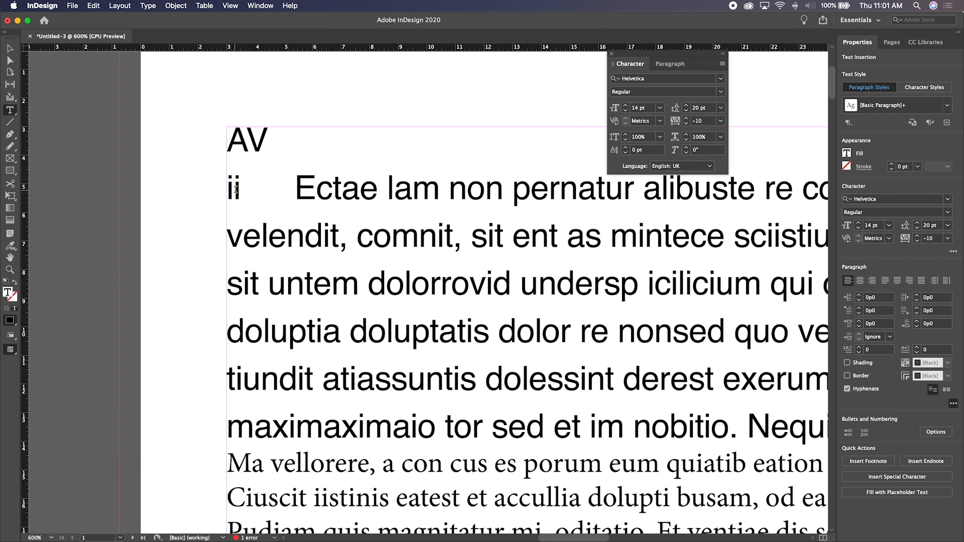
click(247, 143)
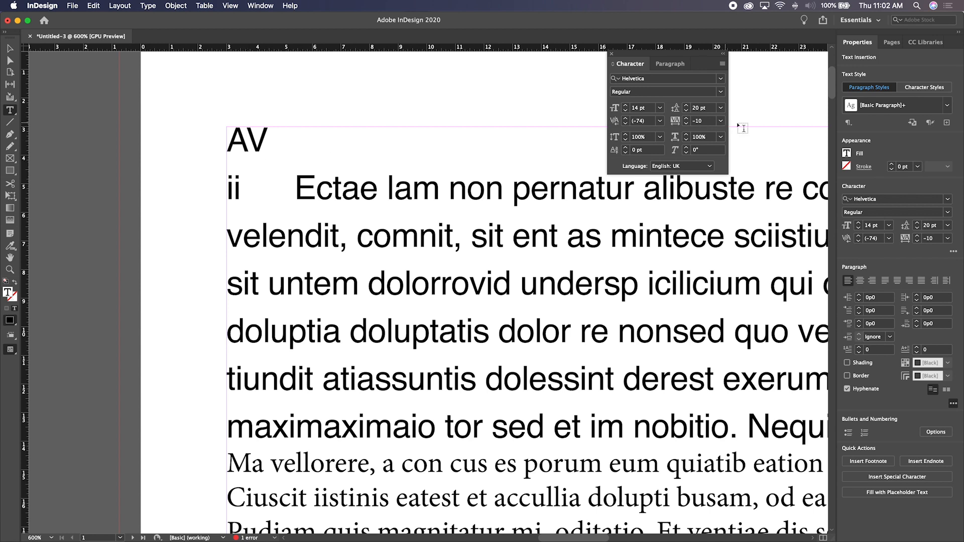
Set the kerning between the letters A and V to 0.
click(640, 123)
text(0)
key(Return)
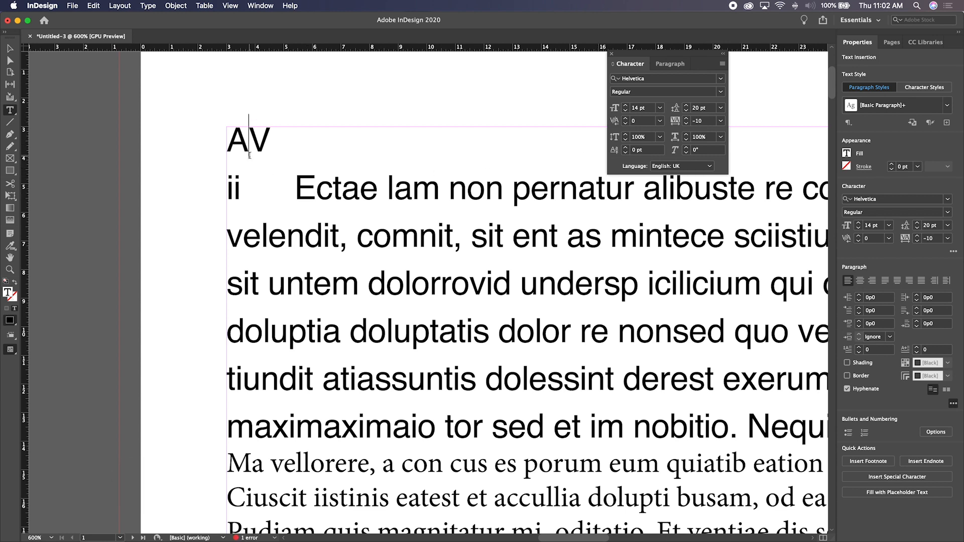
click(247, 190)
click(250, 154)
click(635, 121)
Tighten the kerning between the E and c of the word Ectae to -40.
click(299, 187)
click(319, 197)
click(625, 123)
click(625, 123)
click(626, 123)
click(625, 123)
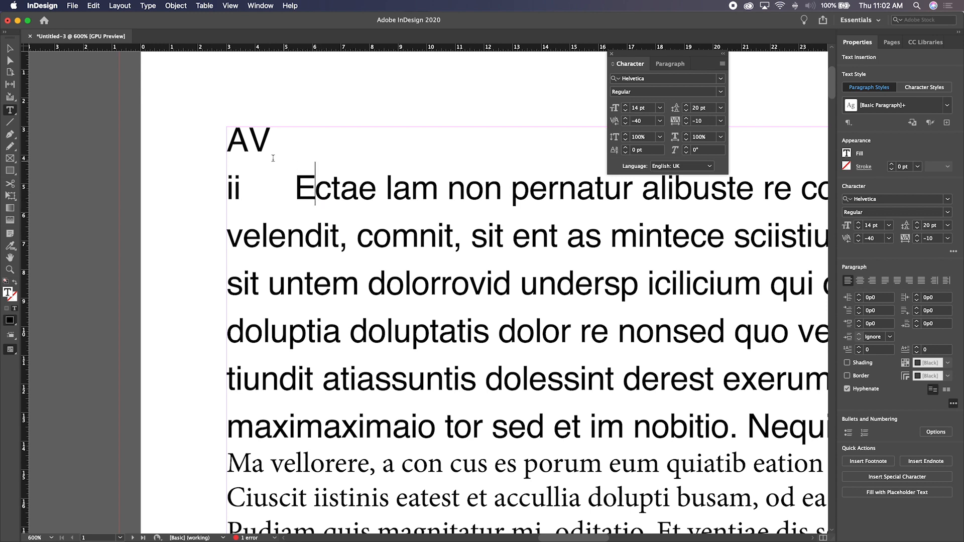
Tighten the kerning between the letters A and V to -200.
click(249, 143)
double_click(638, 121)
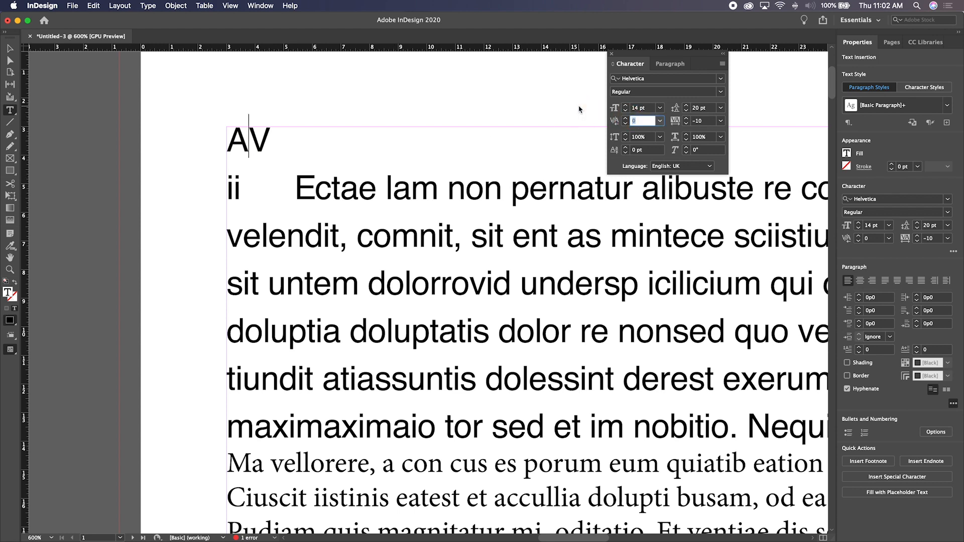
key(shift+Down)
key(shift+Down)
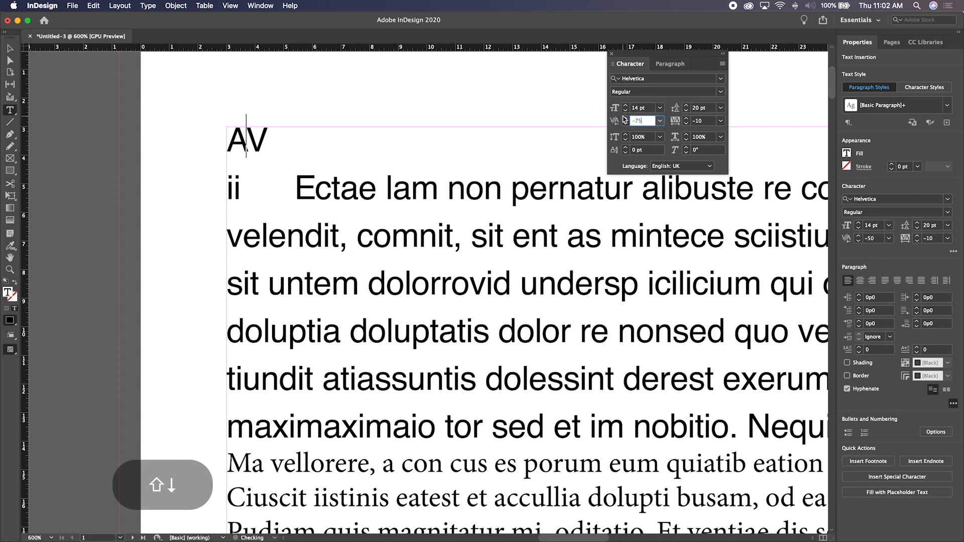
key(shift+Down)
key(shift+Down)
key(shift+Down)
key(shift+Down)
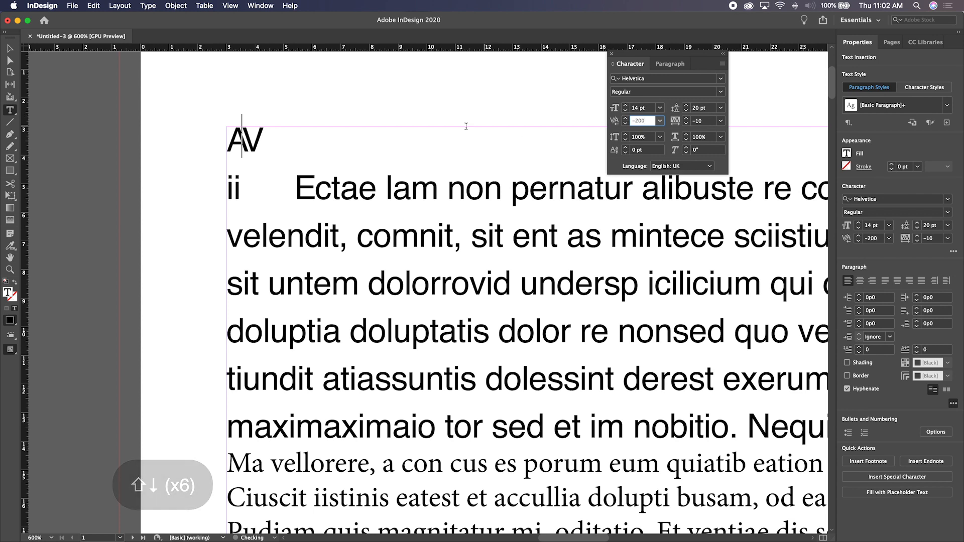
click(243, 141)
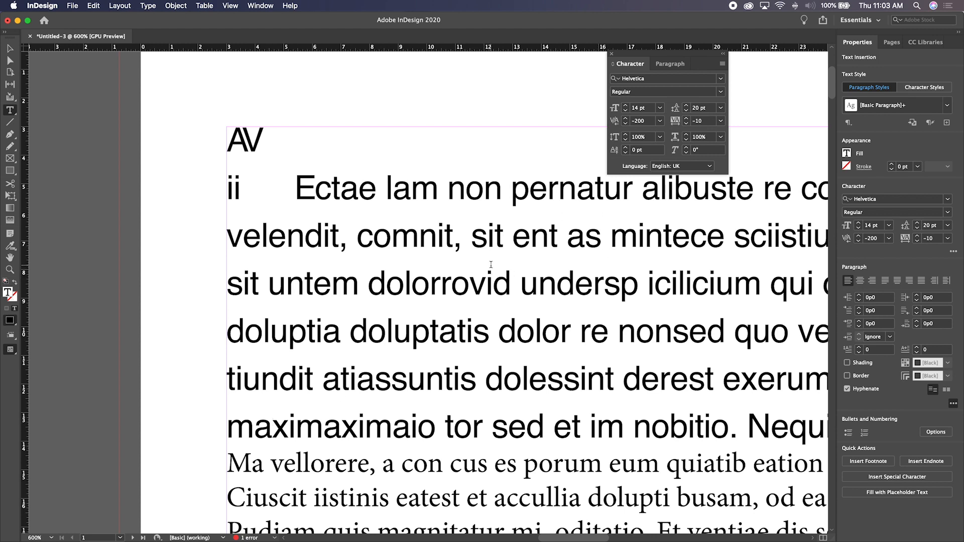
Delete the AV and ii sample letters along with the empty line above the first paragraph.
double_click(234, 138)
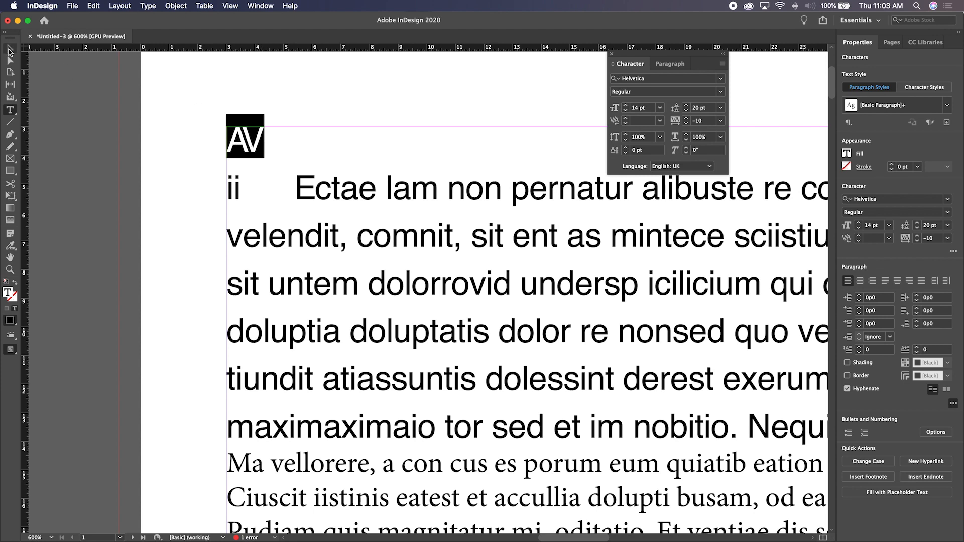
key(BackSpace)
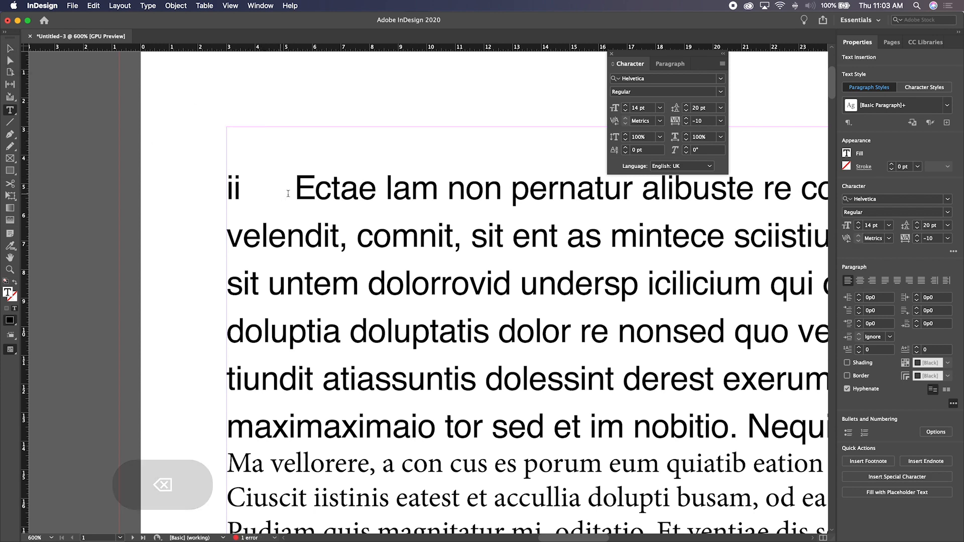
drag(296, 190, 195, 183)
key(BackSpace)
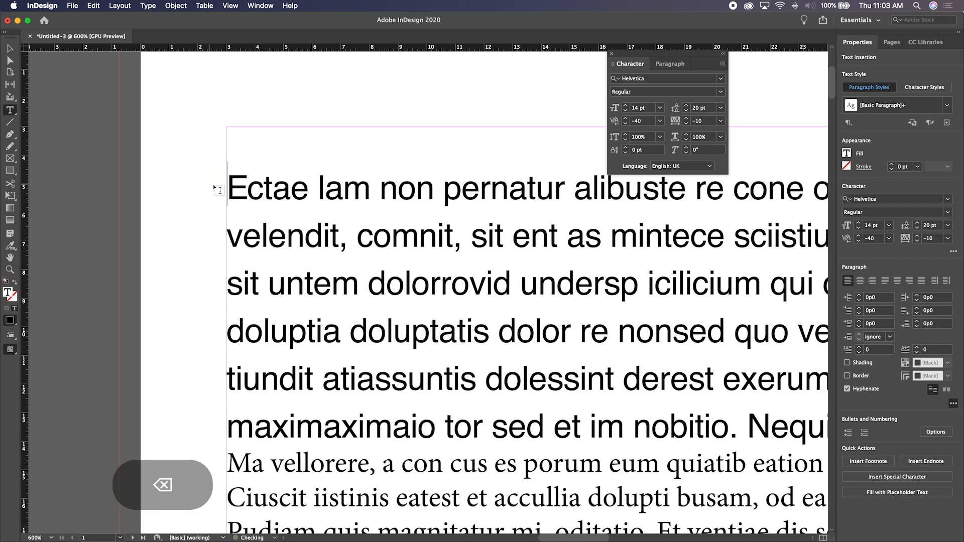
key(BackSpace)
click(338, 172)
triple_click(338, 172)
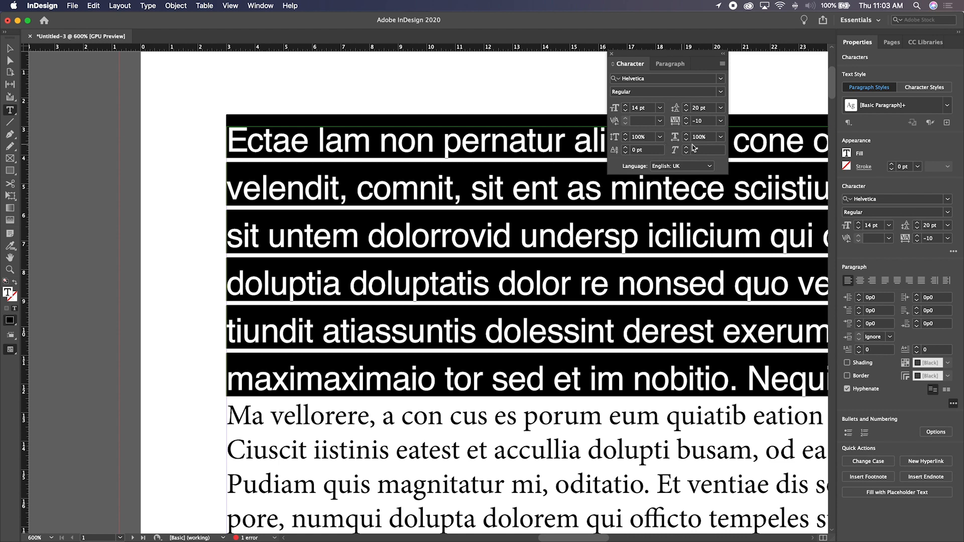
click(588, 153)
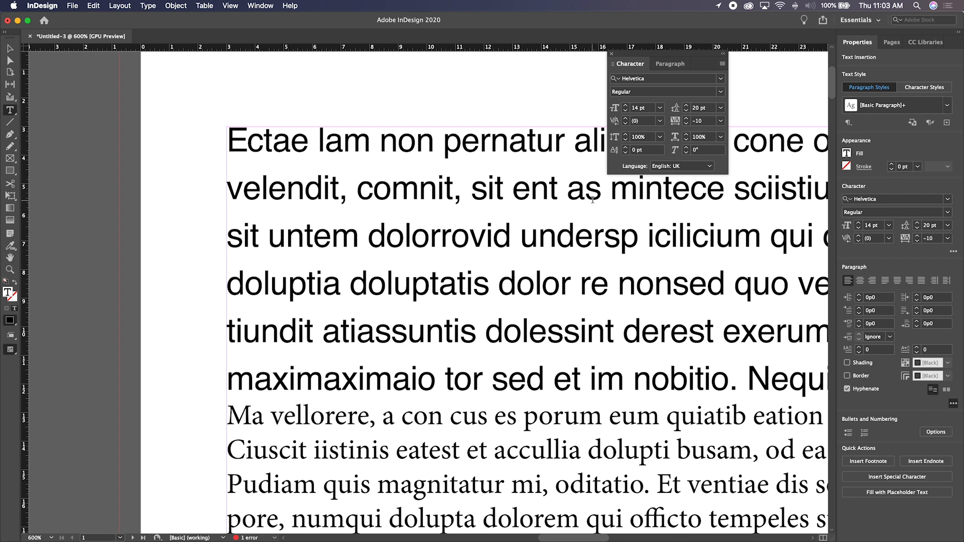
Insert the sample text H20 at the very start of the first paragraph.
click(229, 138)
key(alt+Left)
key(alt+Left)
text(H2Z0)
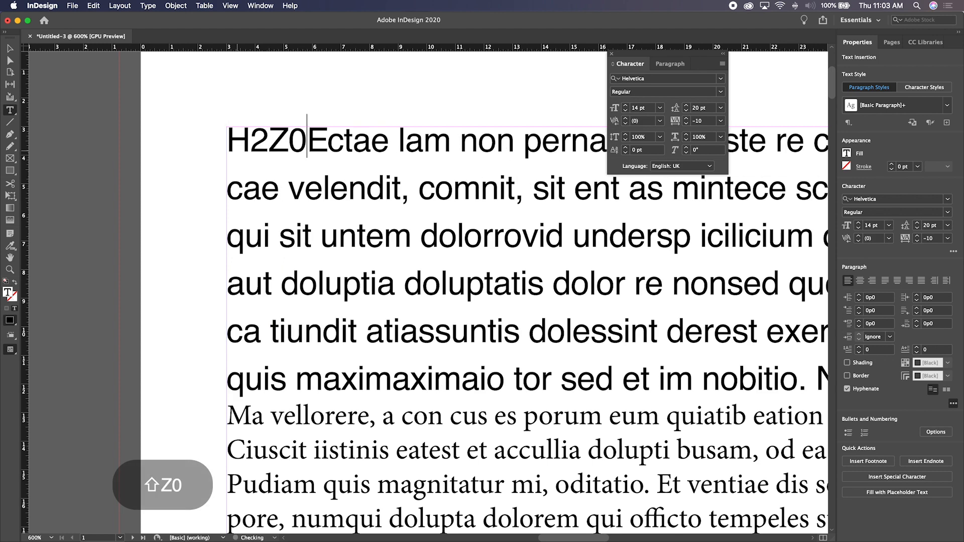
key(Left)
key(BackSpace)
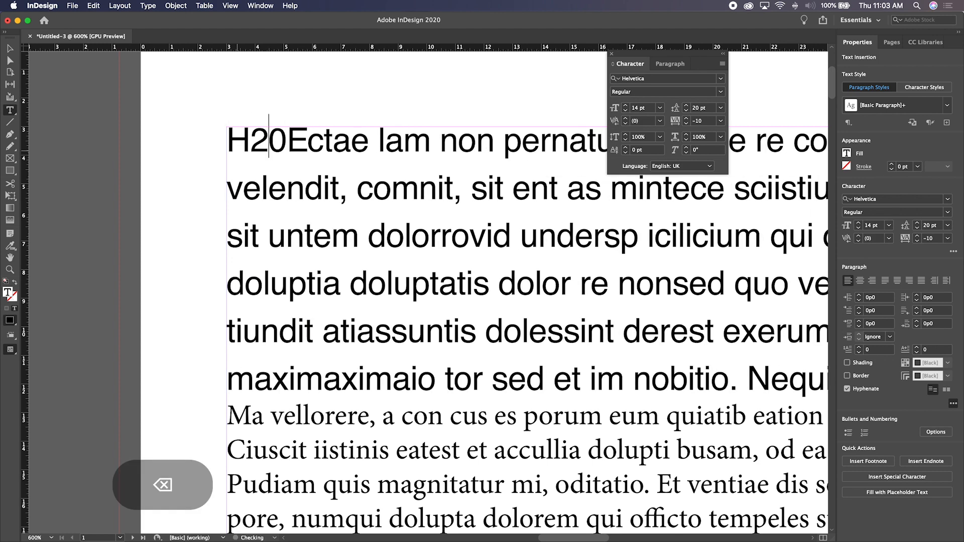
Select the 2 in H20 and lower its baseline shift below the line like a subscript.
click(262, 137)
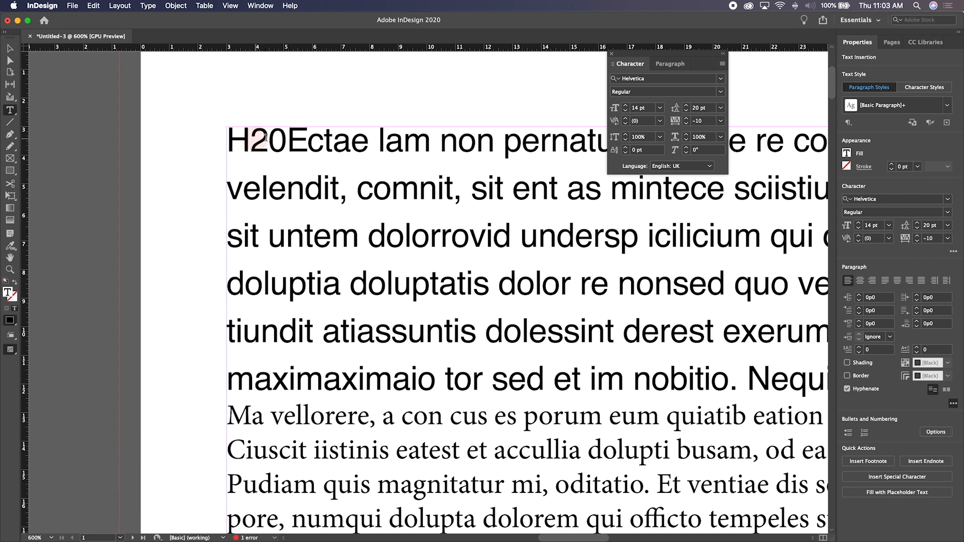
drag(252, 140, 271, 139)
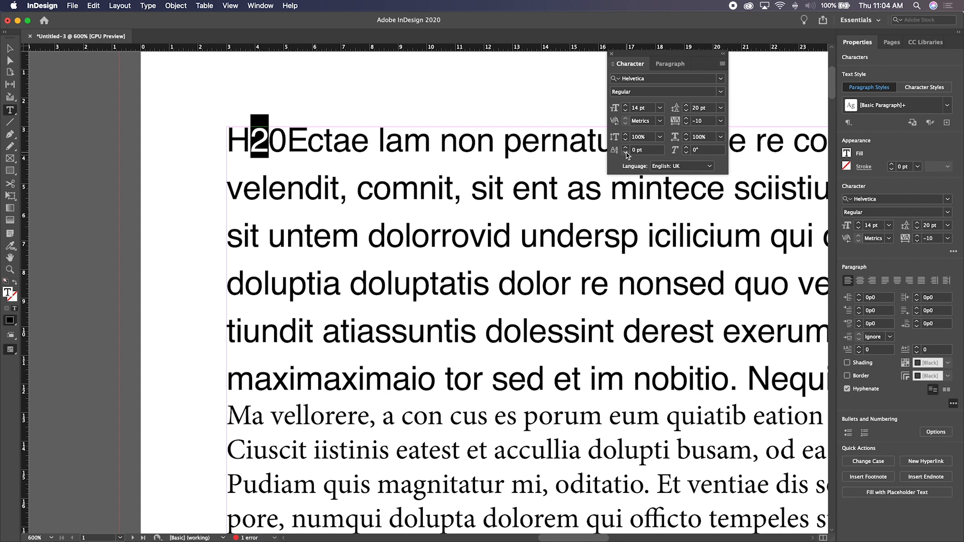
click(626, 152)
click(625, 152)
click(625, 152)
click(626, 152)
click(625, 152)
Raise the baseline shift of the 2 in H20 back to 0 pt.
click(625, 148)
click(625, 147)
click(625, 148)
click(626, 147)
click(625, 148)
Select the entire first paragraph, the one starting with H20Ectae.
click(10, 49)
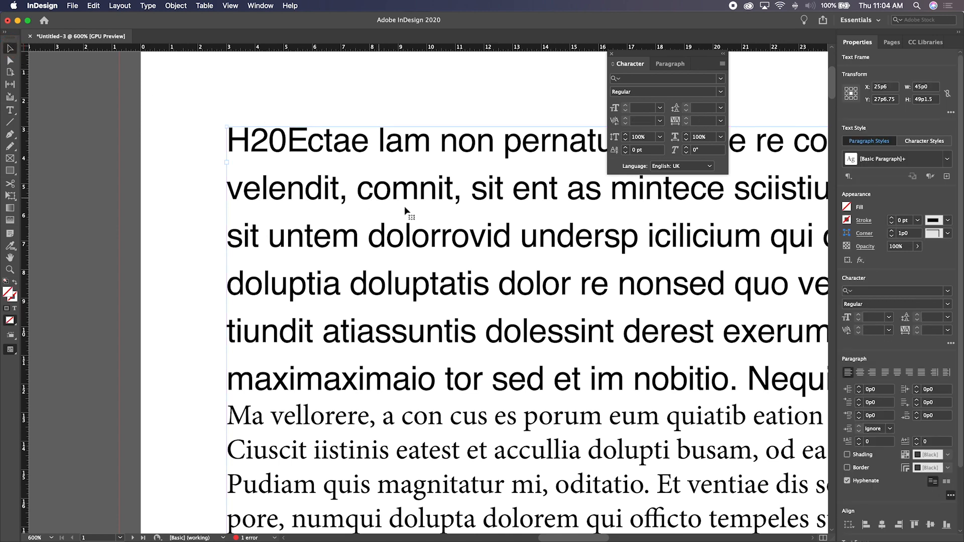
key(super+minus)
key(super+minus)
key(super+minus)
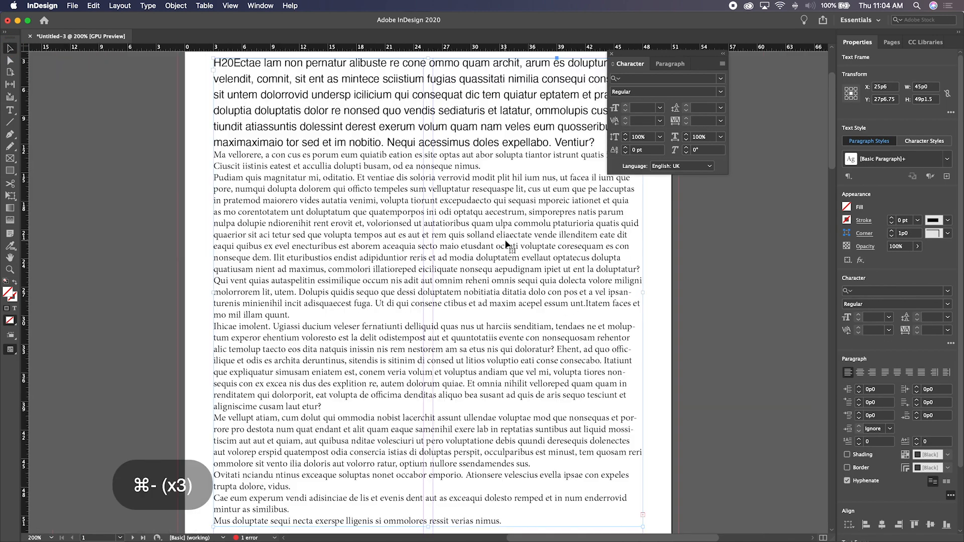
key(space)
drag(404, 193, 400, 324)
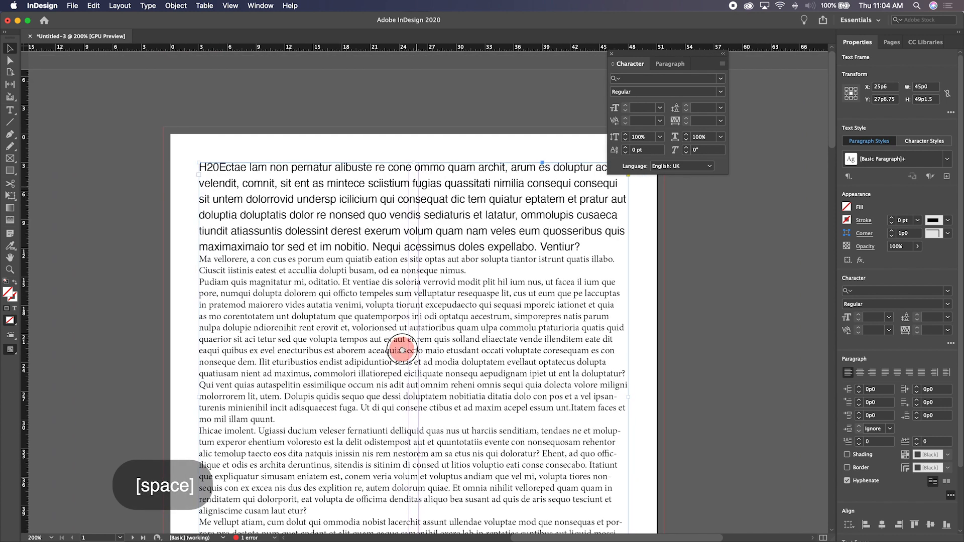
triple_click(426, 213)
triple_click(426, 214)
double_click(425, 213)
triple_click(426, 214)
click(426, 214)
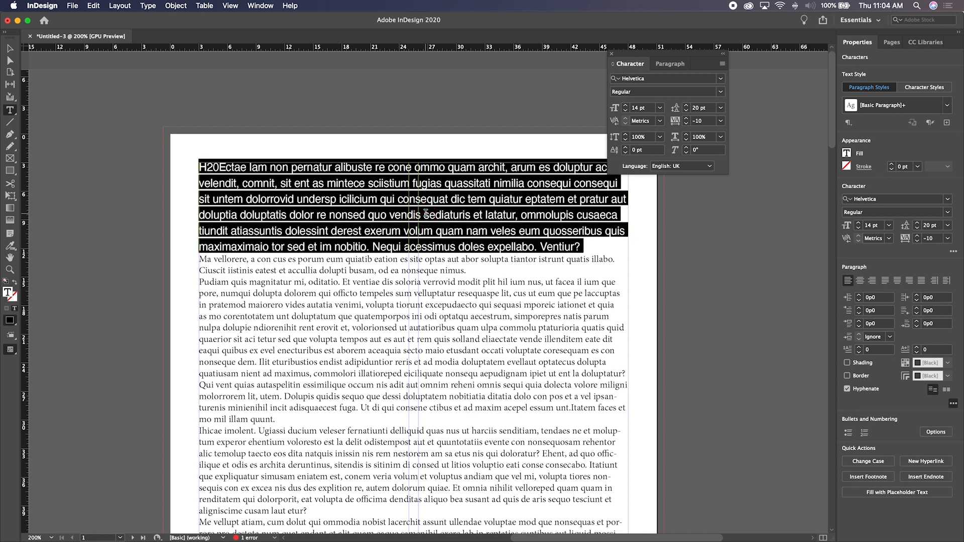
Show the paragraph settings, select all text in the frame, and try center and right alignment on it.
click(670, 63)
click(422, 175)
key(super+a)
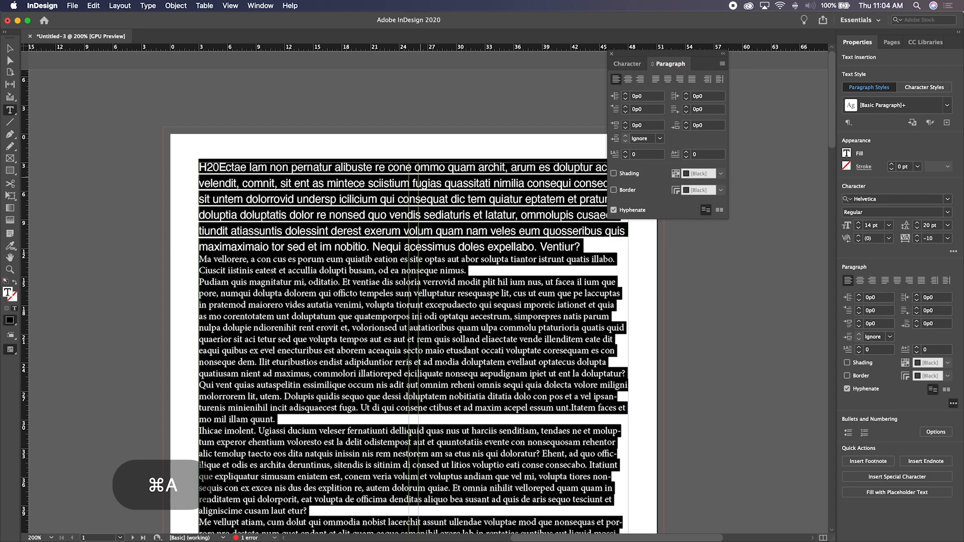
scroll(410, 265, down, 2)
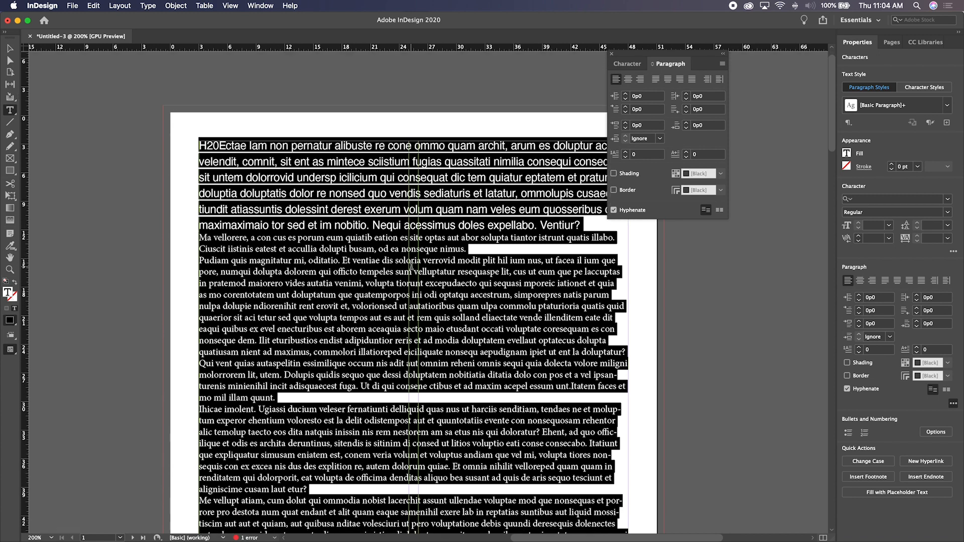
scroll(411, 265, down, 1)
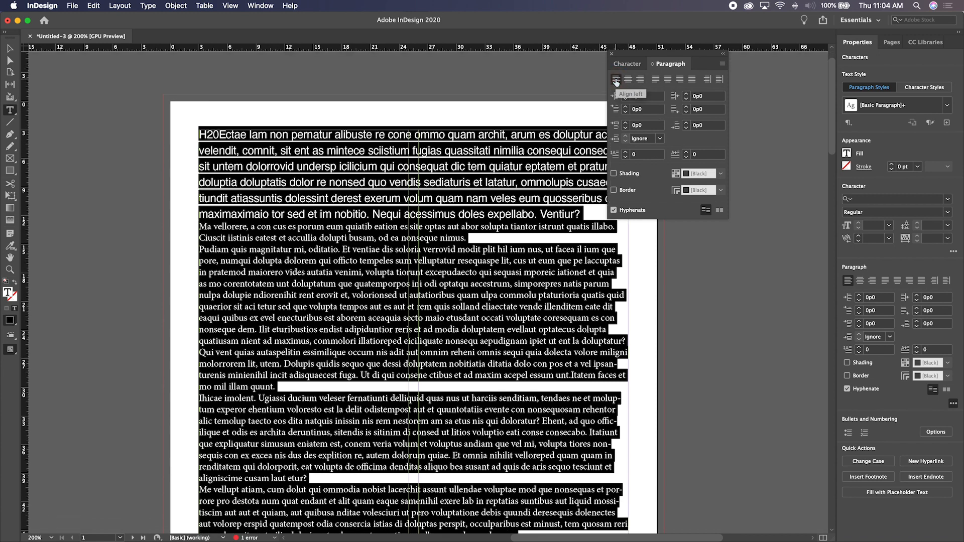
drag(631, 53, 667, 55)
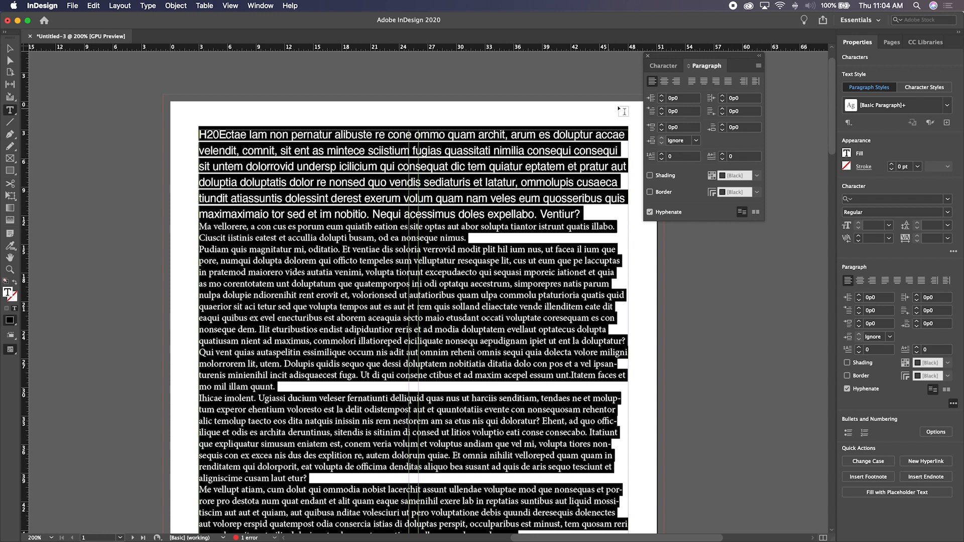
click(662, 83)
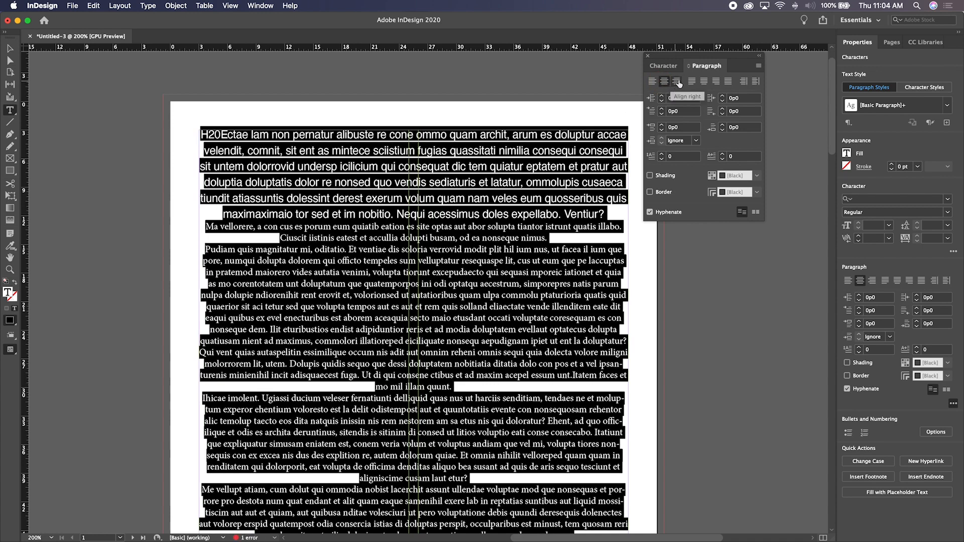
click(677, 82)
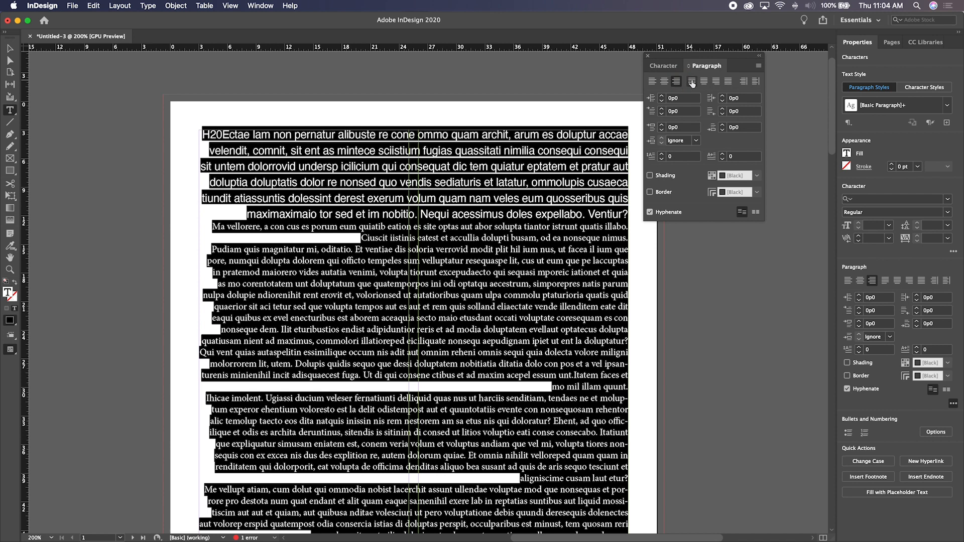
Try justifying the selected text with the last line aligned left, center and right, ending with Justify all lines.
click(692, 82)
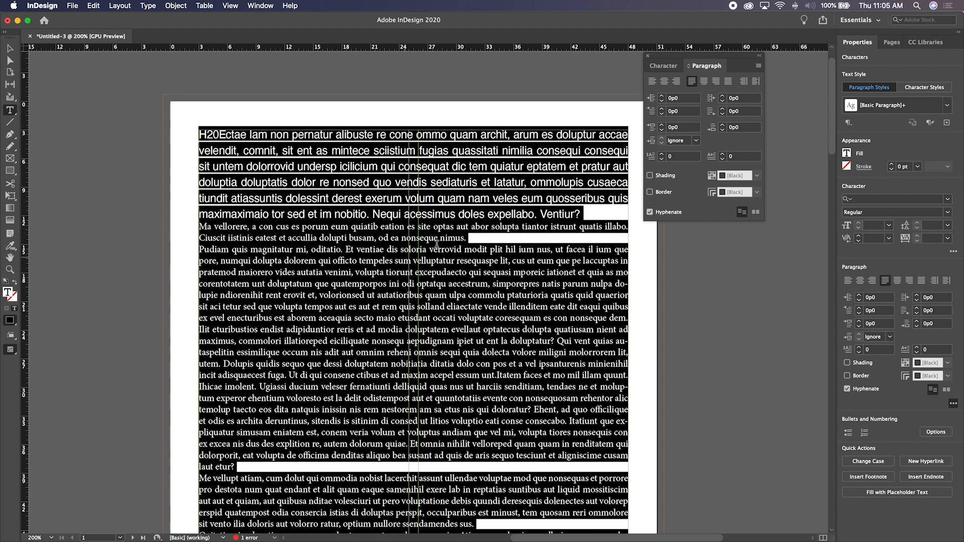
click(703, 81)
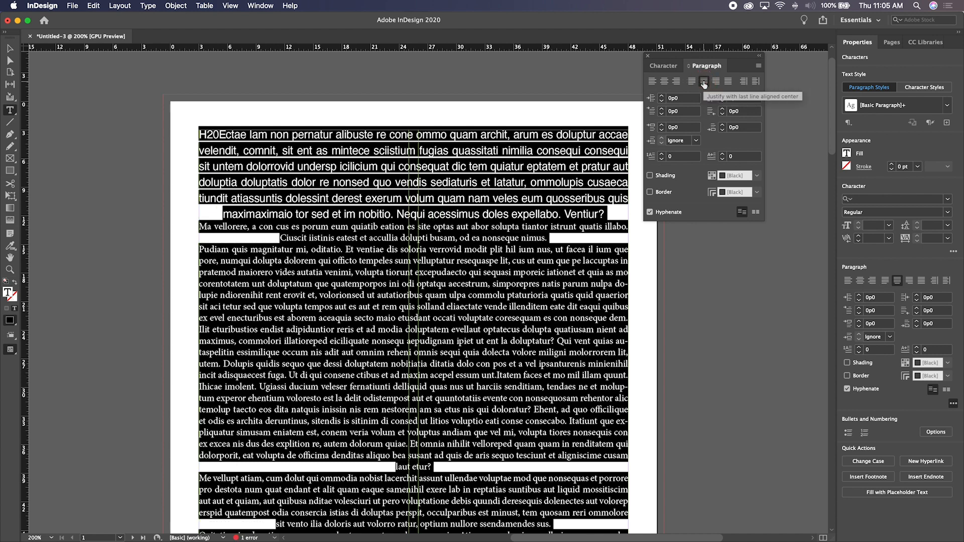
click(715, 82)
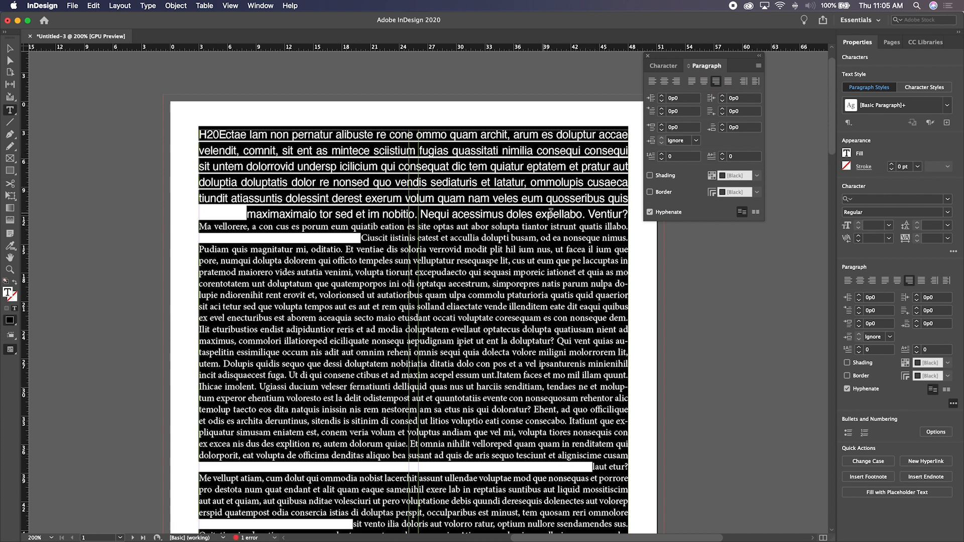
click(728, 81)
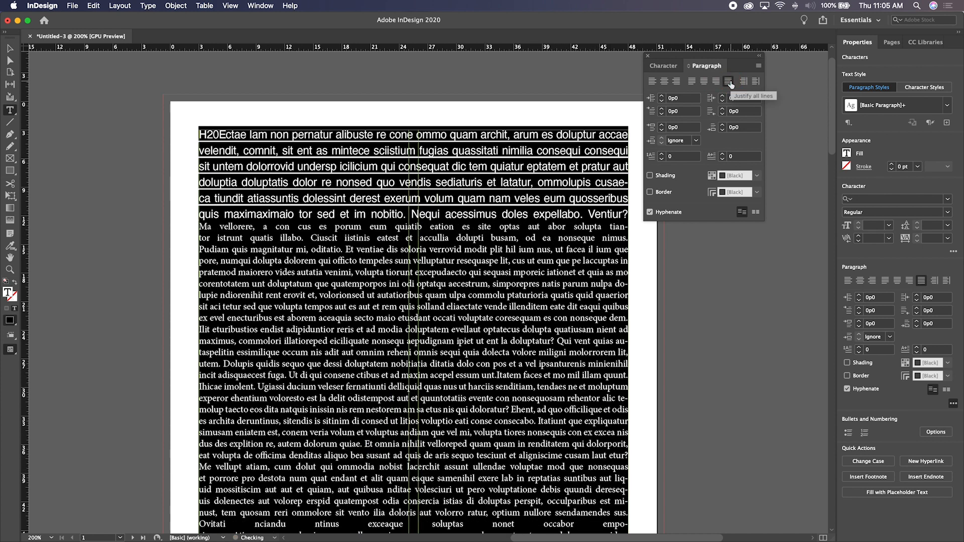
scroll(504, 208, down, 5)
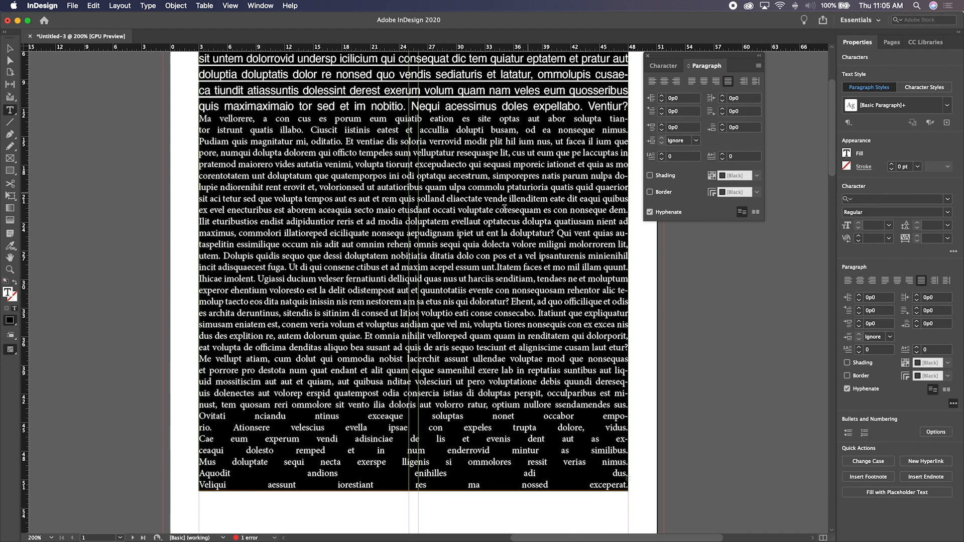
scroll(505, 362, up, 5)
scroll(527, 284, down, 10)
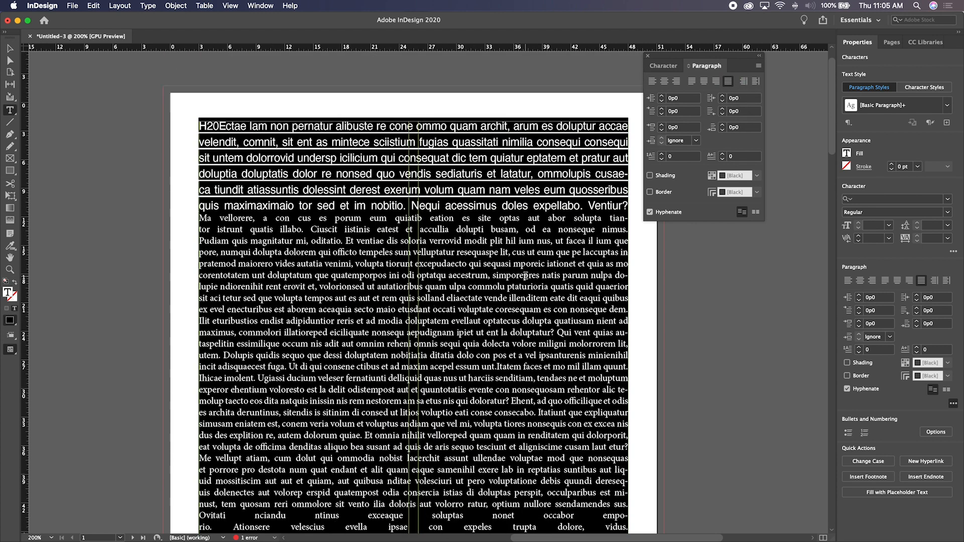
Move the text frame from page 1 onto the left page of the facing-pages spread below.
scroll(503, 165, down, 20)
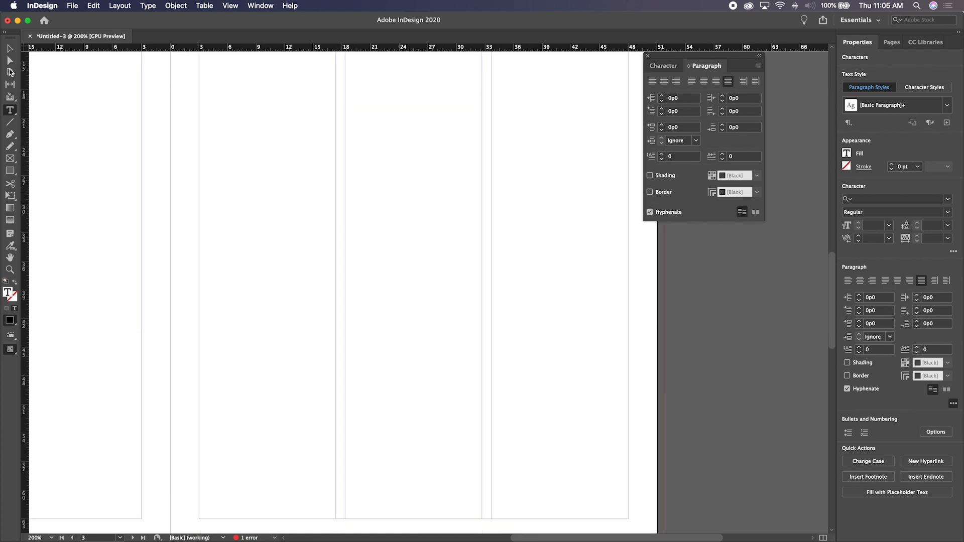
click(10, 48)
click(148, 146)
key(super+minus)
key(super+minus)
key(super+minus)
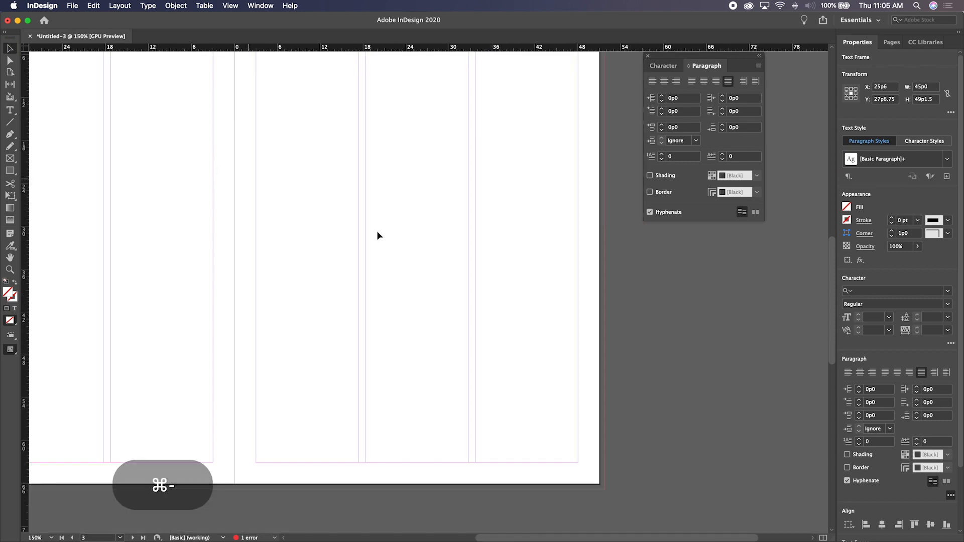
key(space)
drag(407, 187, 496, 486)
click(547, 286)
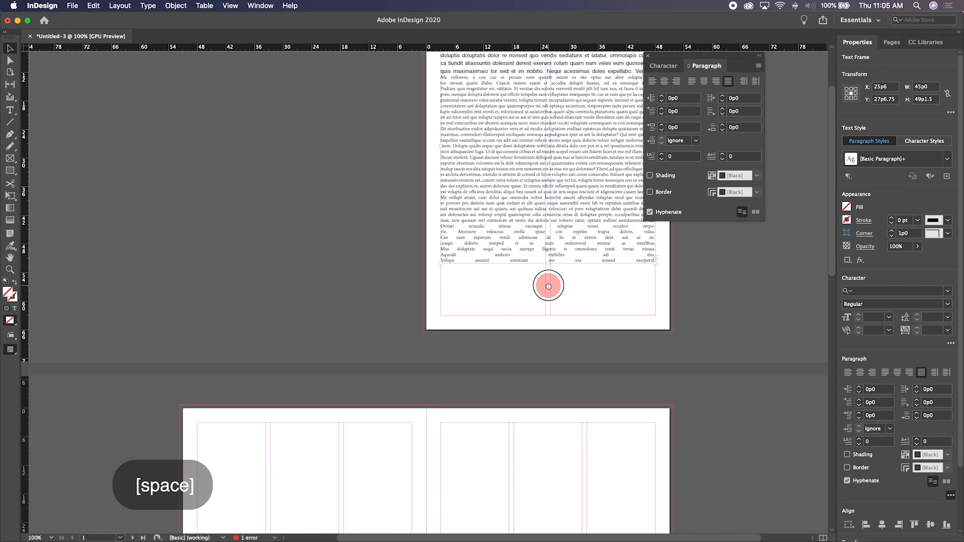
drag(540, 292, 495, 251)
drag(516, 140, 324, 325)
key(space)
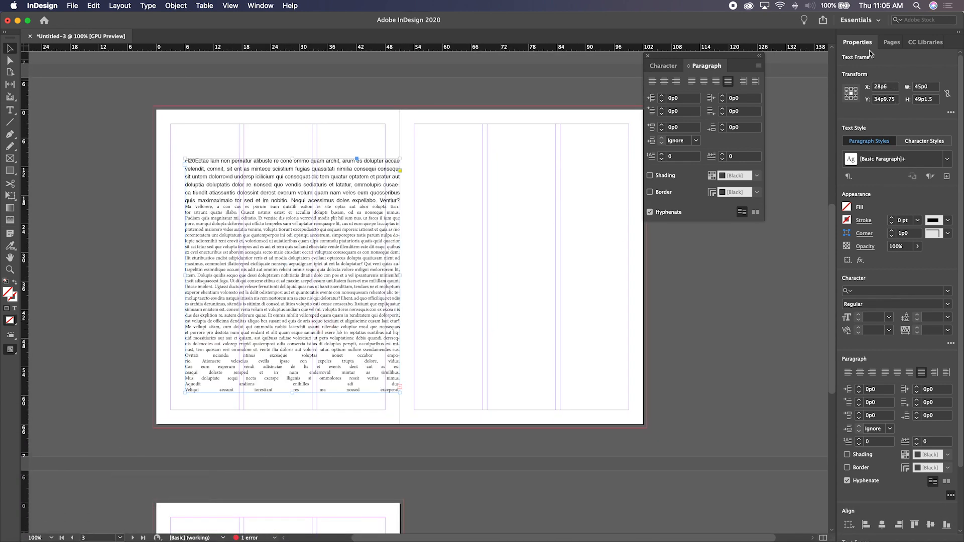
Align the frame's text towards the spine and move the frame to the right page of the spread.
click(741, 83)
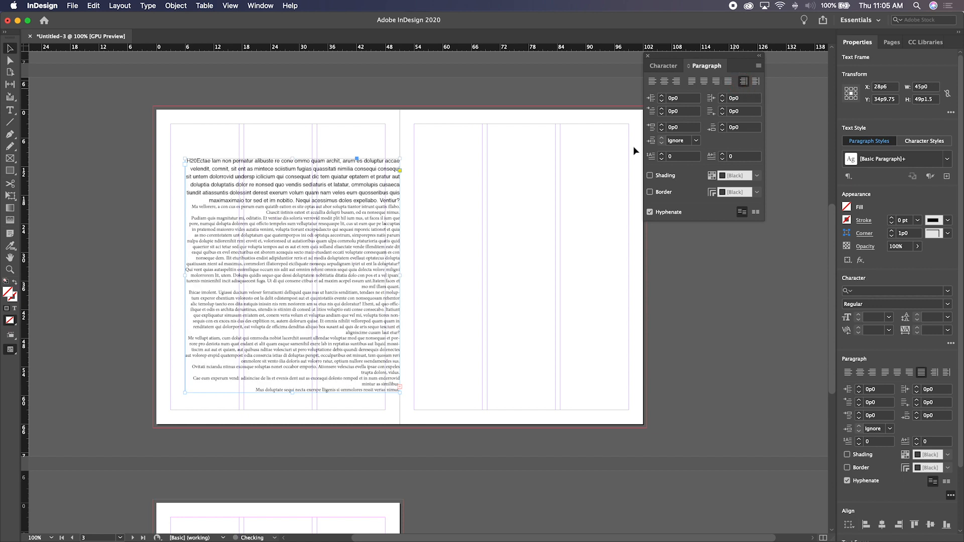
drag(326, 228, 534, 213)
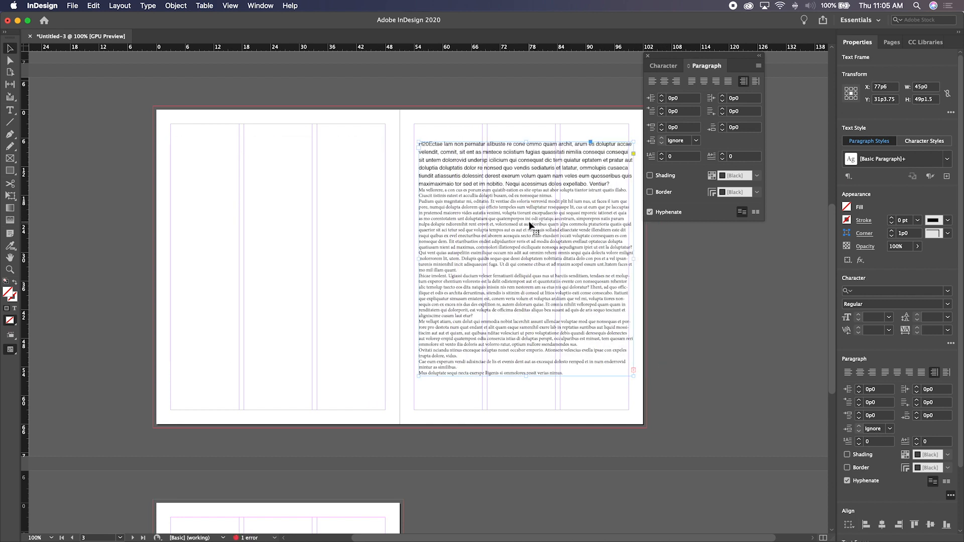
Align the text away from the spine and move the frame back to the left page, fitted between its side margins.
click(754, 83)
drag(531, 230, 290, 225)
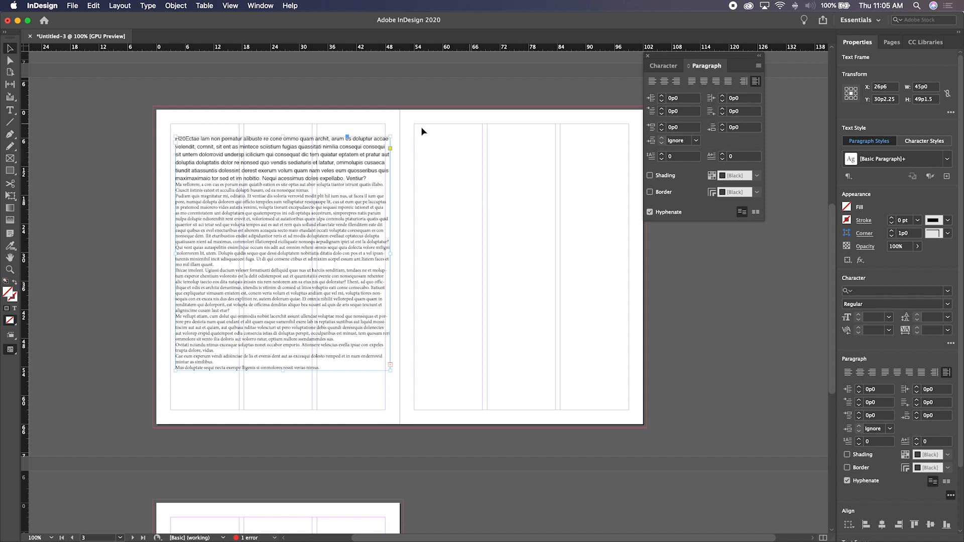
drag(302, 196, 294, 190)
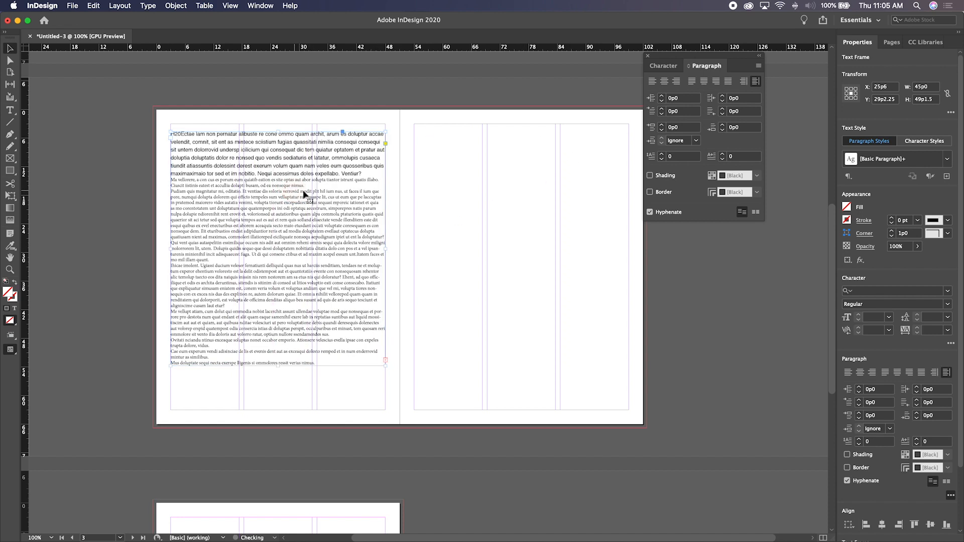
Justify the frame's text with the last line aligned left and set the space before paragraphs to 1p4.
click(690, 80)
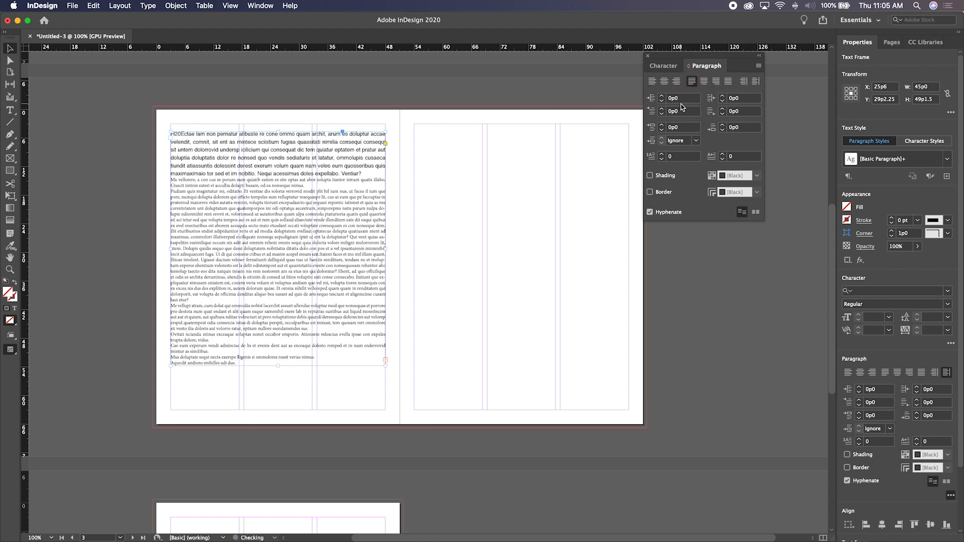
click(661, 125)
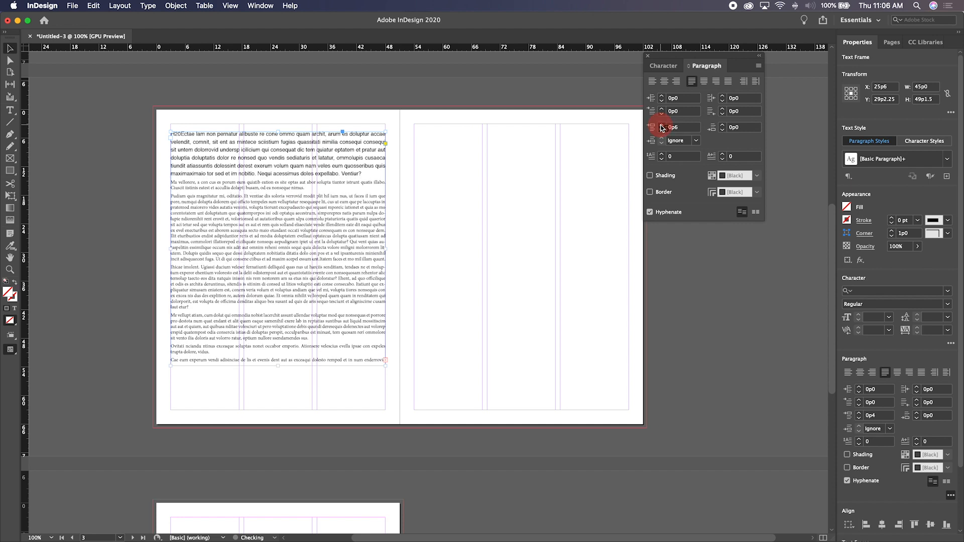
click(661, 125)
click(661, 125)
click(661, 125)
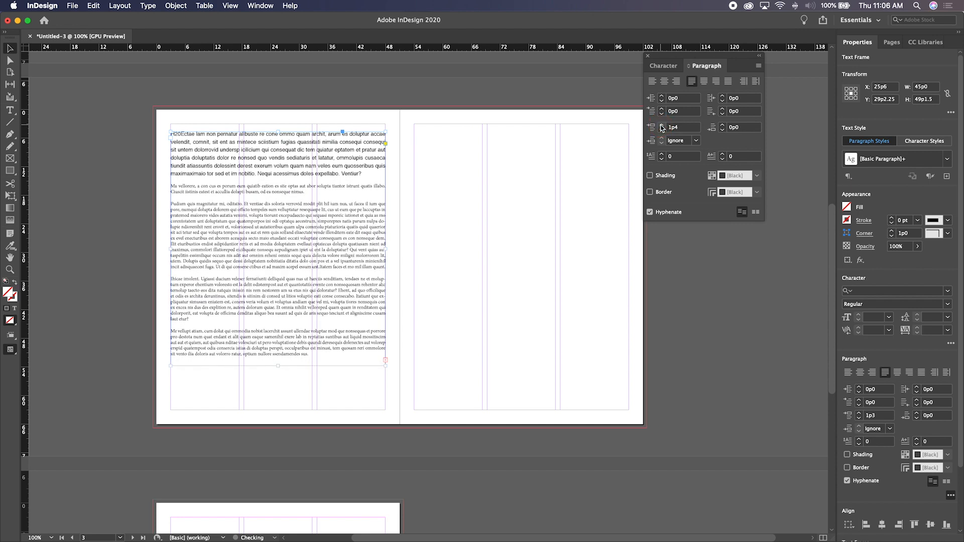
Set the space after paragraphs to 1p0 for the text frame.
click(723, 125)
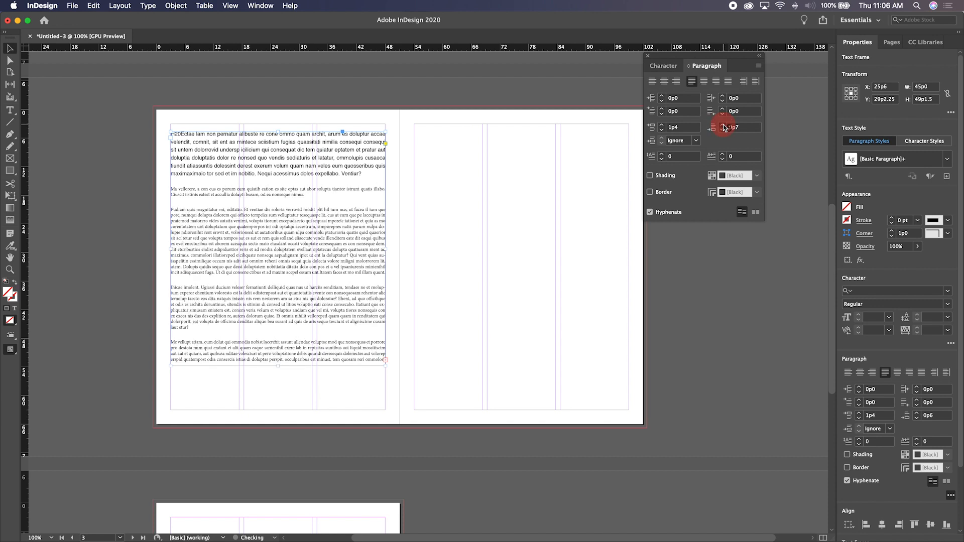
click(722, 125)
click(723, 125)
click(723, 126)
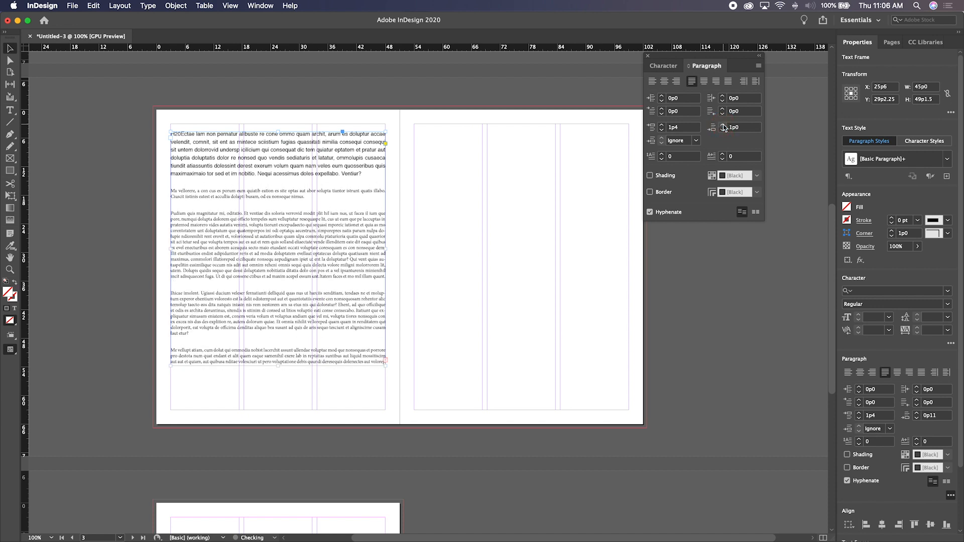
Reduce the space before paragraphs to 1p0.
click(661, 130)
click(661, 130)
click(661, 130)
click(661, 130)
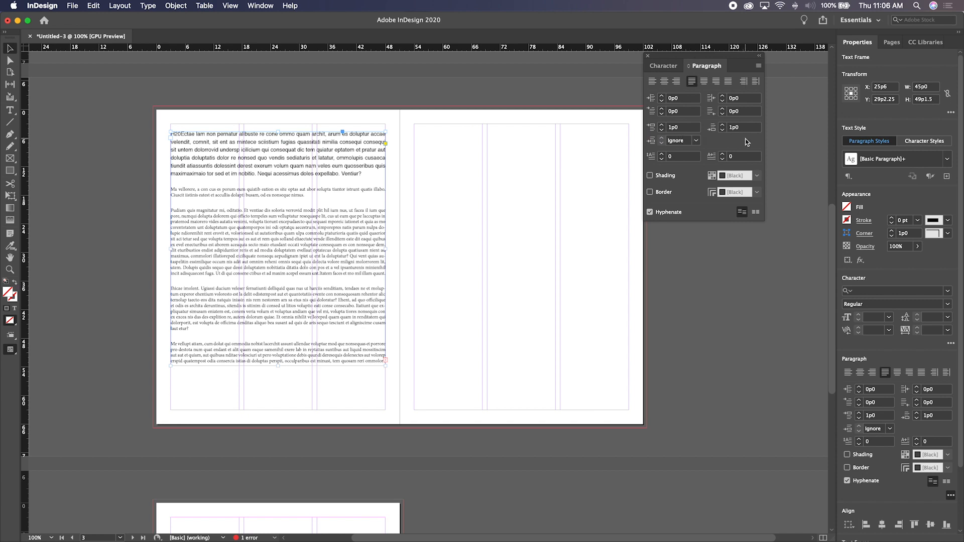
Set the space between paragraphs using the same style to 1p0 for the text frame.
click(696, 142)
click(686, 151)
click(695, 141)
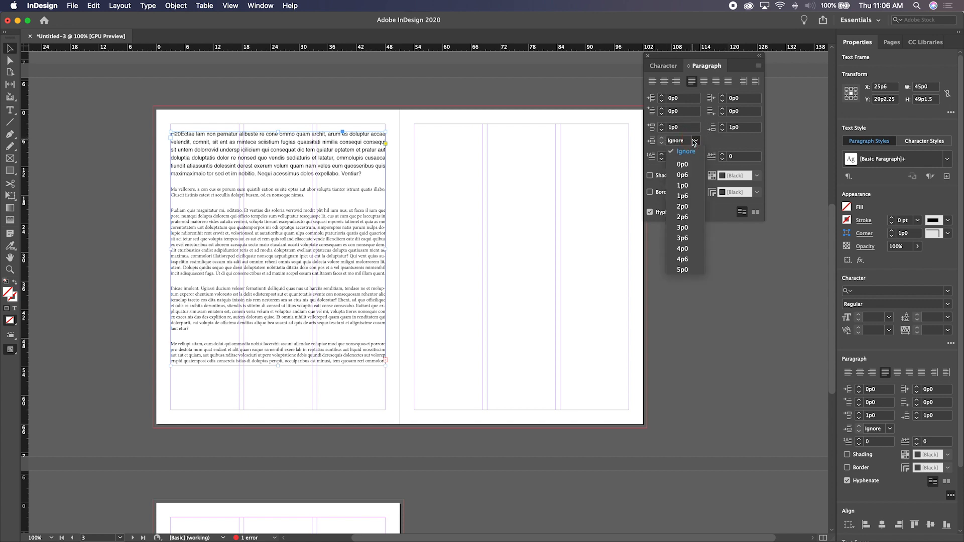
click(683, 186)
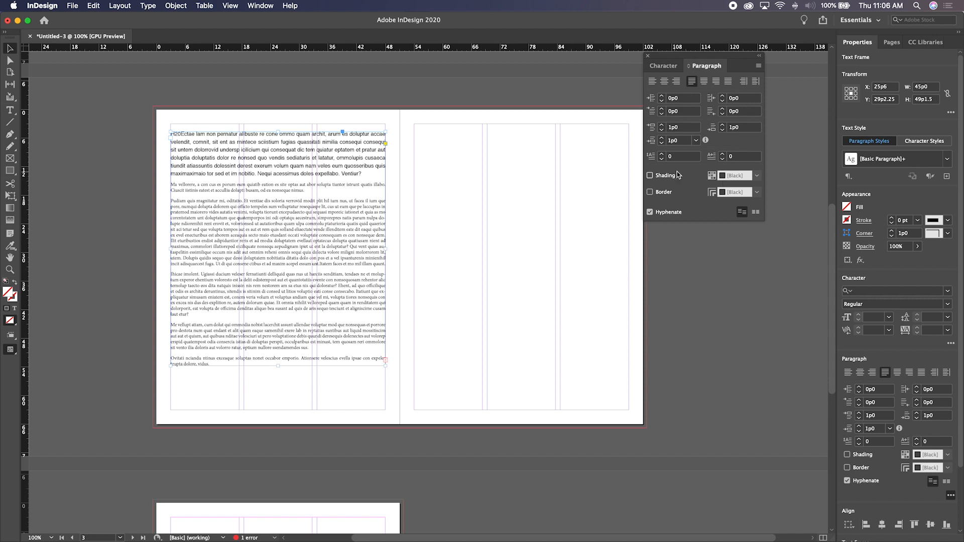
Add drop caps three lines high and three characters long to the frame's paragraphs.
click(661, 153)
click(661, 153)
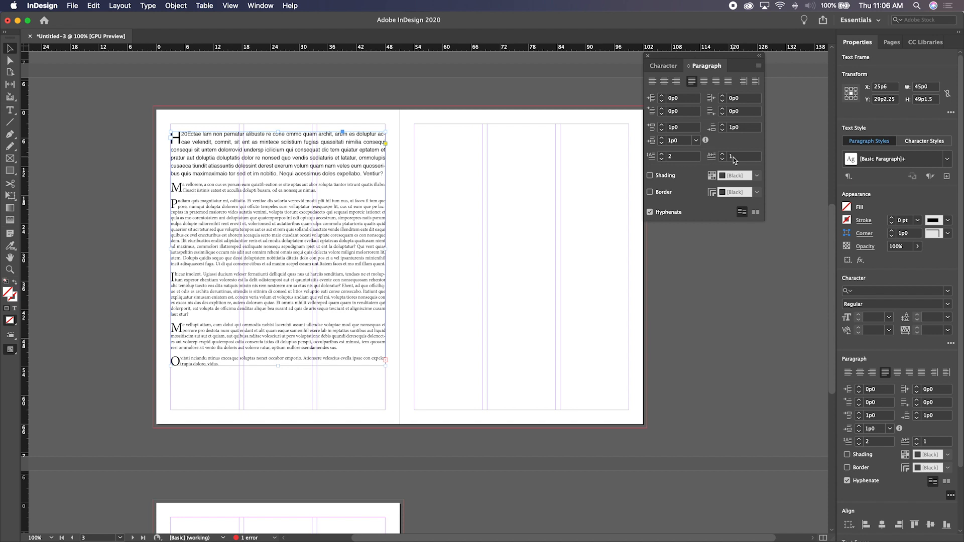
click(662, 155)
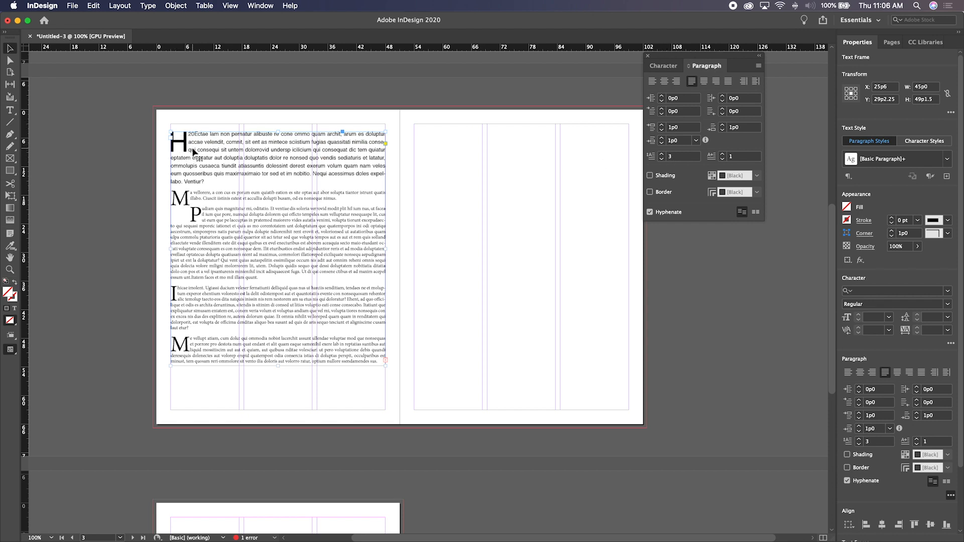
click(723, 155)
click(723, 156)
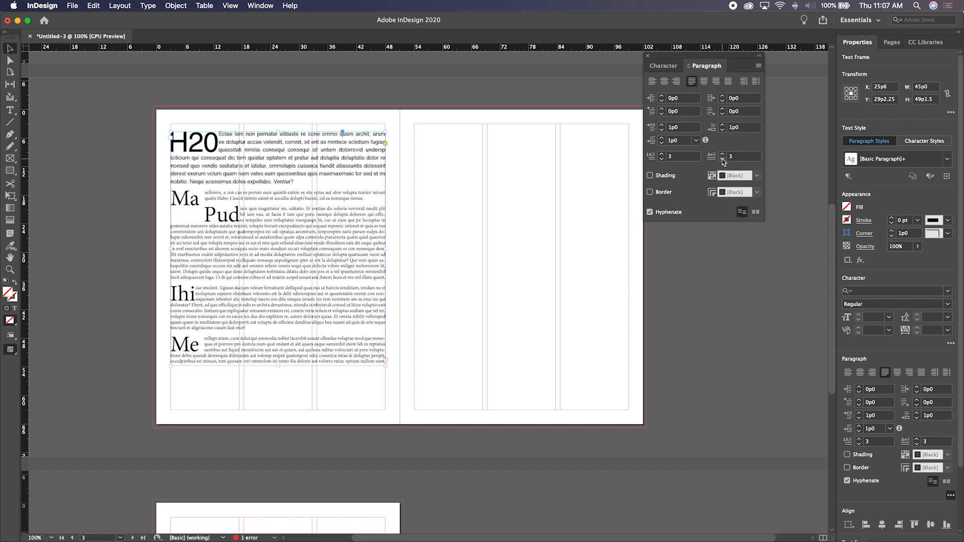
Remove the drop caps from the frame's paragraphs by reducing their characters and lines to 0.
click(722, 160)
click(722, 160)
click(722, 161)
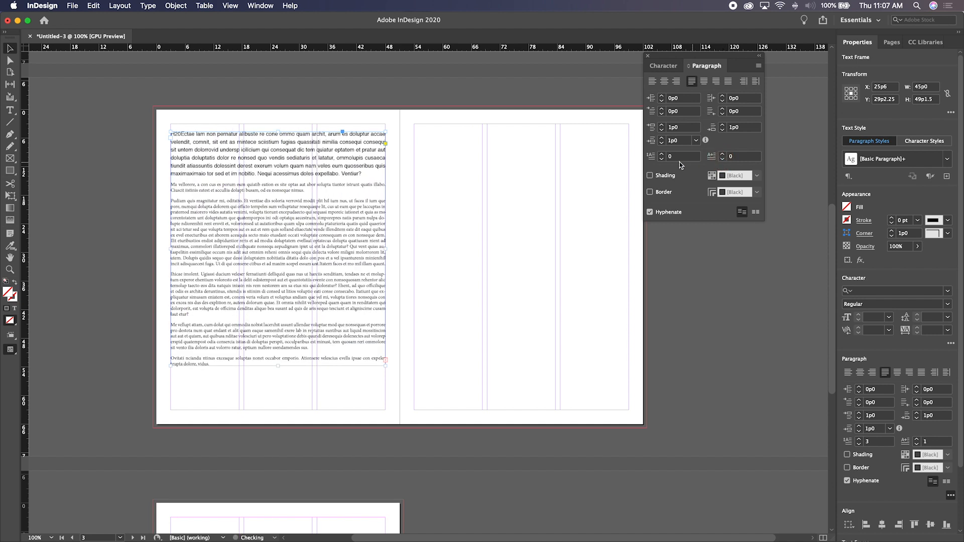
Try paragraph shading and a paragraph border on the frame's text, turning each one off again.
click(652, 176)
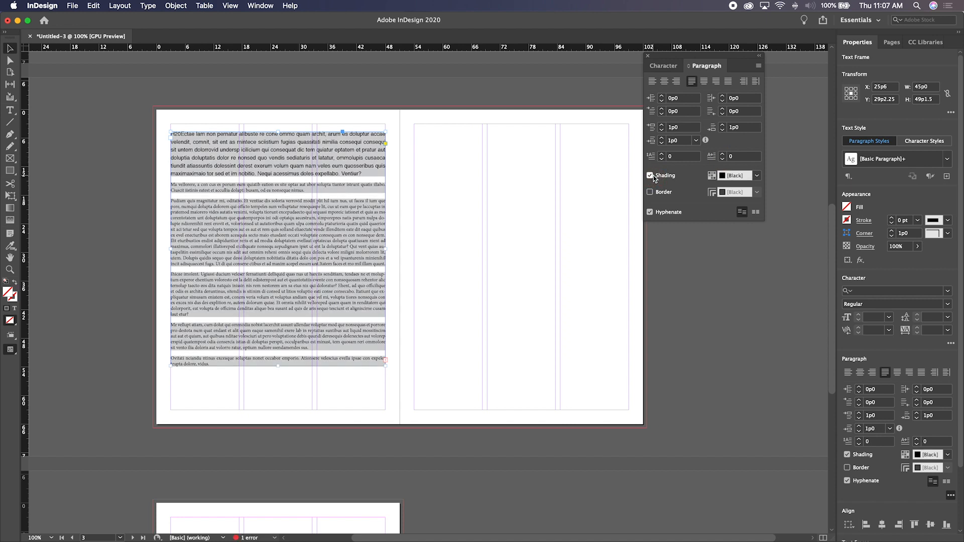
click(651, 176)
click(650, 193)
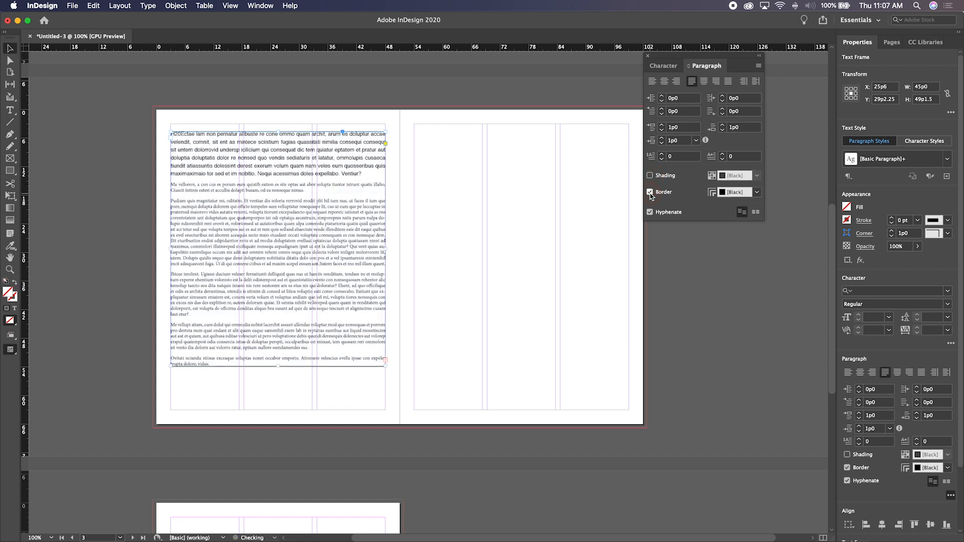
click(650, 192)
Turn on paragraph shading for the frame's text and keep its colour at [Black].
click(649, 175)
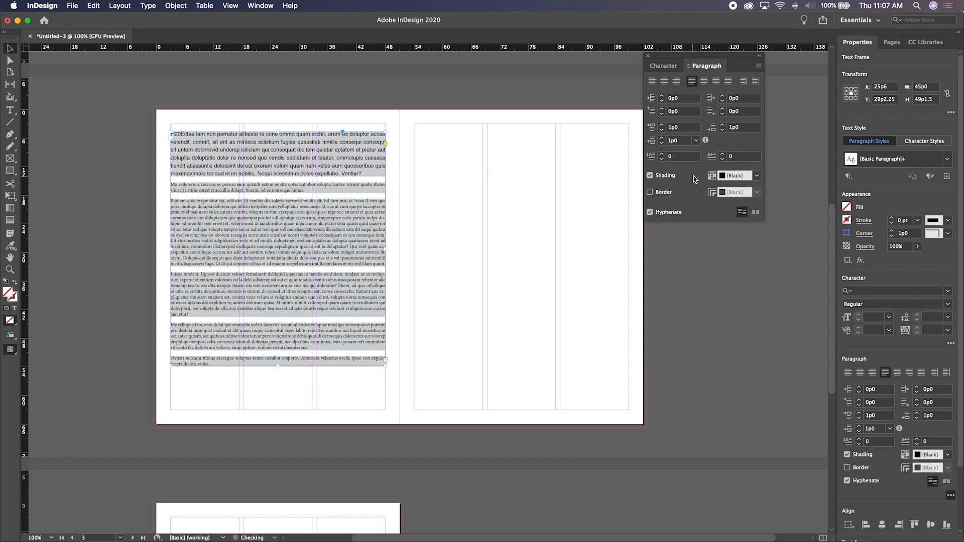
click(757, 176)
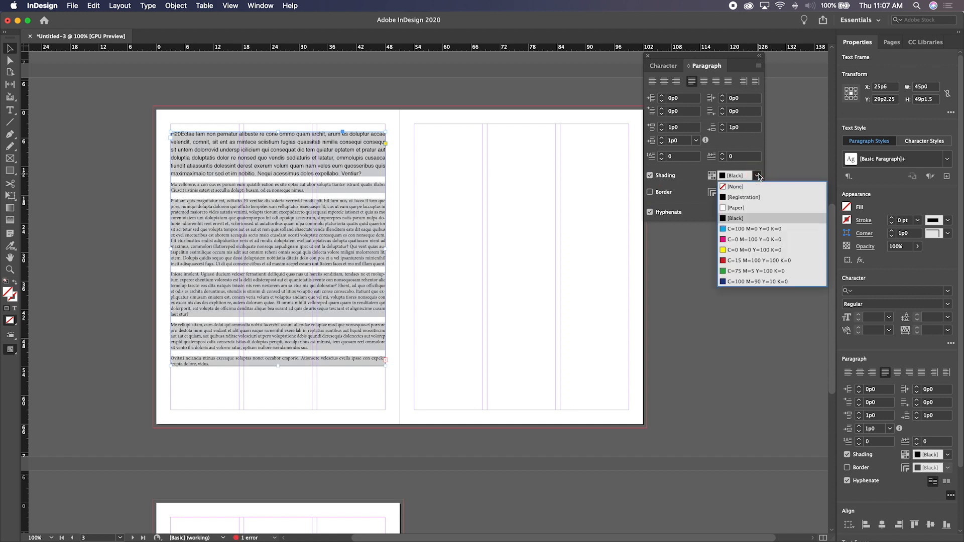
click(758, 176)
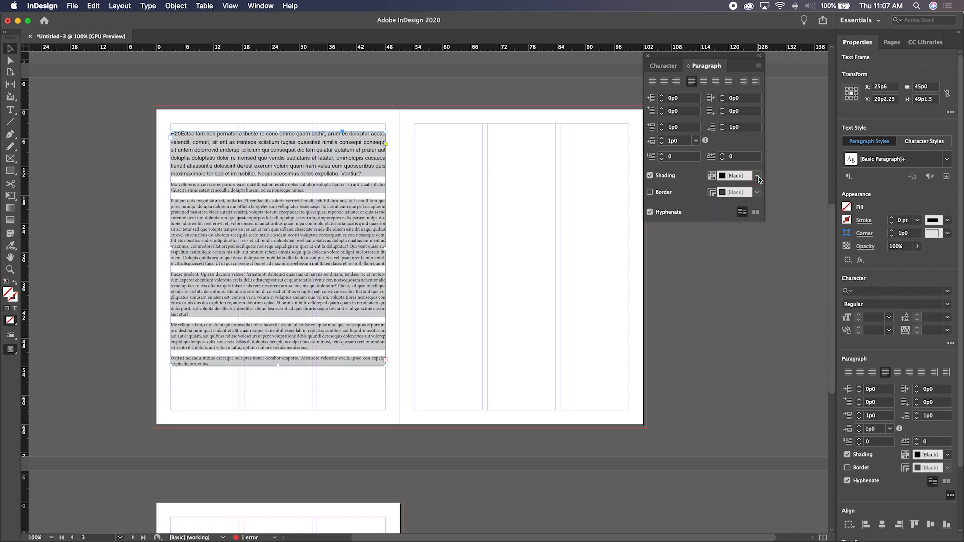
Raise the paragraph shading offsets to 0p11 on all sides in the detailed shading settings and preview them on the text.
super+click(713, 178)
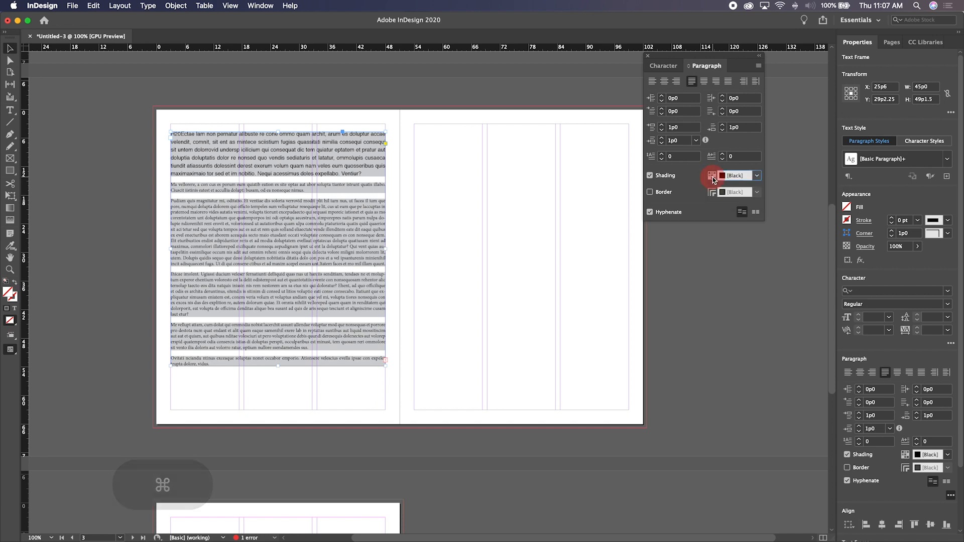
alt+click(713, 178)
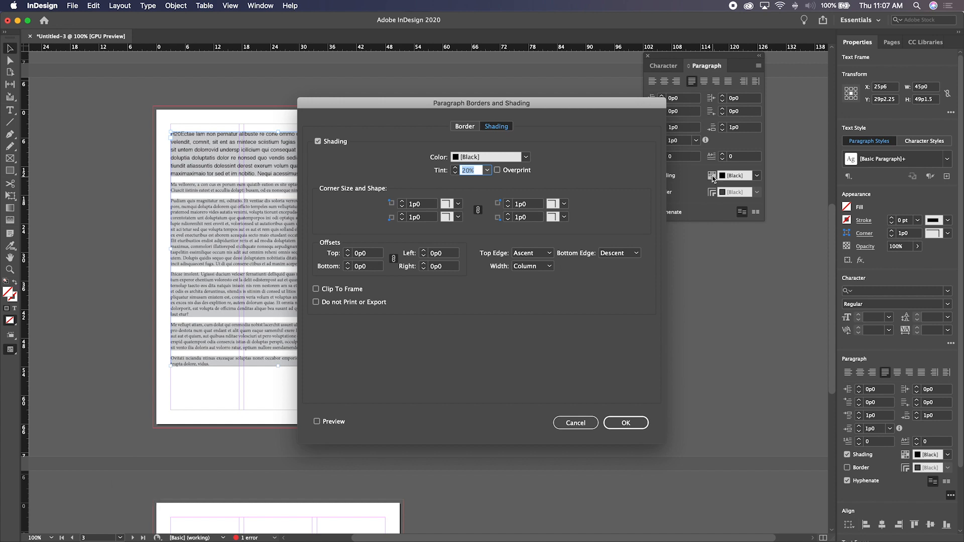
click(497, 107)
drag(508, 106, 600, 105)
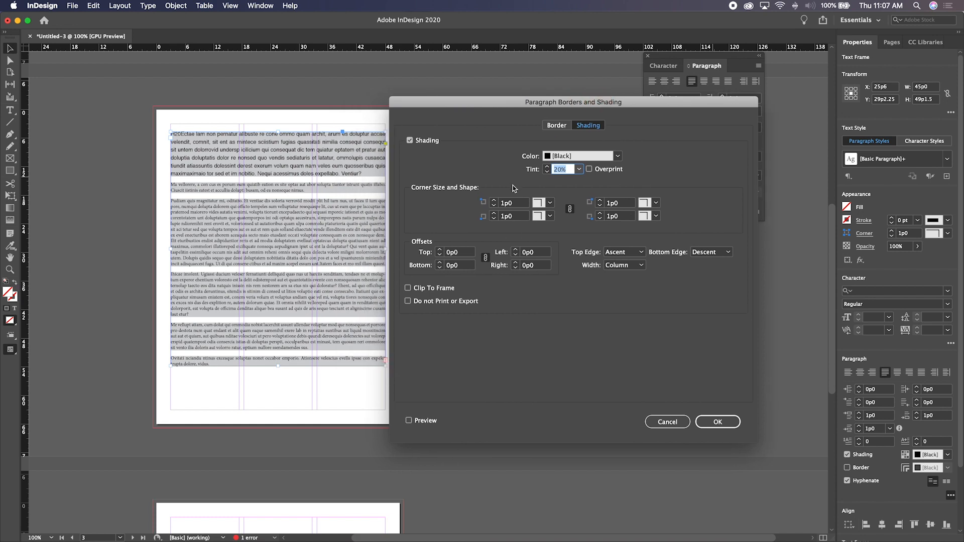
click(439, 252)
click(439, 250)
click(439, 250)
click(439, 250)
click(439, 250)
click(439, 250)
click(439, 250)
click(423, 421)
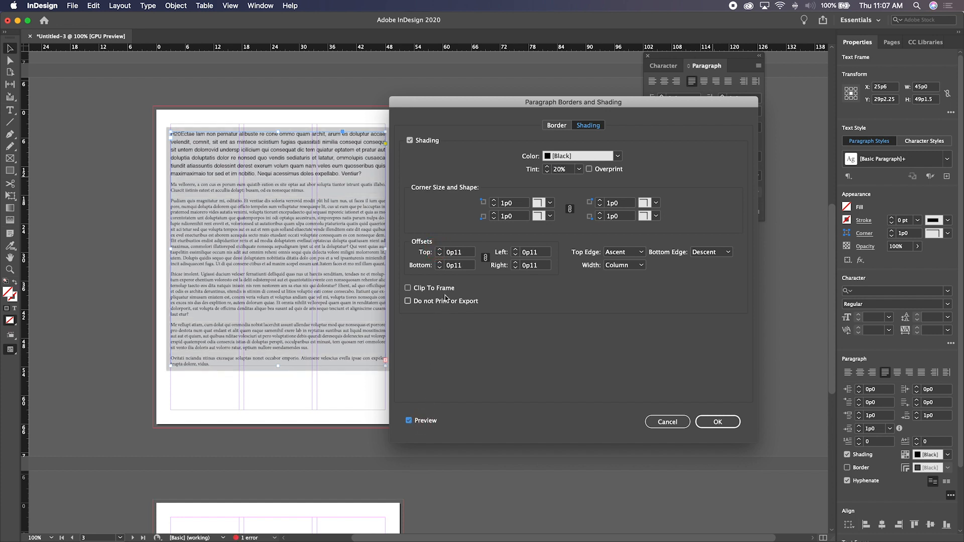
Reduce the shading offsets to 0p4 on all sides and discard the changes to the shading settings.
click(440, 256)
click(440, 255)
click(440, 256)
click(440, 256)
click(440, 256)
click(440, 256)
click(440, 255)
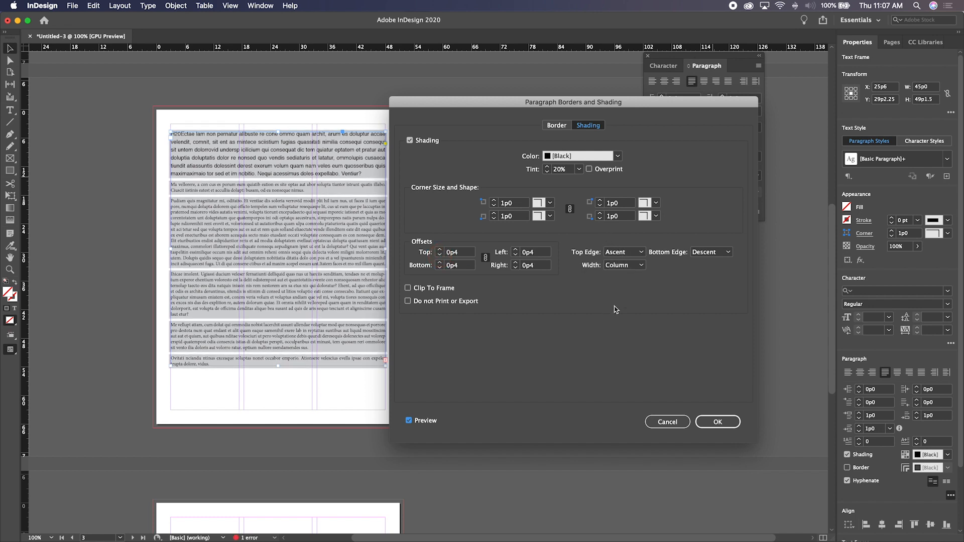
click(674, 422)
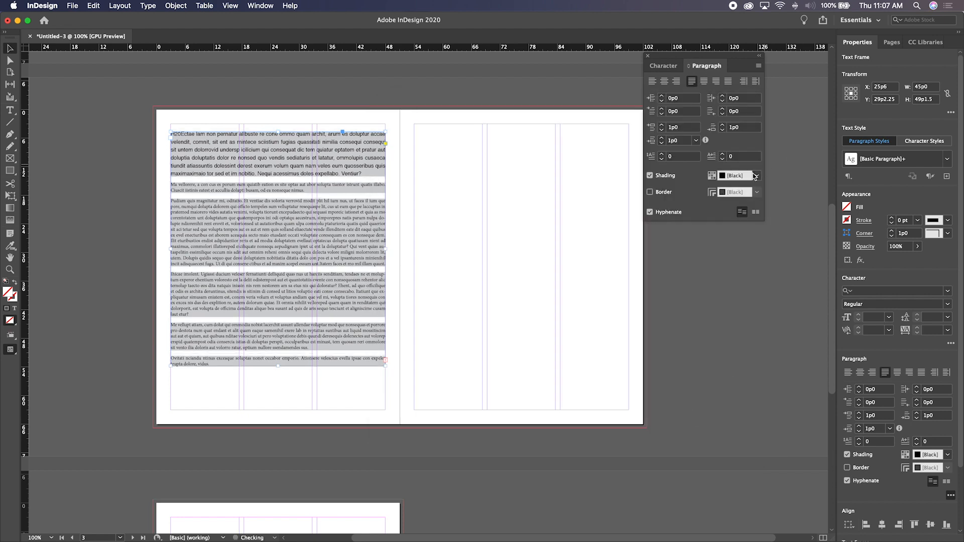
Look over the detailed paragraph border settings and close them without changes.
alt+click(712, 191)
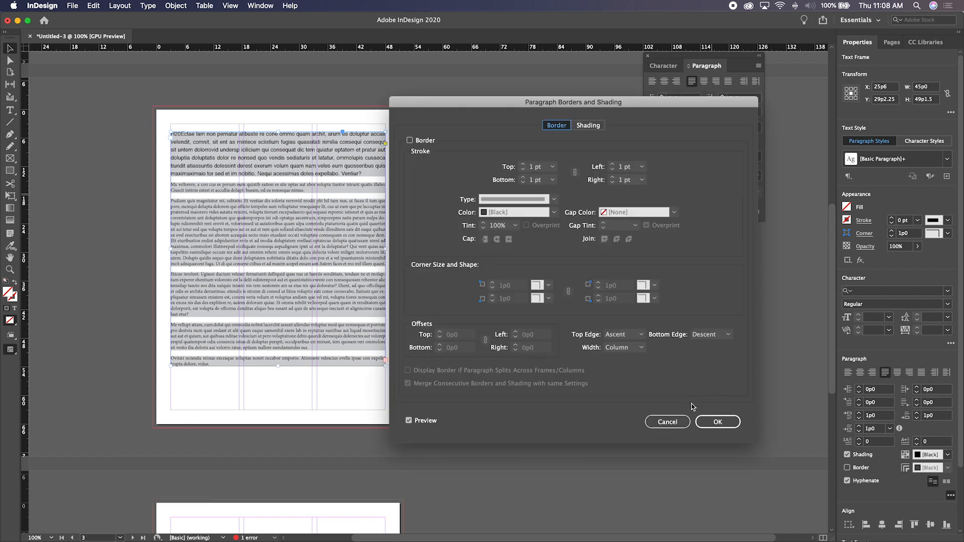
click(676, 422)
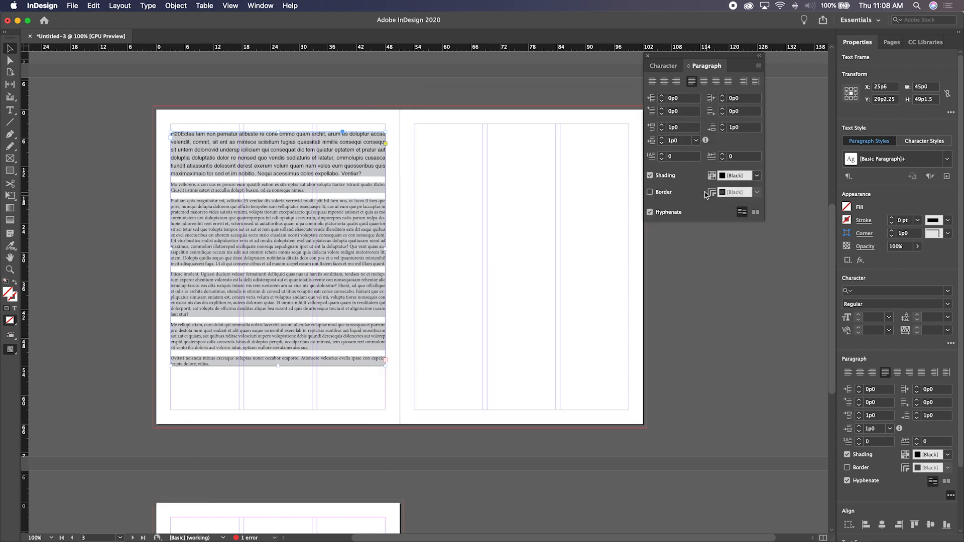
Compare the frame's text with and without hyphenation, and leave hyphenation off.
click(650, 212)
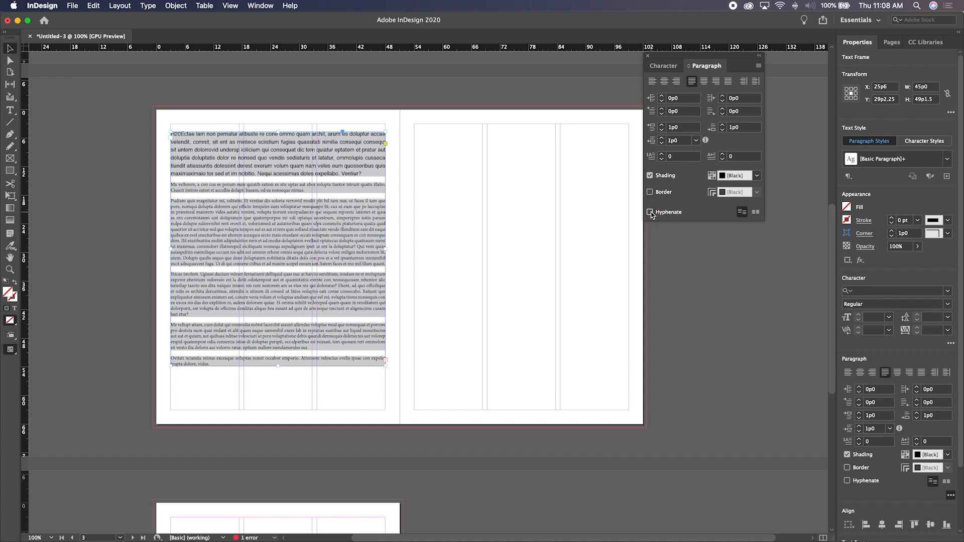
click(651, 212)
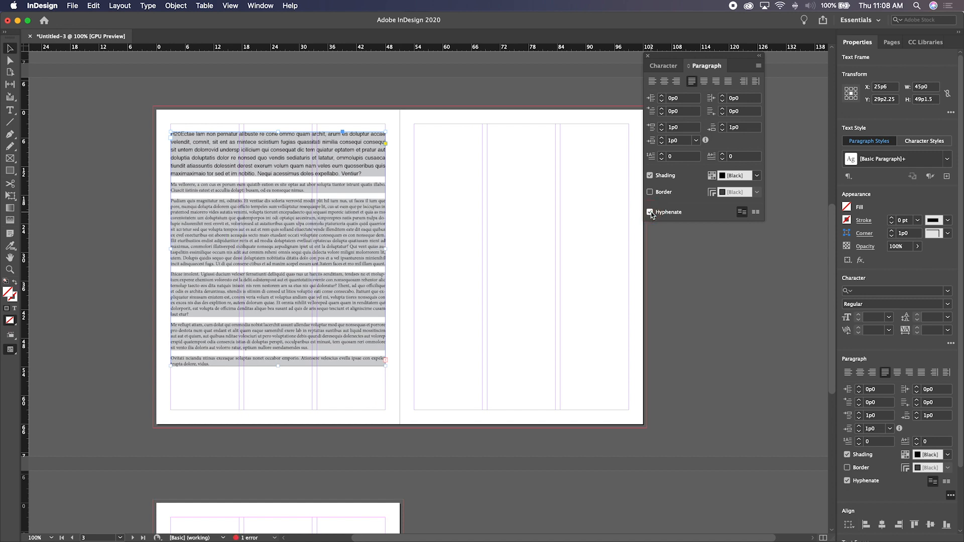
click(651, 212)
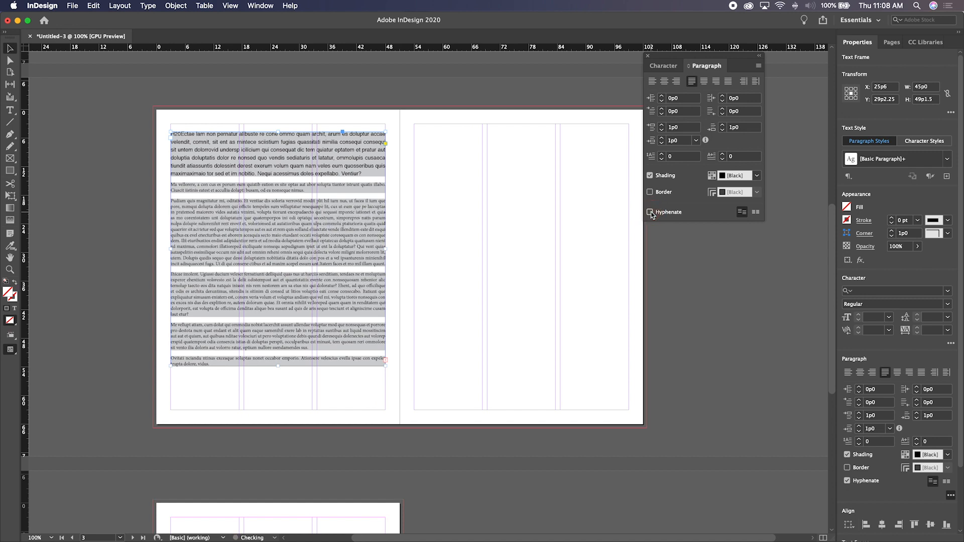
click(650, 213)
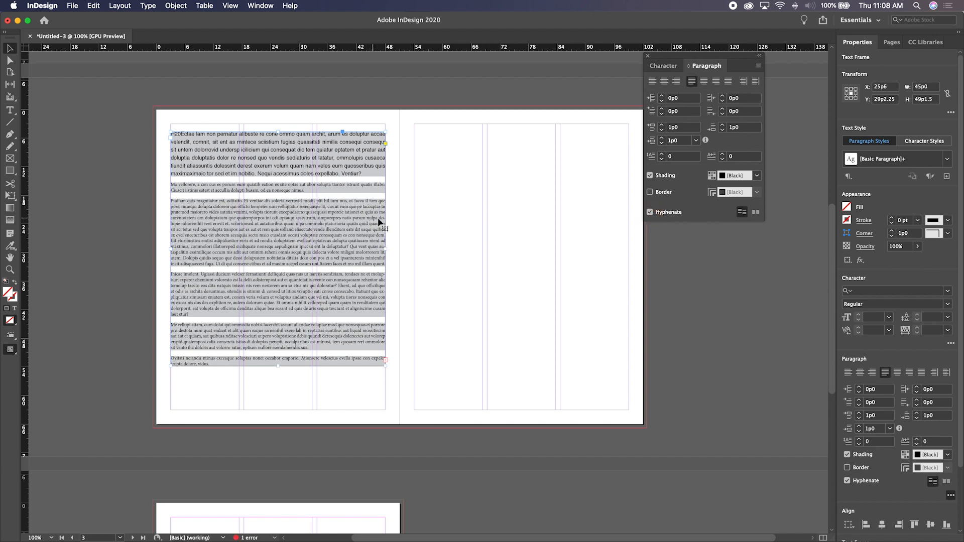
click(662, 213)
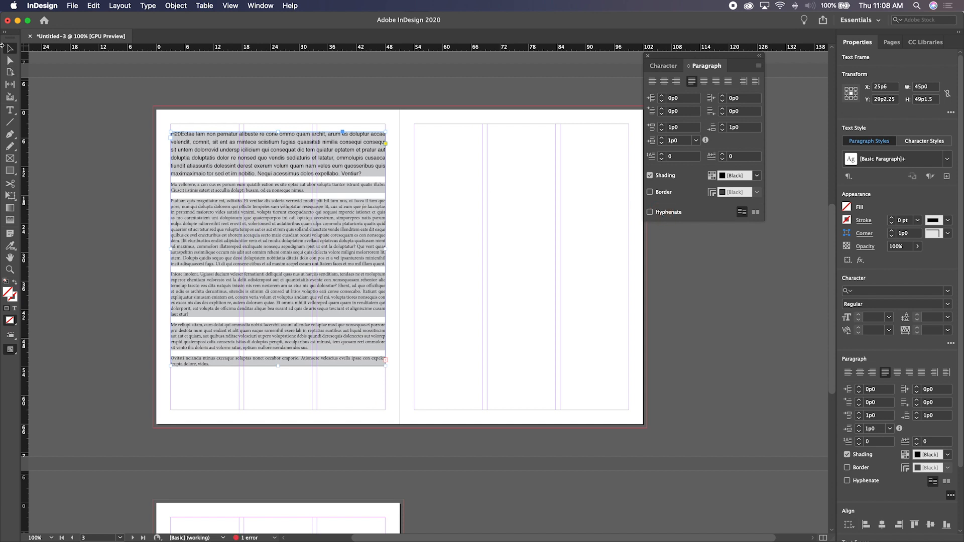
Shift the spread in view and move the floating Paragraph panel lower, over the facing page's outer edge.
key(space)
drag(86, 170, 184, 174)
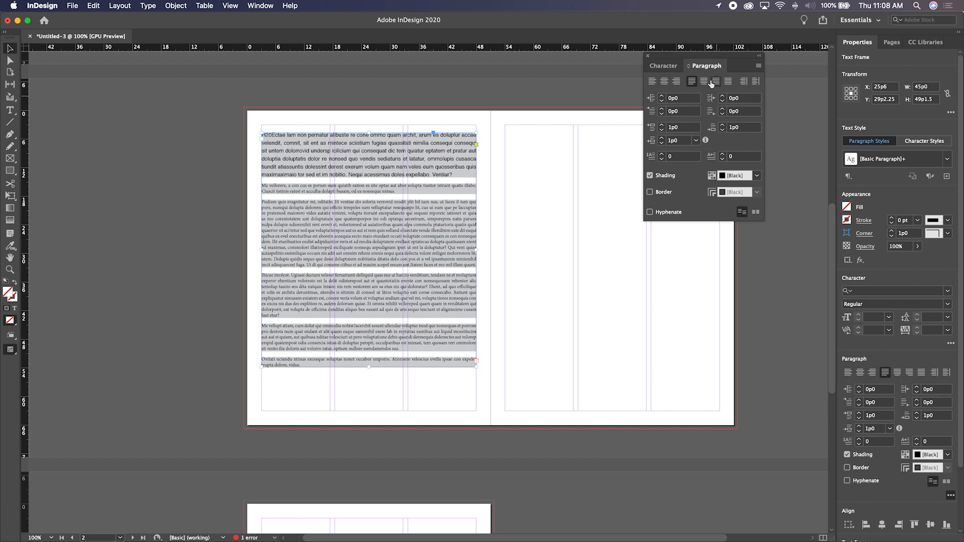
drag(703, 57, 768, 103)
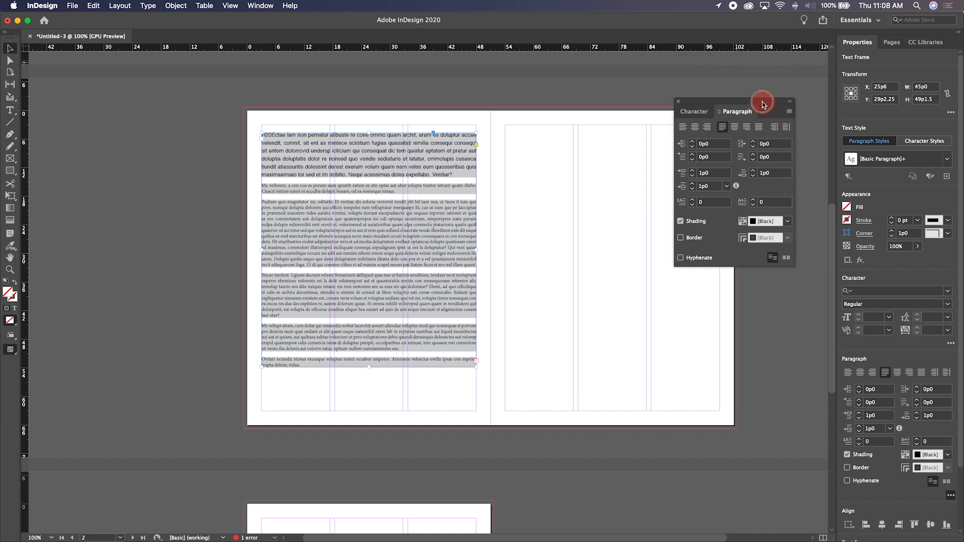